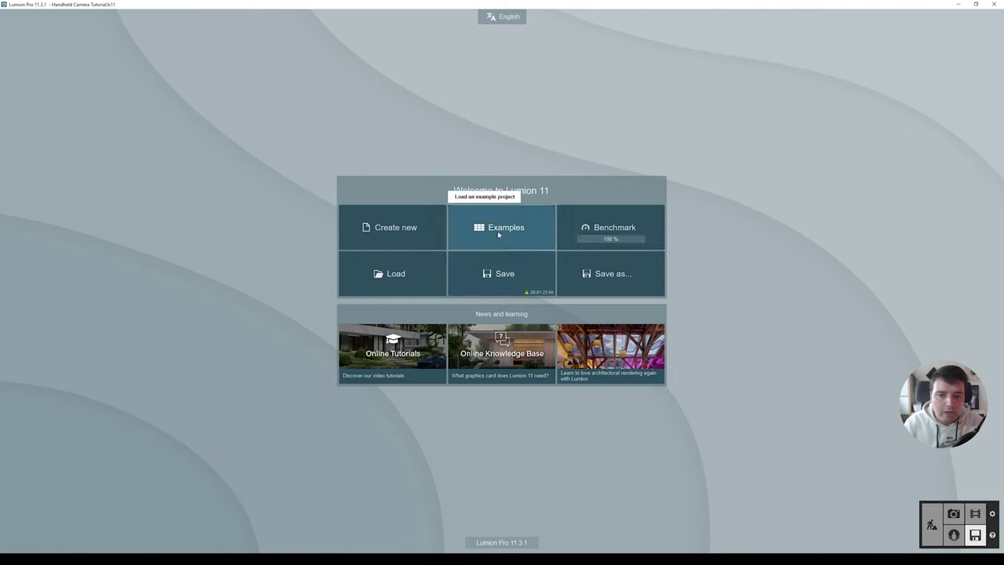
- View the example projects, and survey the street and house of the current project in Build mode
click(483, 229)
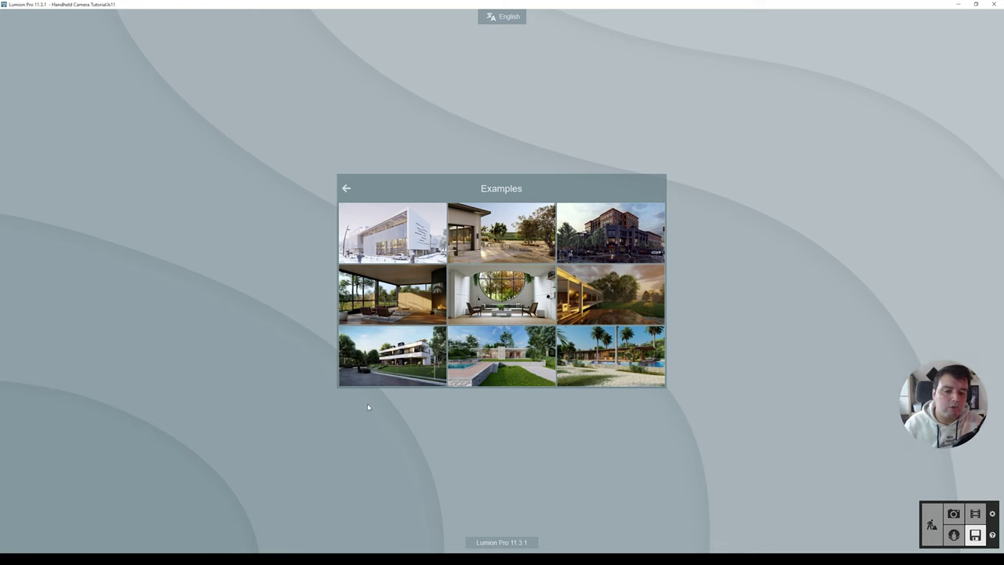
click(930, 524)
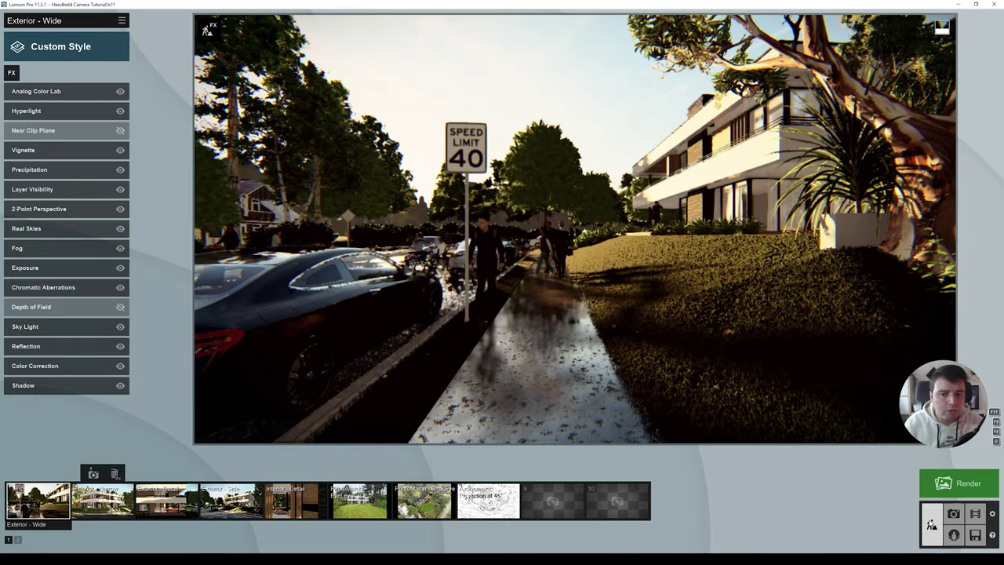
key(s)
key(q)
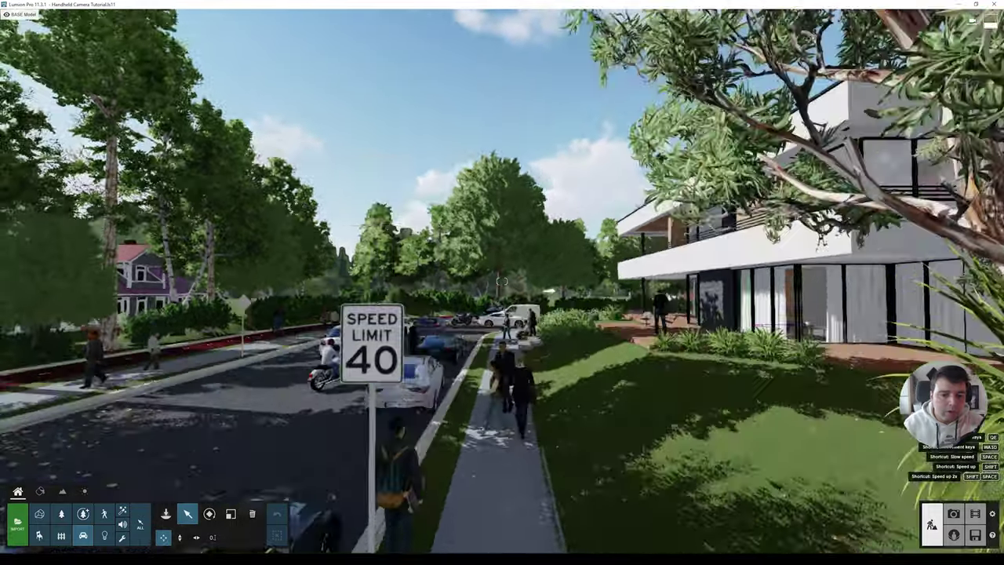
key(s)
key(q)
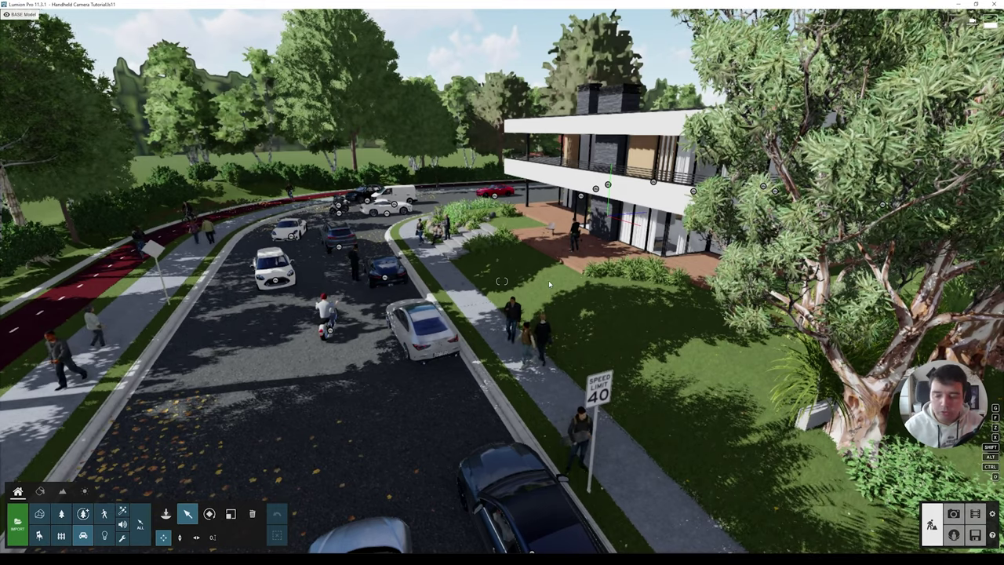
- Look through the existing Birdseye, Slowlapse and Orthographic Section movie clips and start recording a new clip in empty slot 4
click(975, 513)
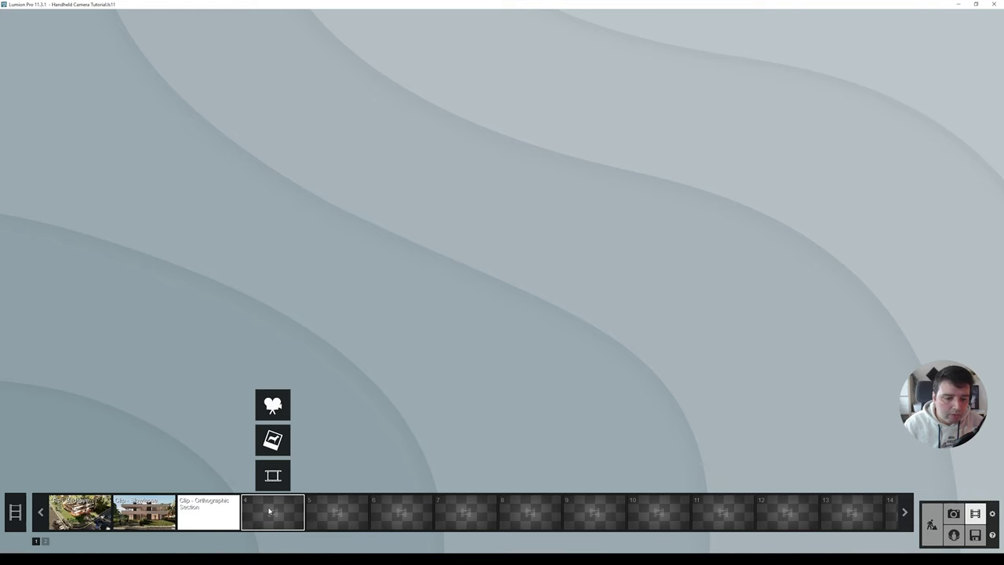
click(79, 511)
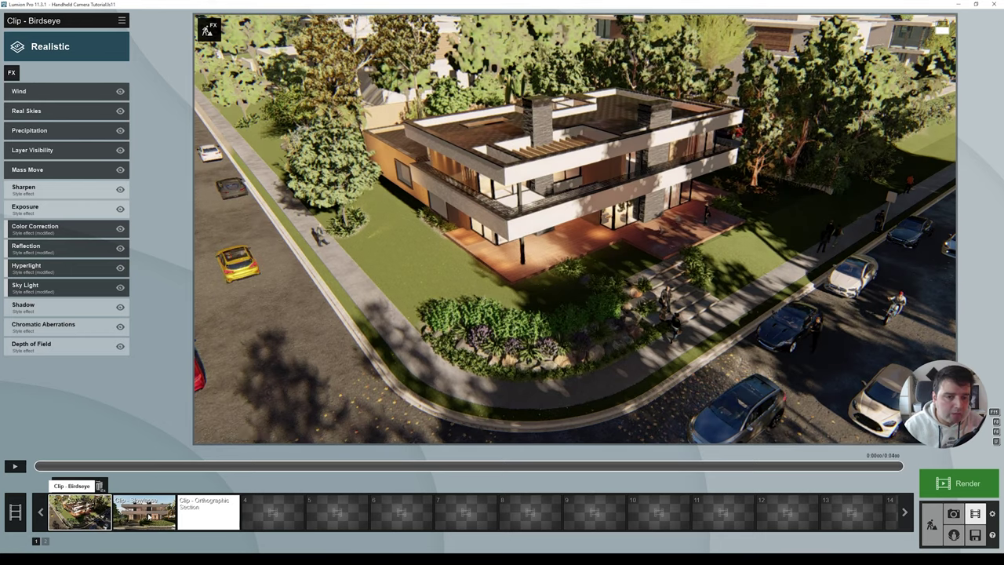
click(147, 516)
click(205, 517)
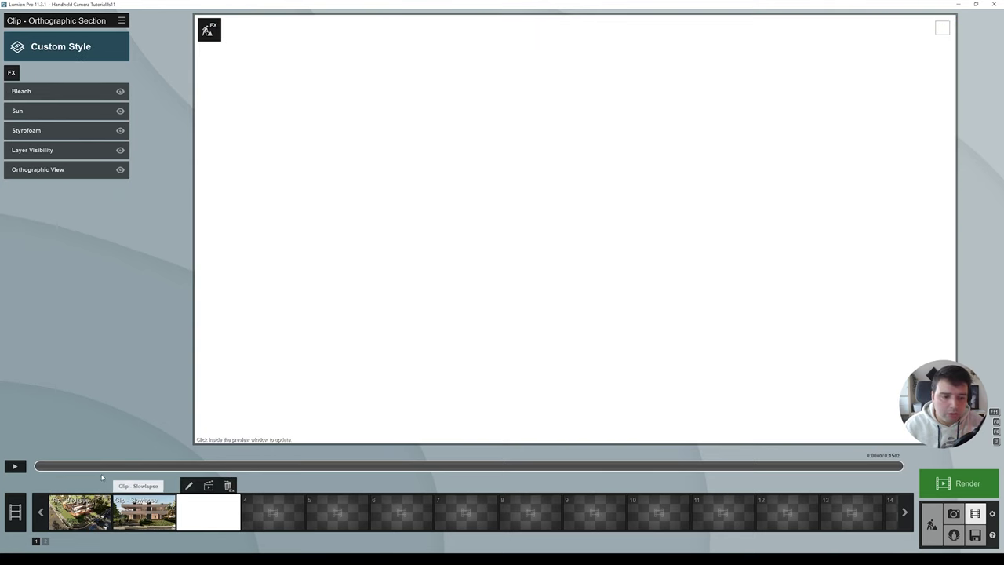
click(78, 511)
click(278, 502)
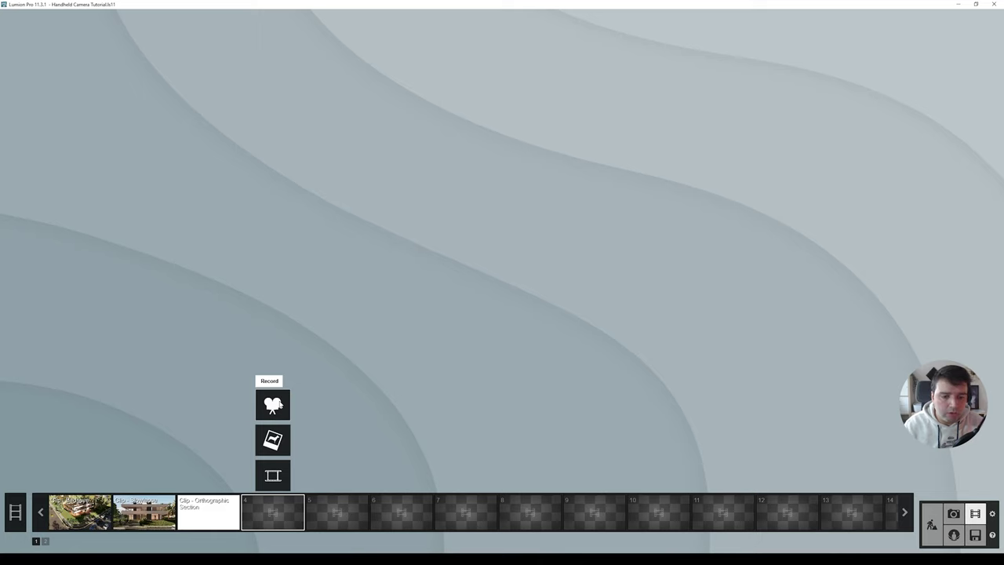
click(275, 404)
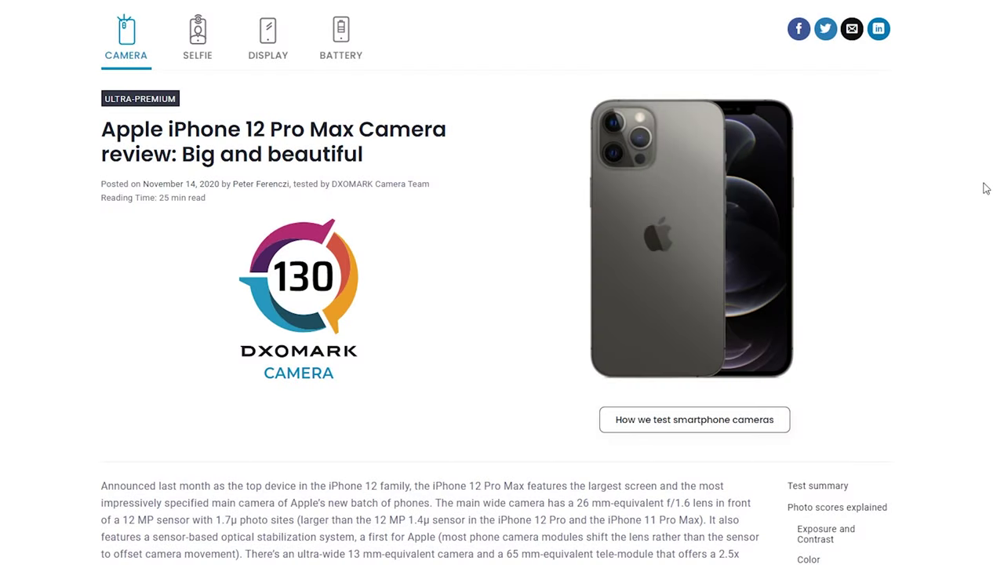
- Switch to the browser and examine the main and ultra-wide camera focal lengths in DXOMARK's iPhone 12 Pro Max review
scroll(927, 211, down, 4)
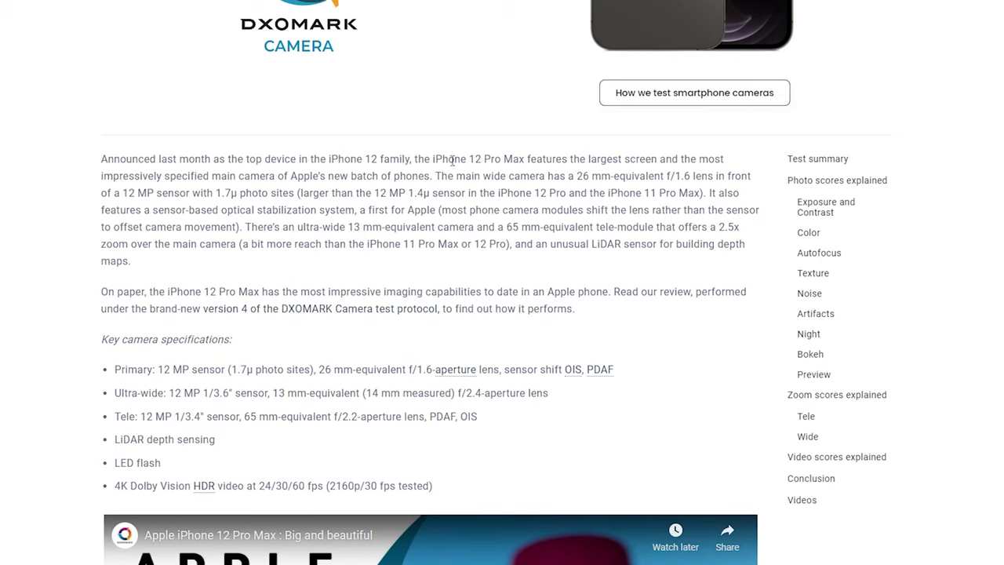
drag(438, 176, 608, 174)
click(568, 175)
click(385, 198)
drag(297, 227, 362, 227)
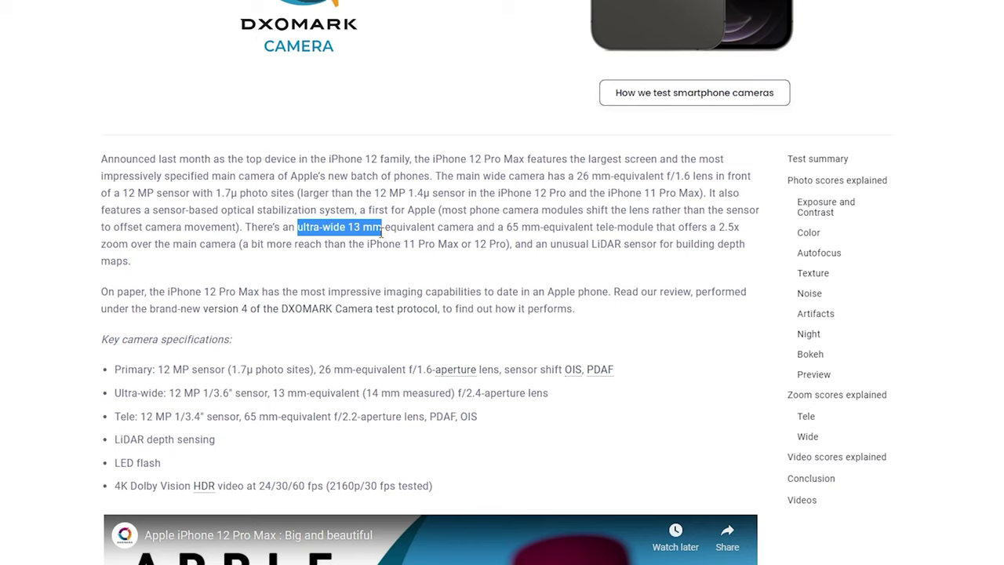
click(578, 172)
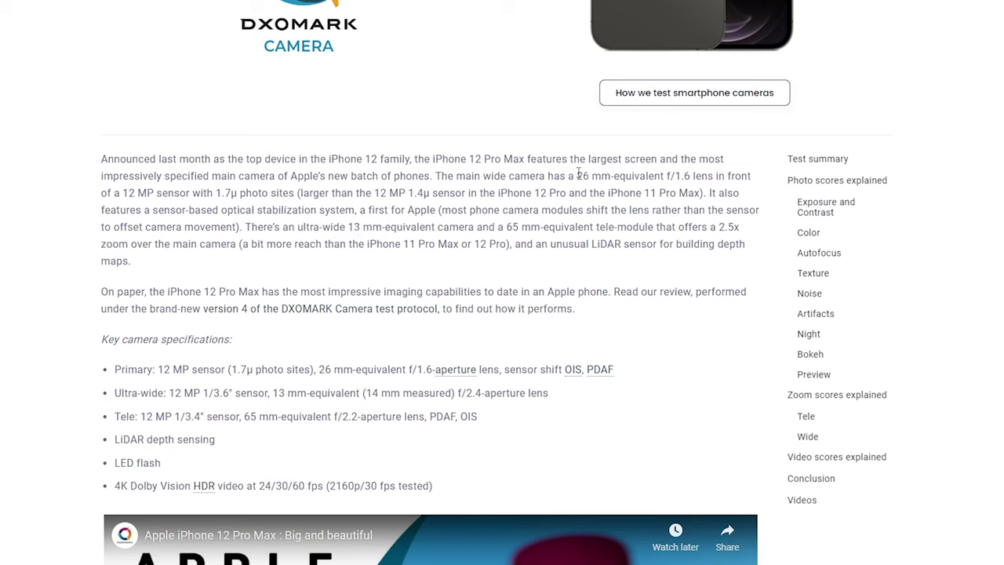
drag(589, 174, 610, 175)
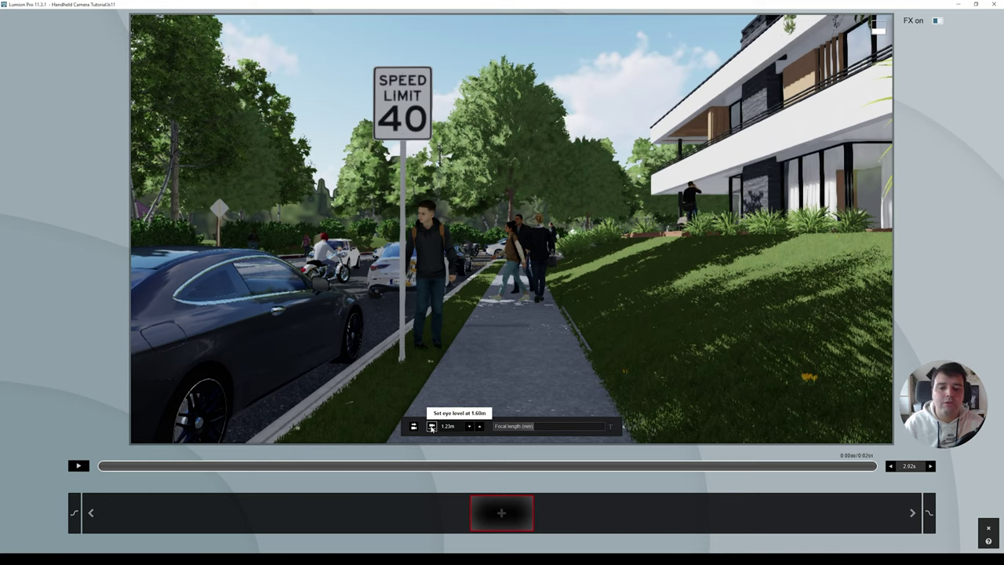
- Set the clip camera to a horizontal eye level 1.60 m high and add the first keyframe looking along the sidewalk
click(431, 426)
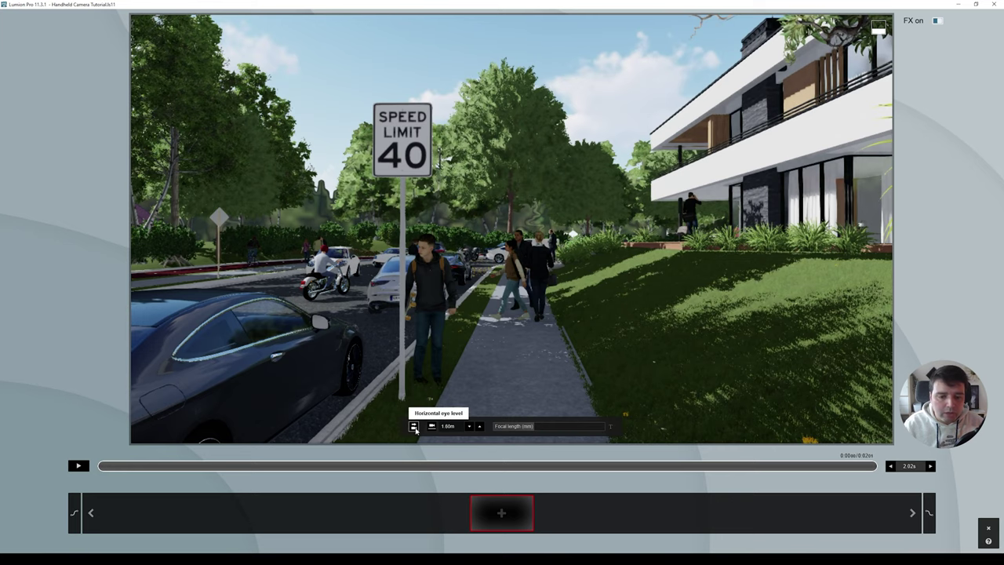
click(413, 426)
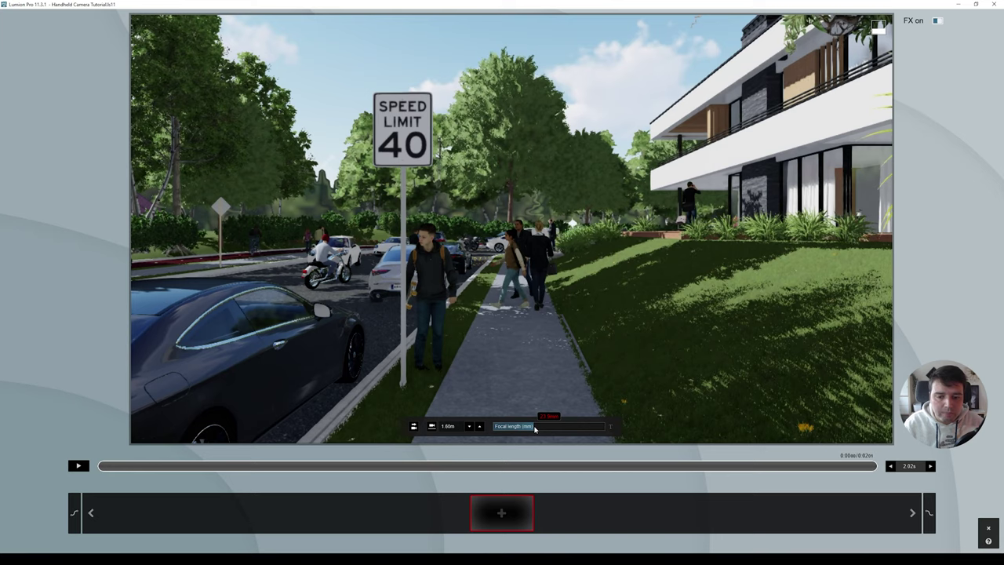
key(s)
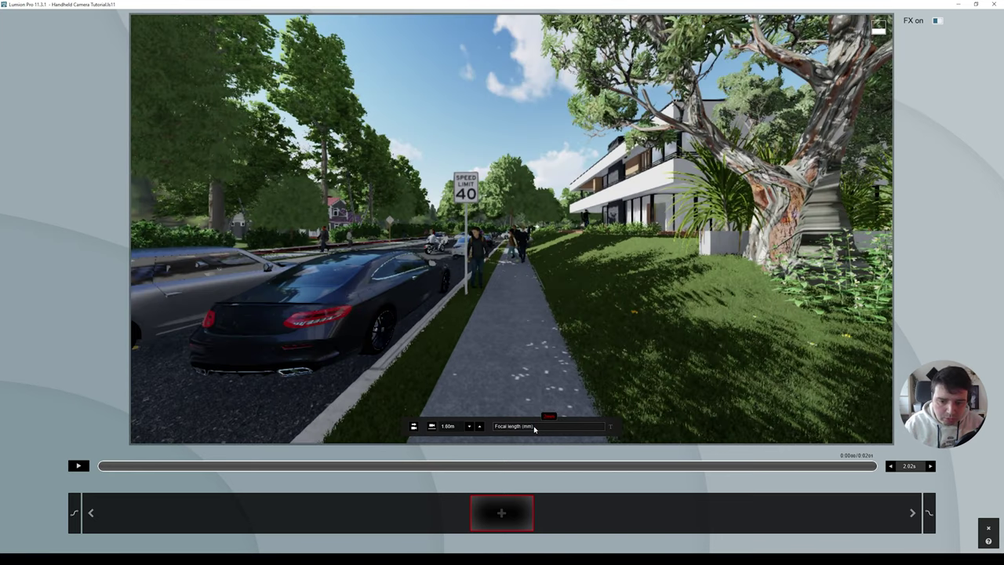
key(w)
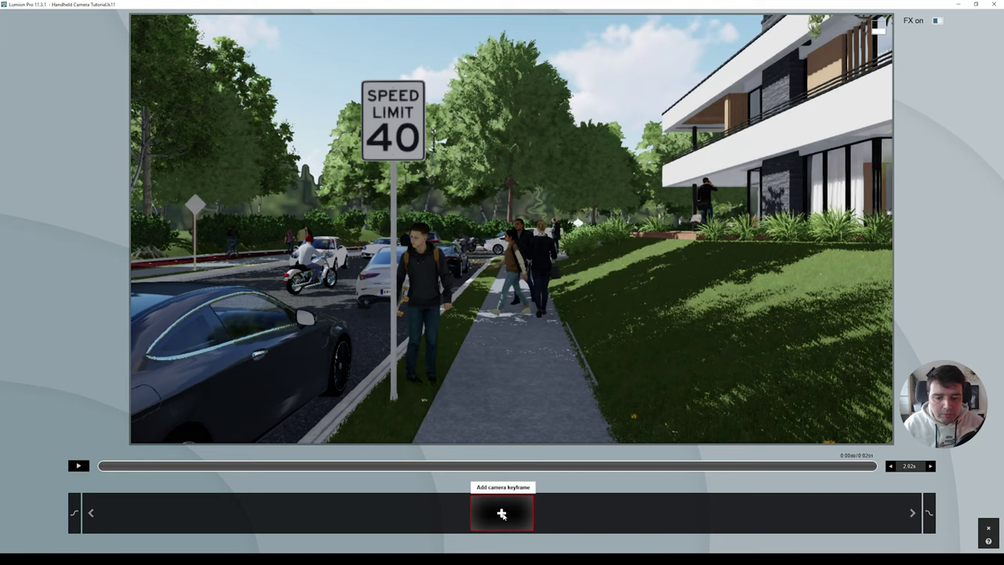
click(502, 514)
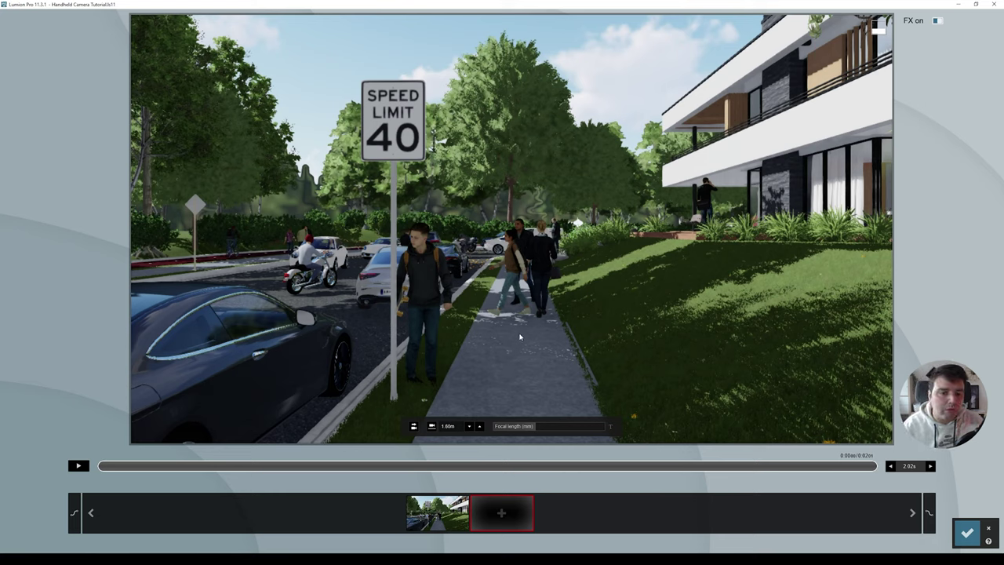
- Advance the camera along the sidewalk toward the pedestrians and add a second camera keyframe
key(w)
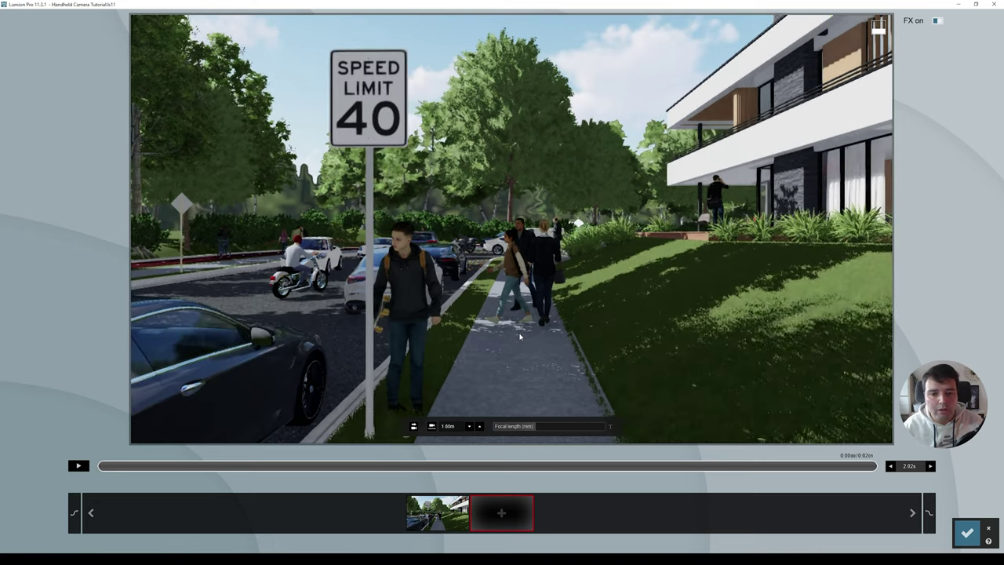
key(w)
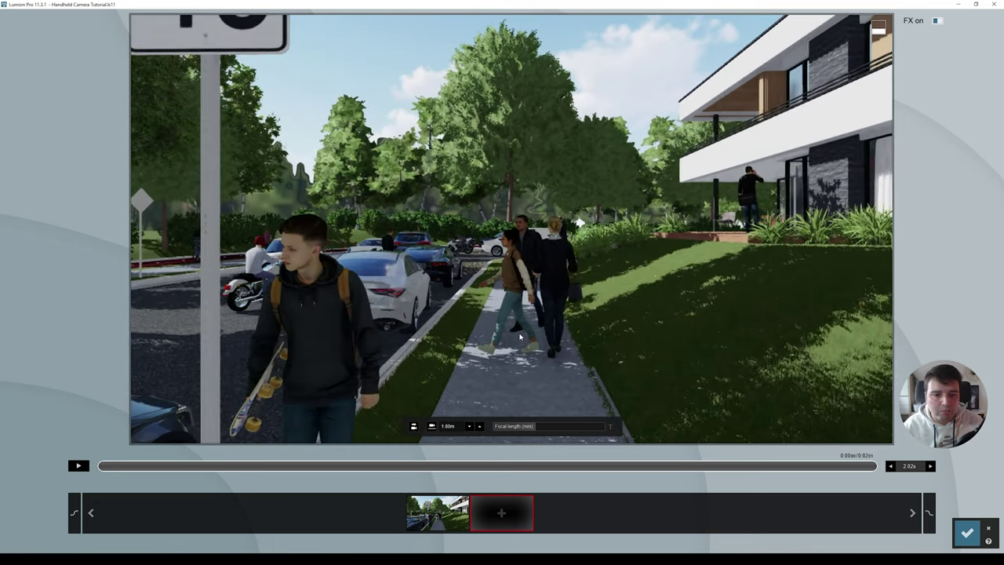
click(503, 514)
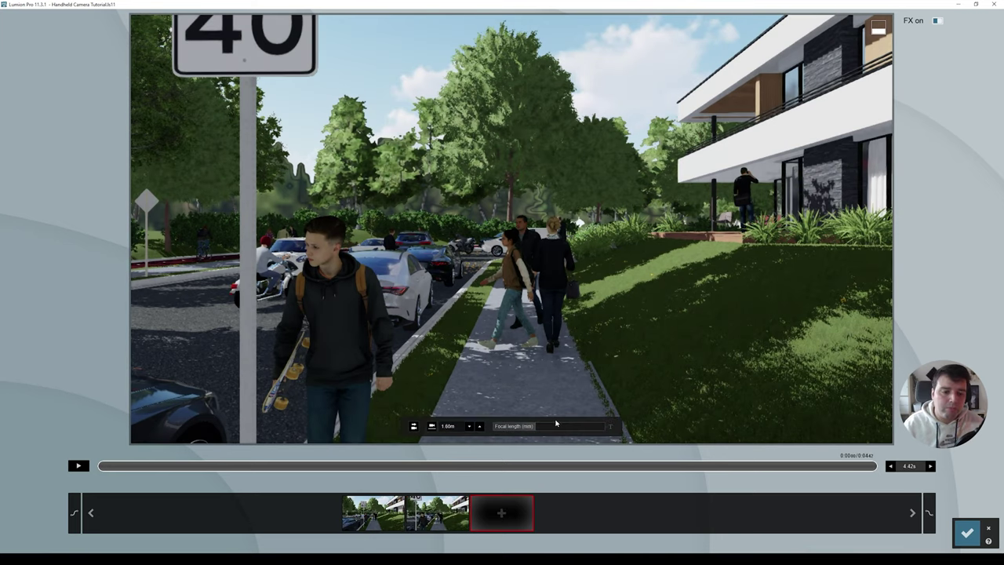
- Preview the recorded camera move and save the clip back to Movie mode
click(78, 466)
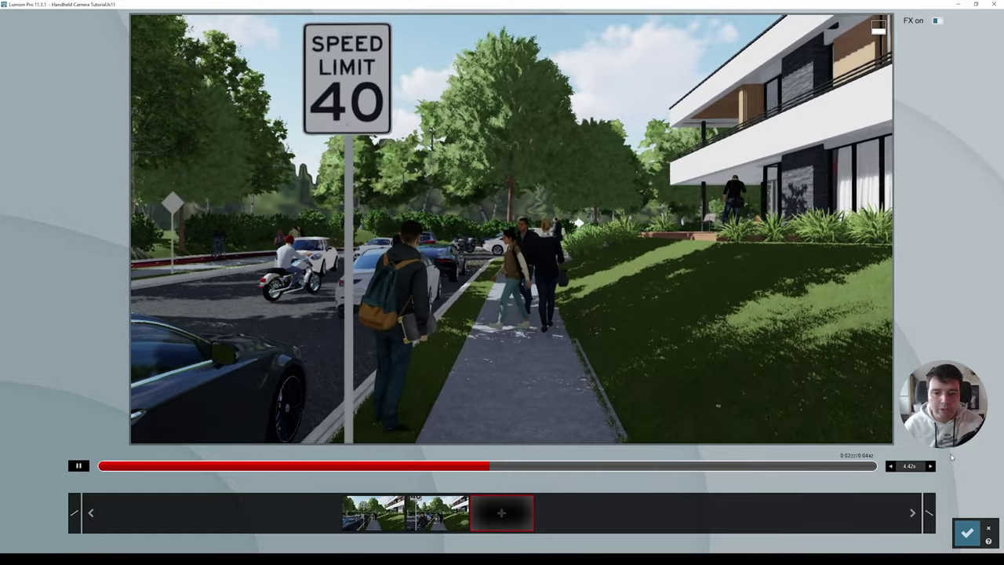
click(79, 466)
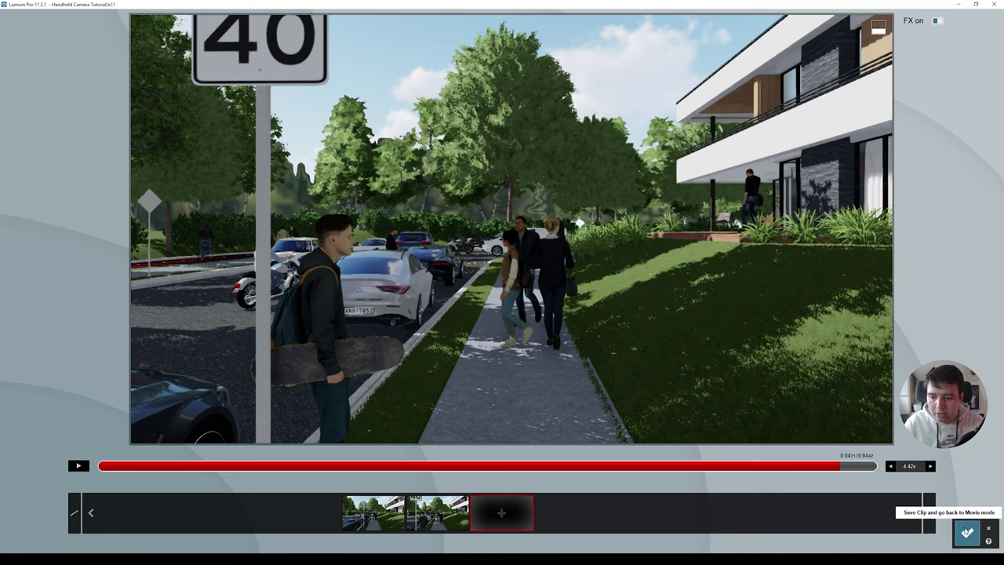
click(967, 534)
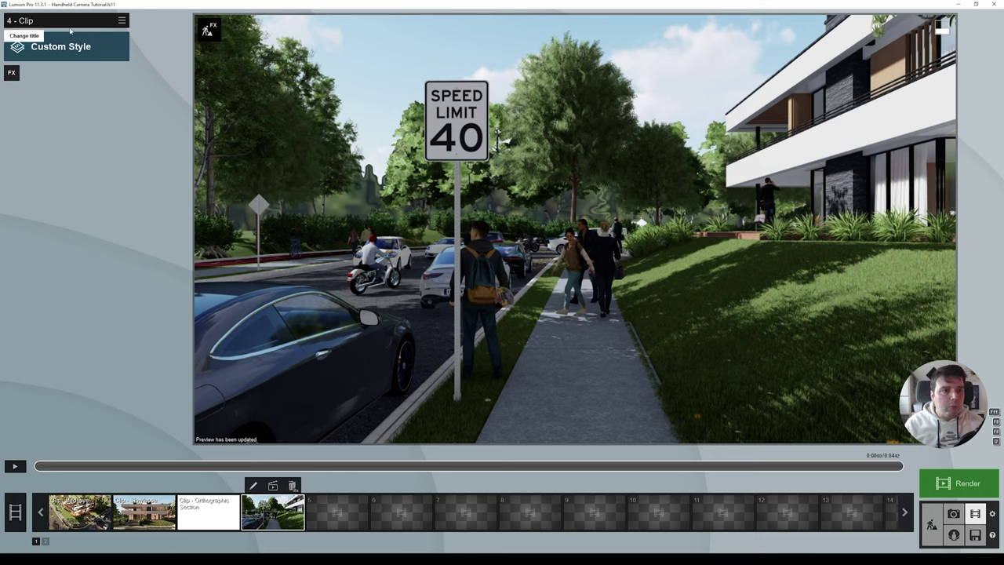
- Copy all effects from the Exterior - Wide photo and paste them onto movie clip 4
click(952, 514)
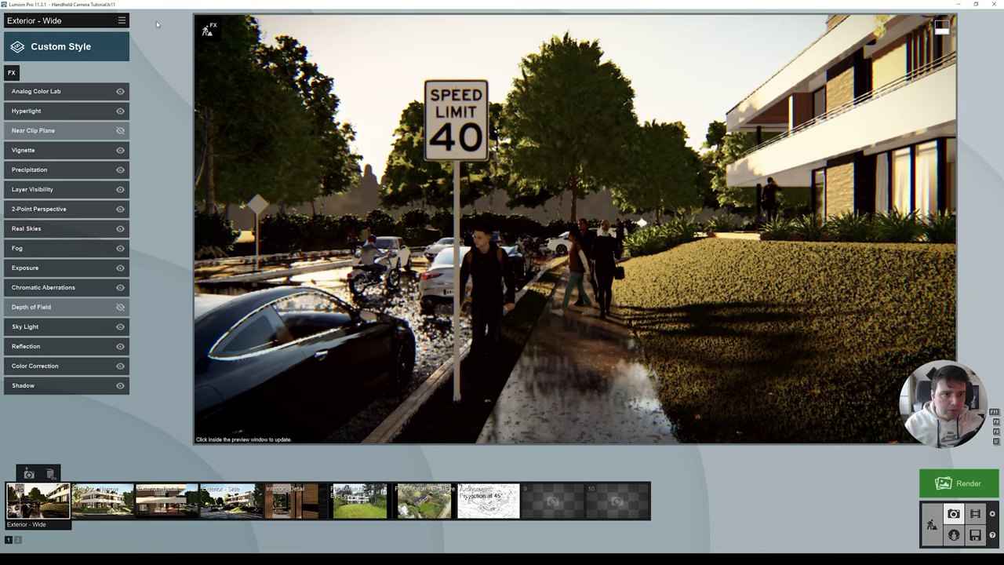
click(122, 20)
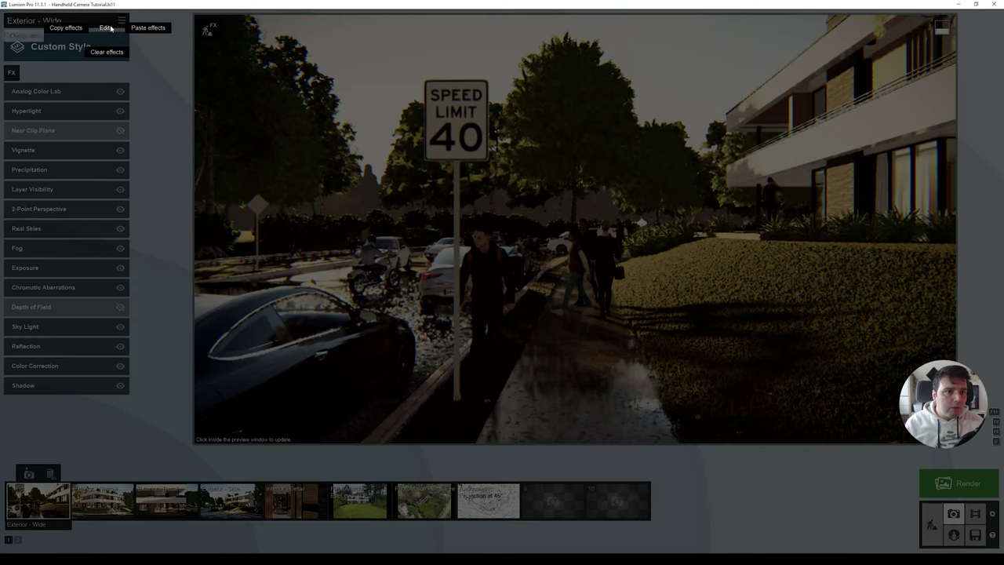
click(65, 29)
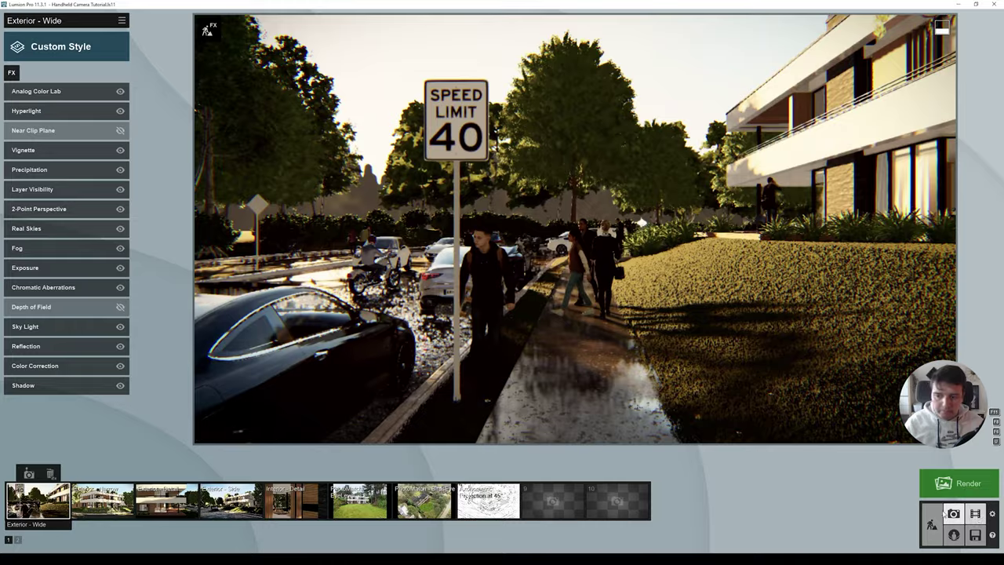
click(974, 513)
click(122, 20)
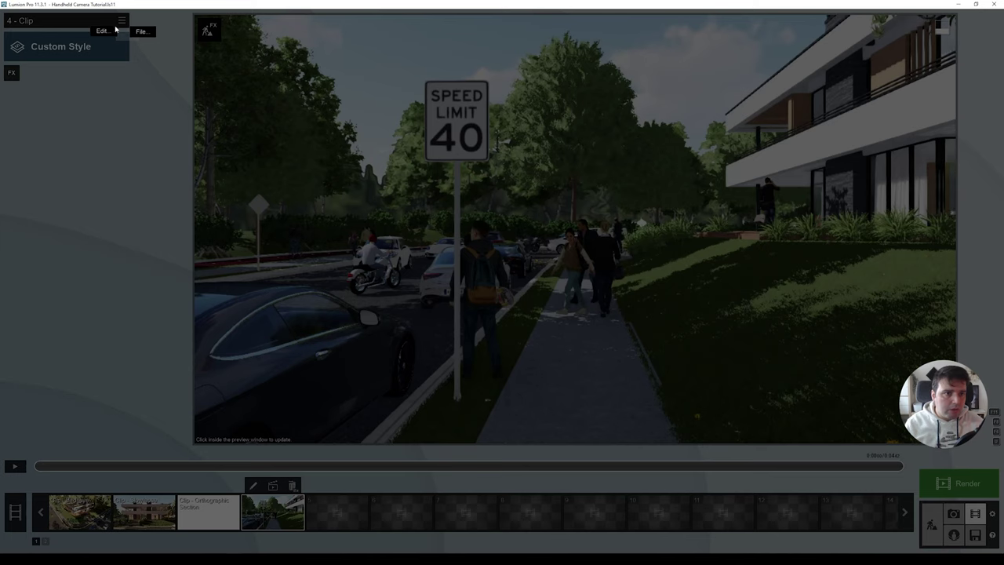
click(137, 45)
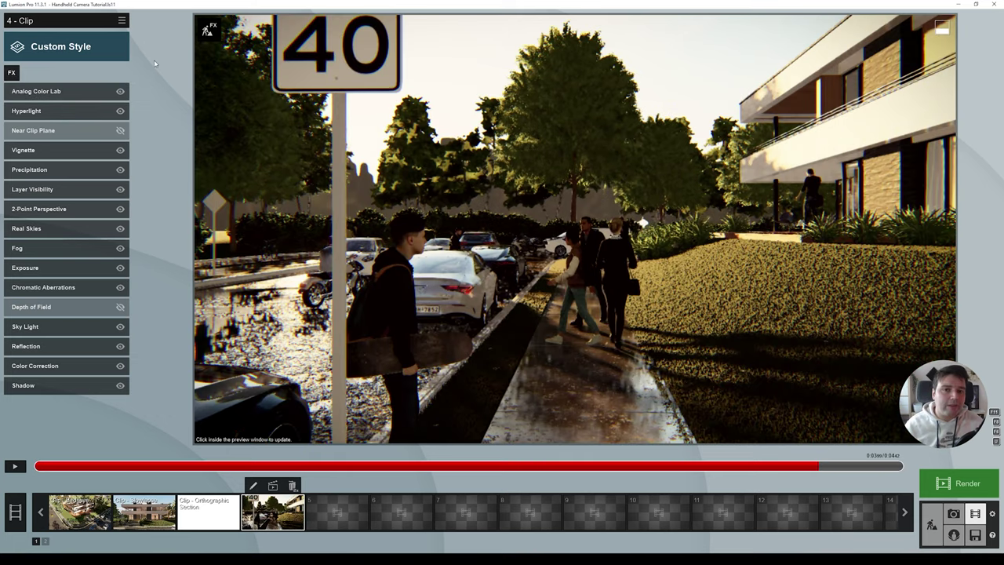
- Add the Handheld Camera effect to clip 4 and set its shake strength to 0.4
click(13, 73)
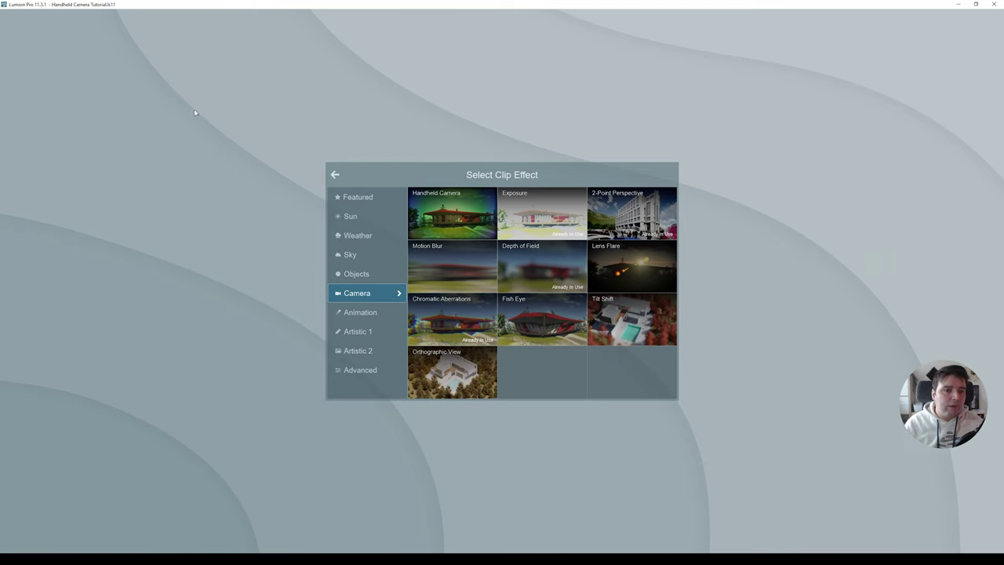
click(458, 207)
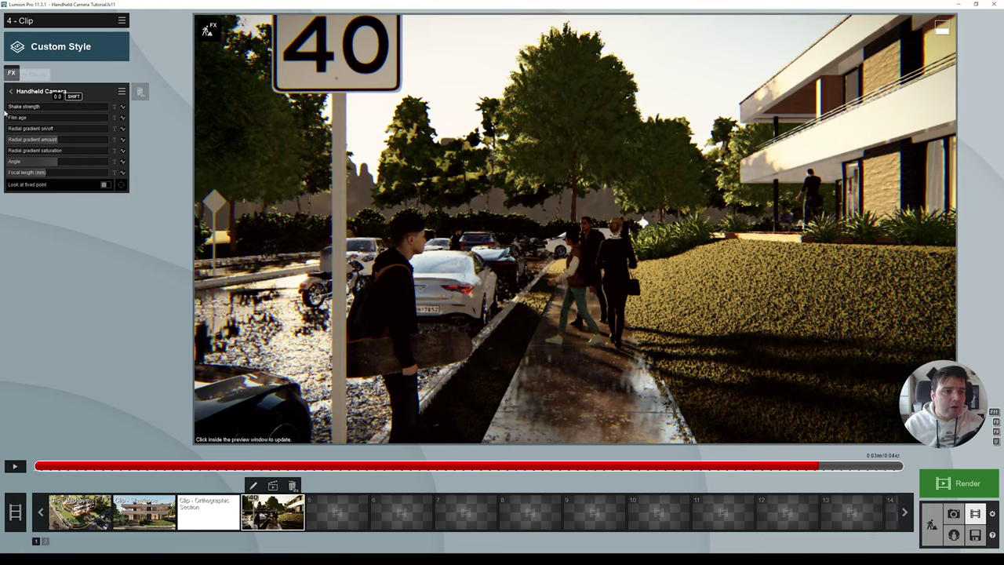
drag(16, 108, 21, 111)
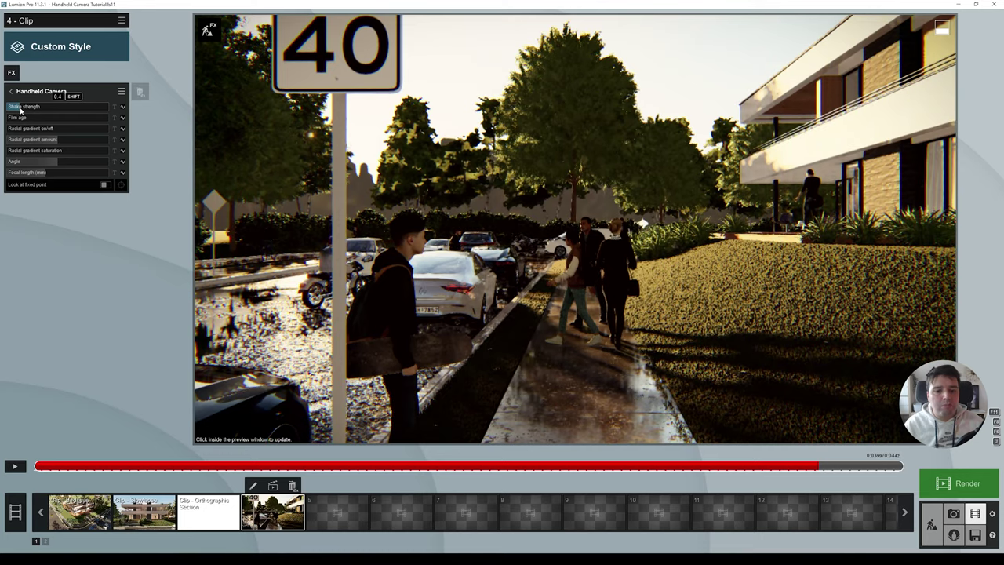
- Play back clip 4 to check the handheld camera shake
click(13, 466)
click(13, 465)
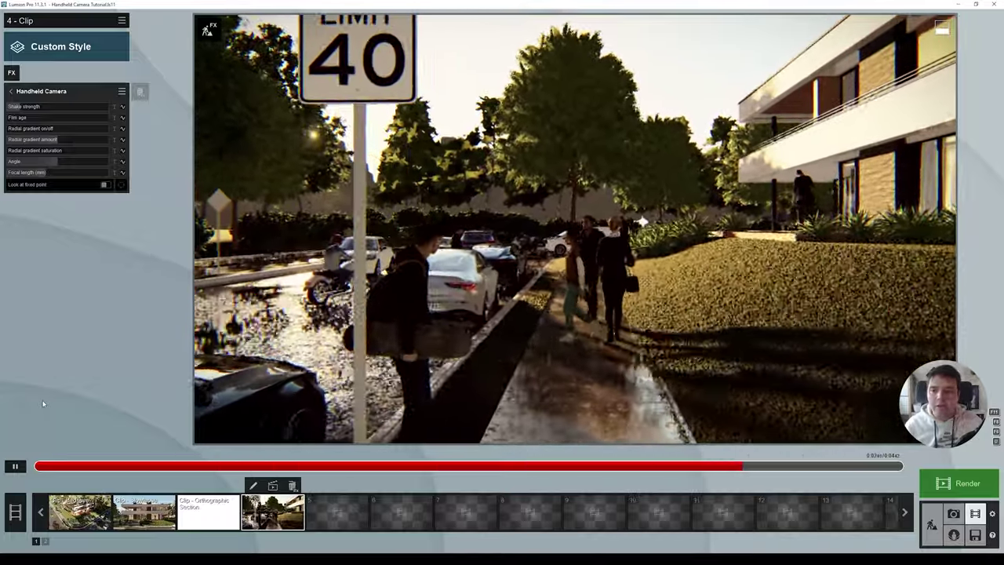
key(space)
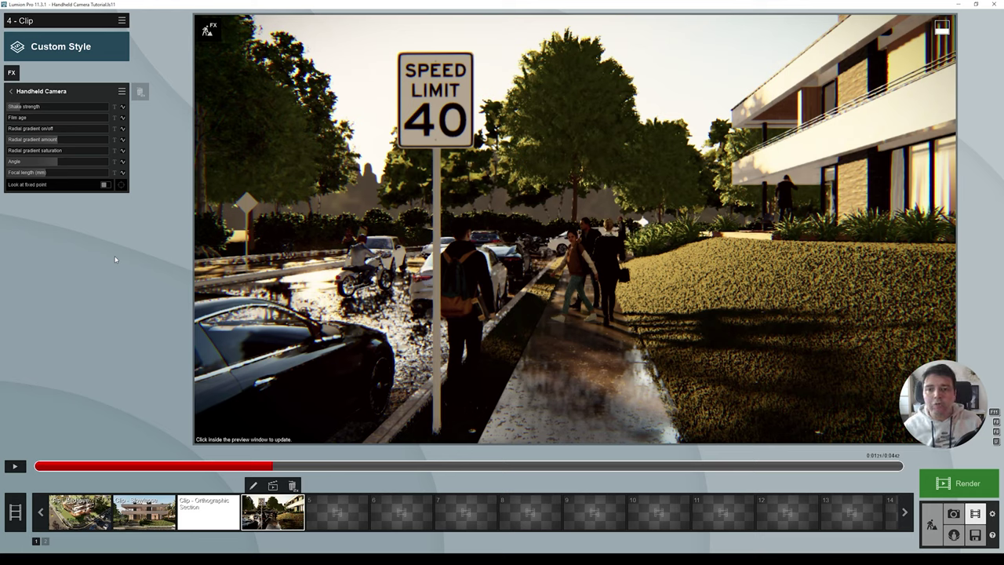
- Reopen clip 4's camera path and play it from the first keyframe to check the walking speed
click(254, 485)
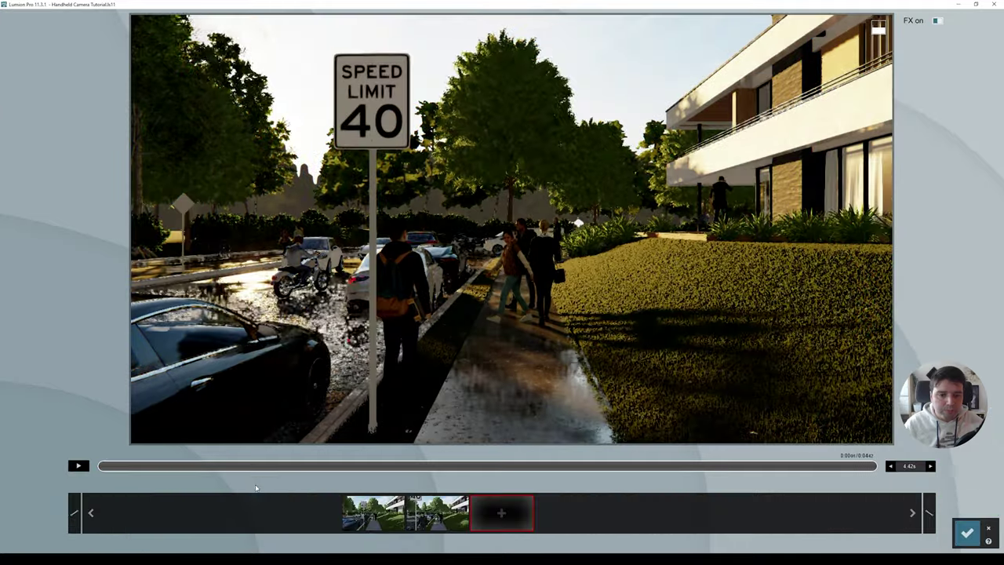
click(373, 509)
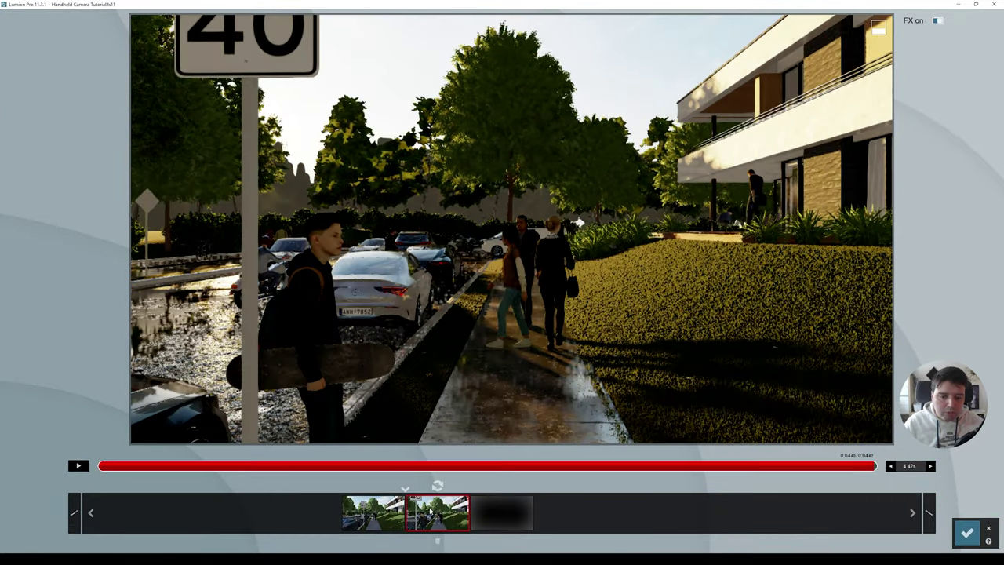
click(78, 466)
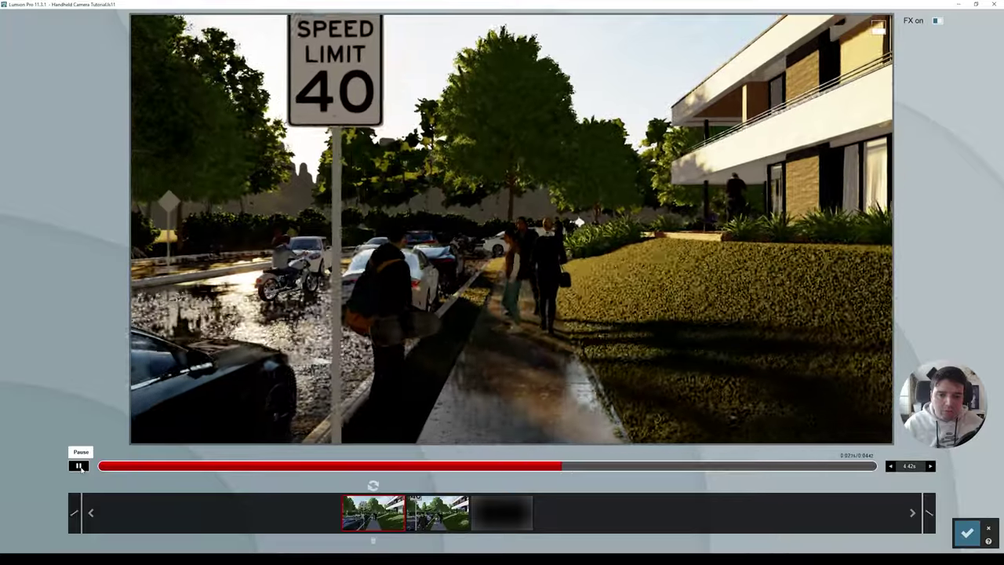
click(79, 466)
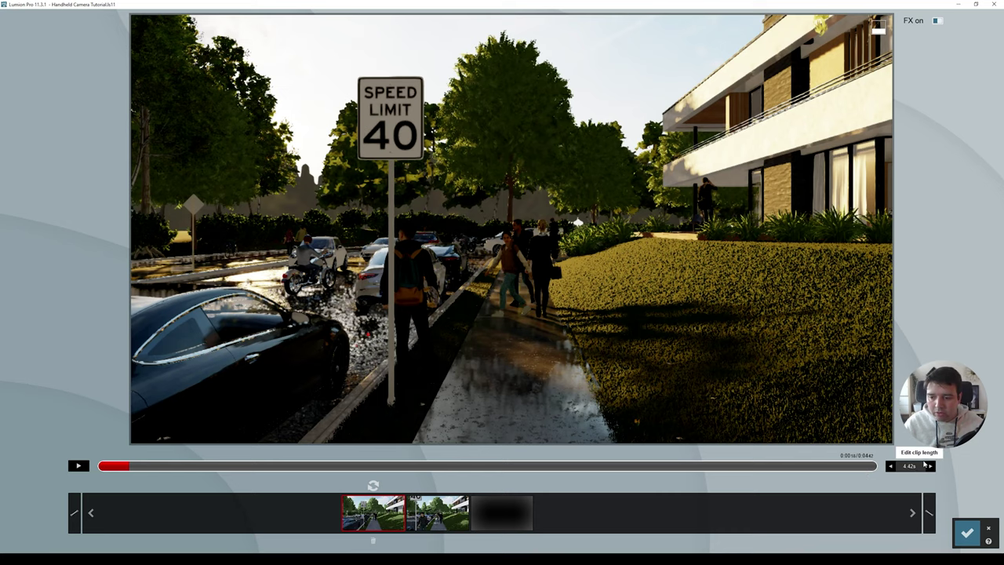
- Try clip lengths of 3.42 s and 2.42 s, previewing the walking speed after each change
click(890, 466)
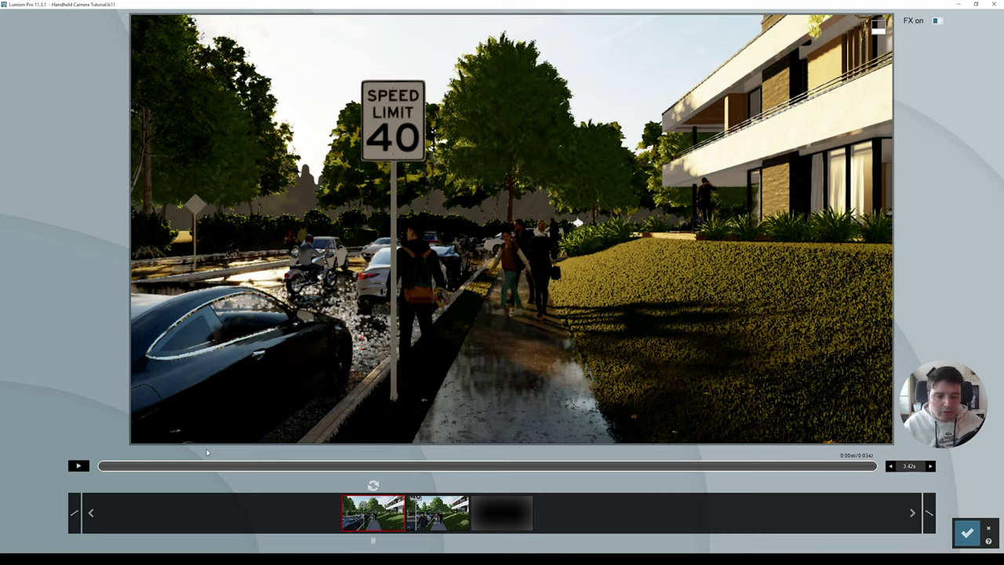
click(78, 466)
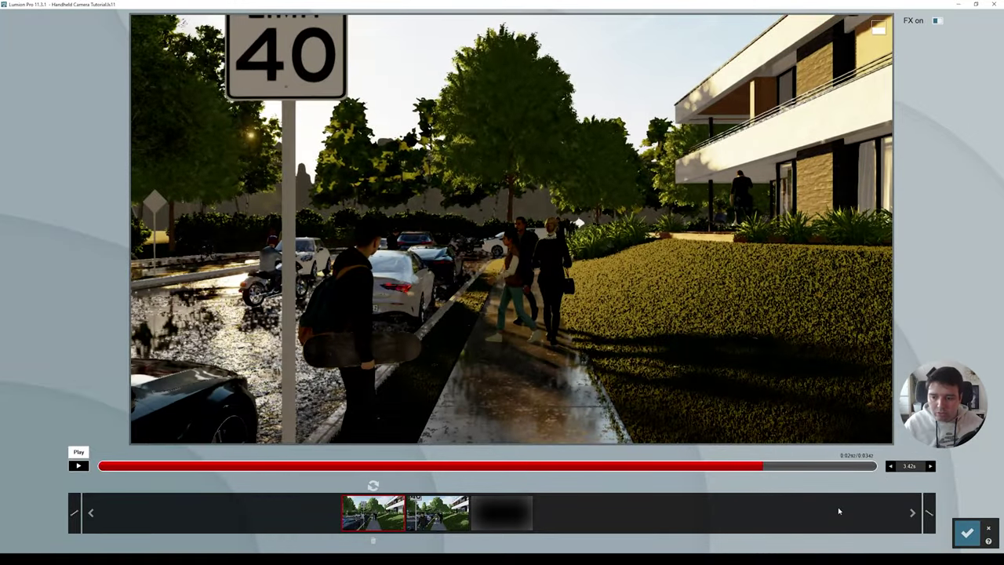
click(890, 465)
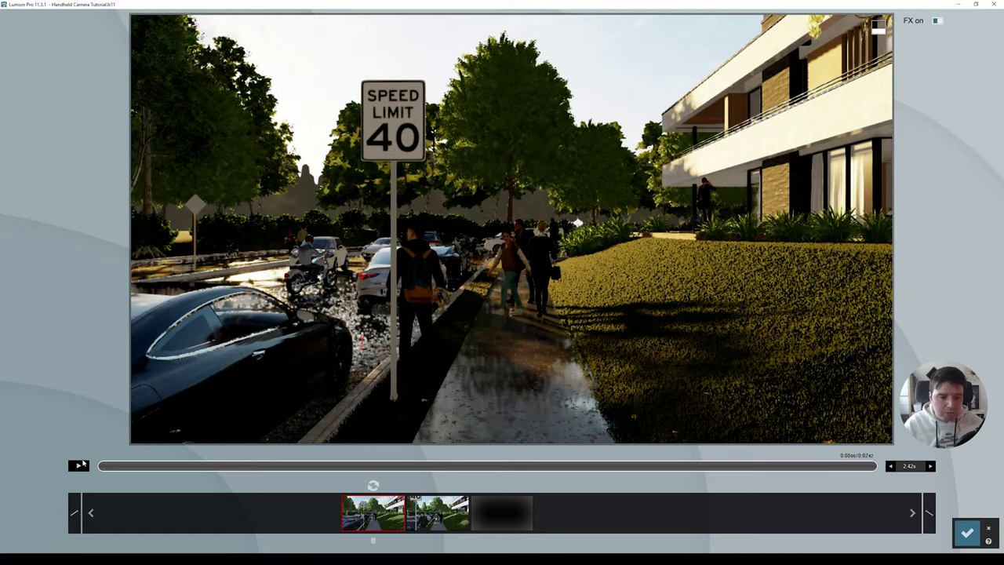
click(79, 466)
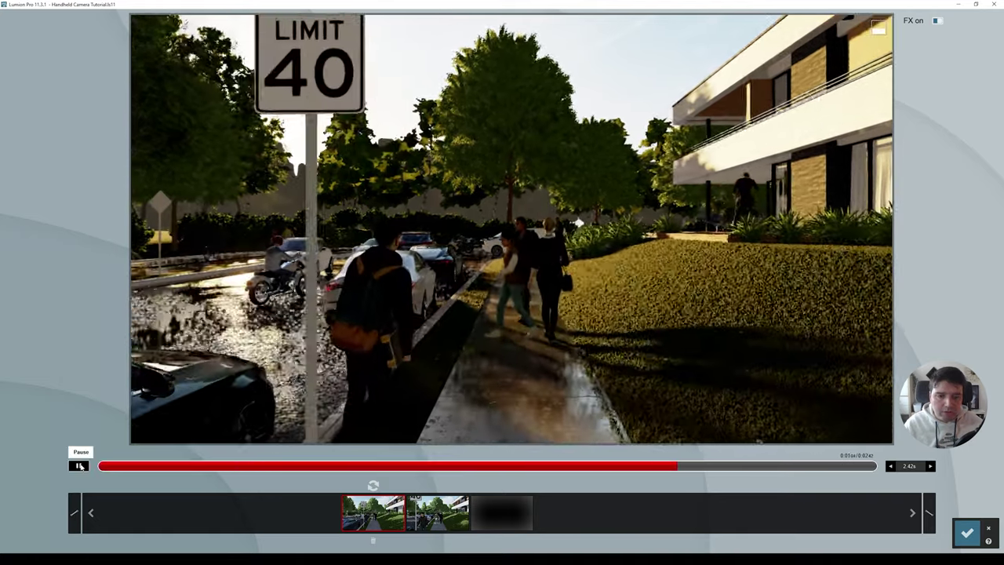
- Set the clip length to 3 seconds, return to the movie clip and preview the walking speed
double_click(920, 468)
text(3)
key(Return)
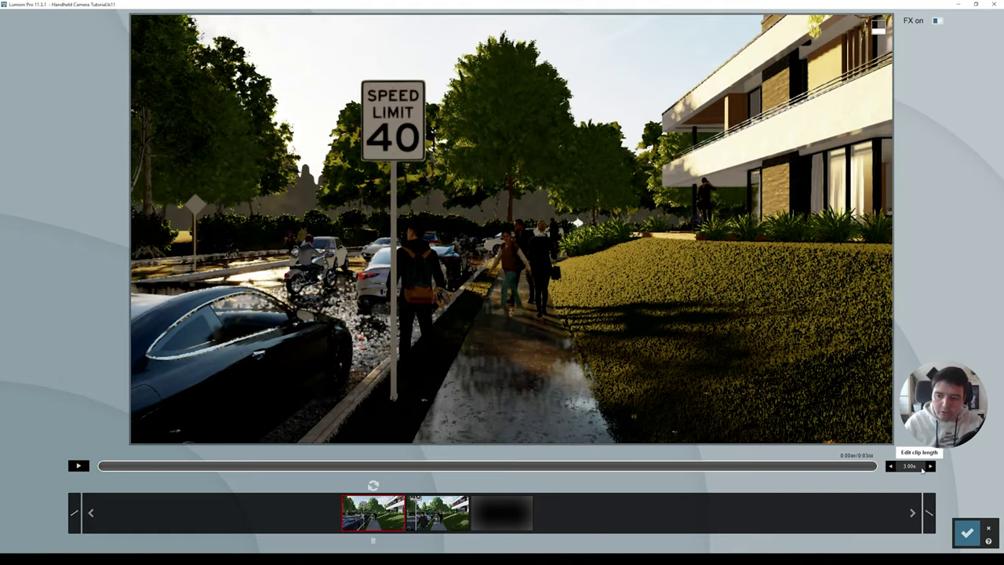
click(78, 466)
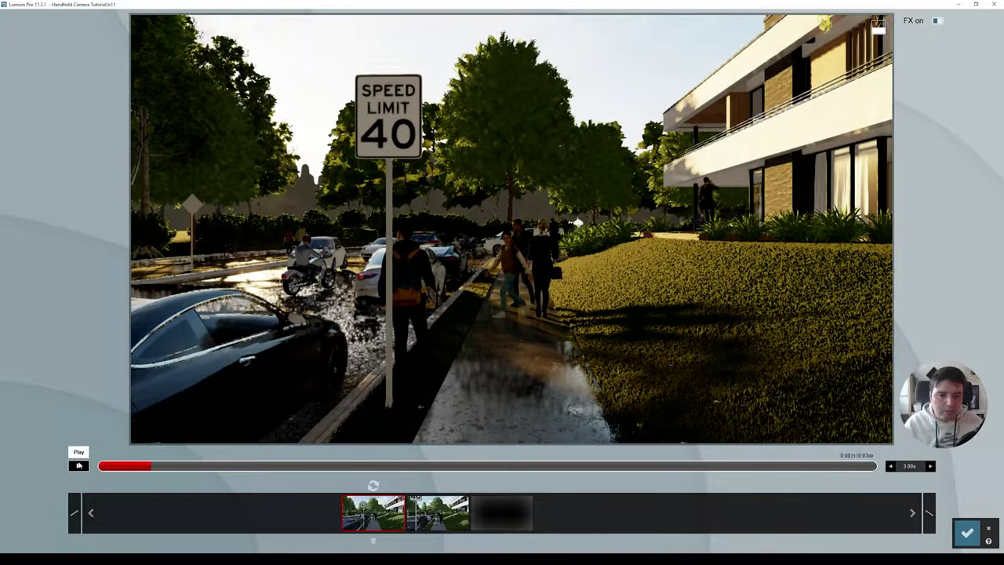
click(79, 465)
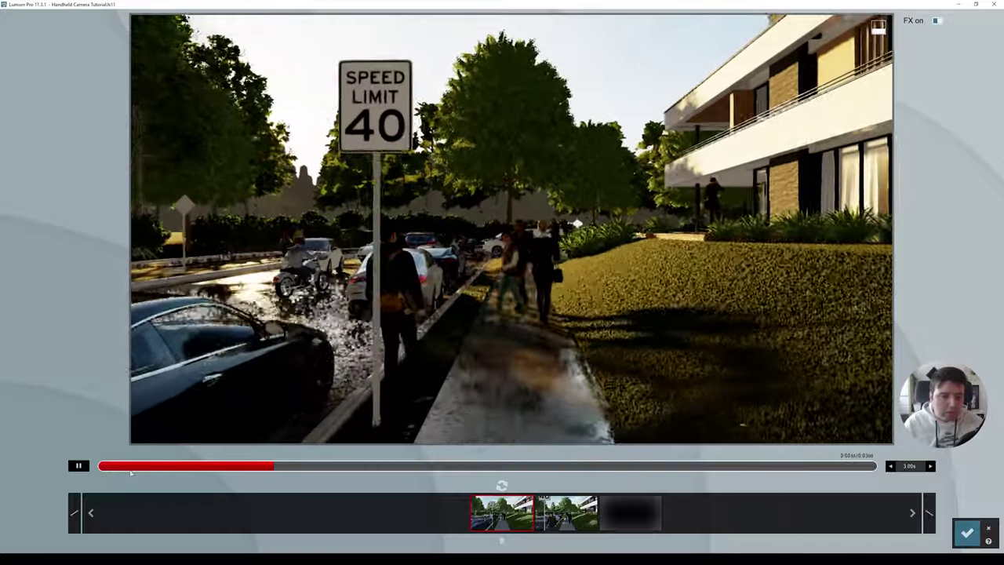
click(78, 466)
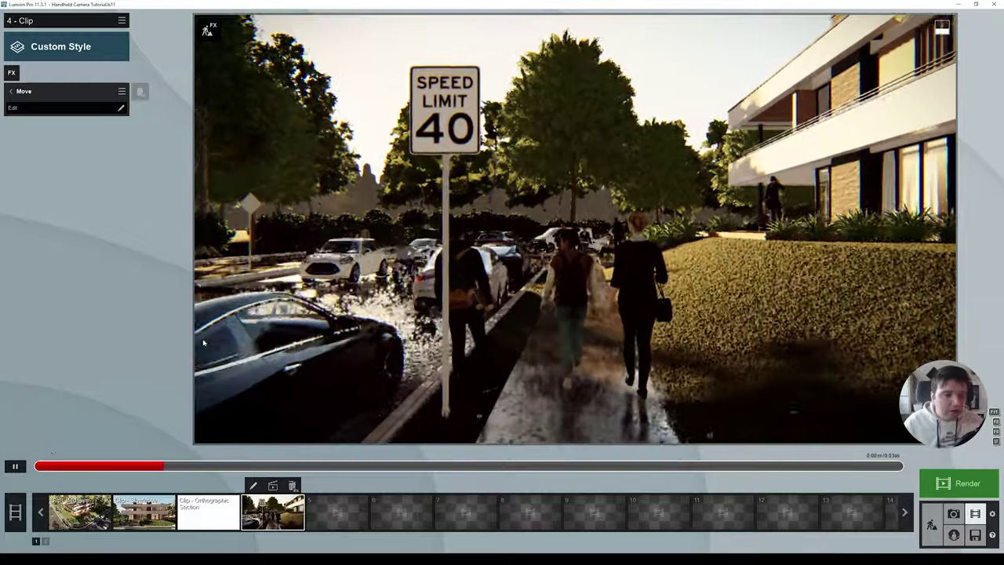
key(space)
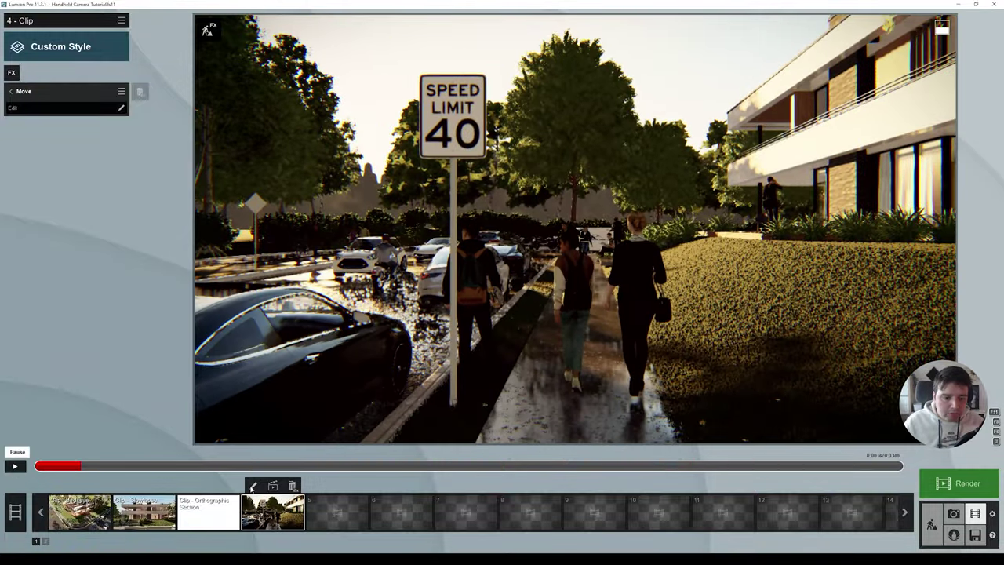
- Extend clip 4's camera path with a third keyframe farther along the sidewalk behind the parked white car, and preview the motion
click(253, 486)
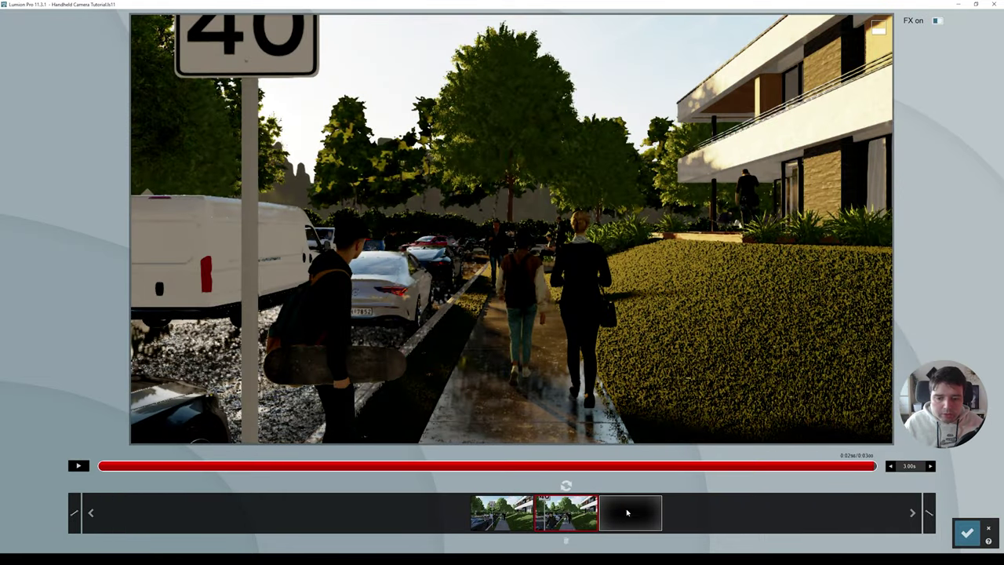
key(w)
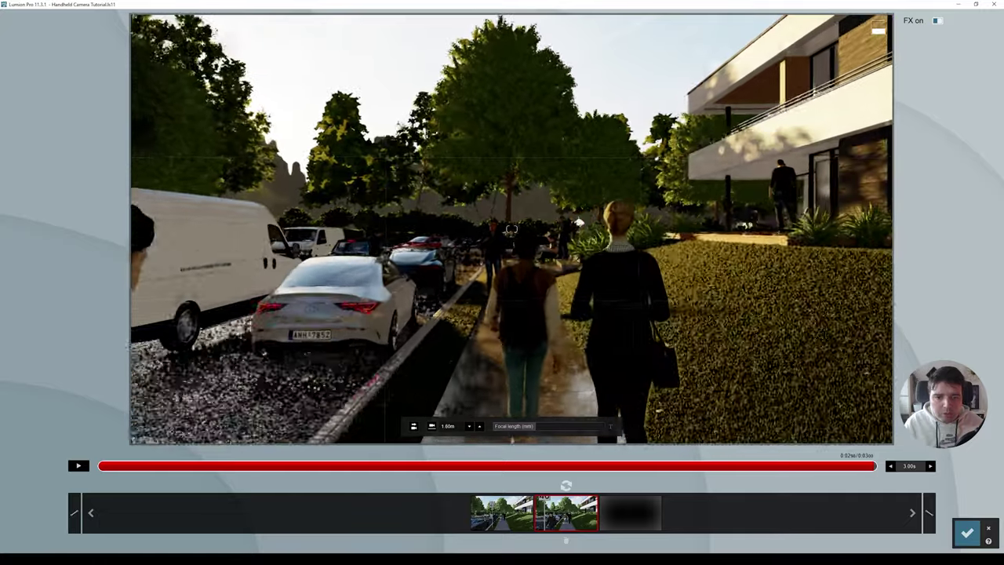
key(w)
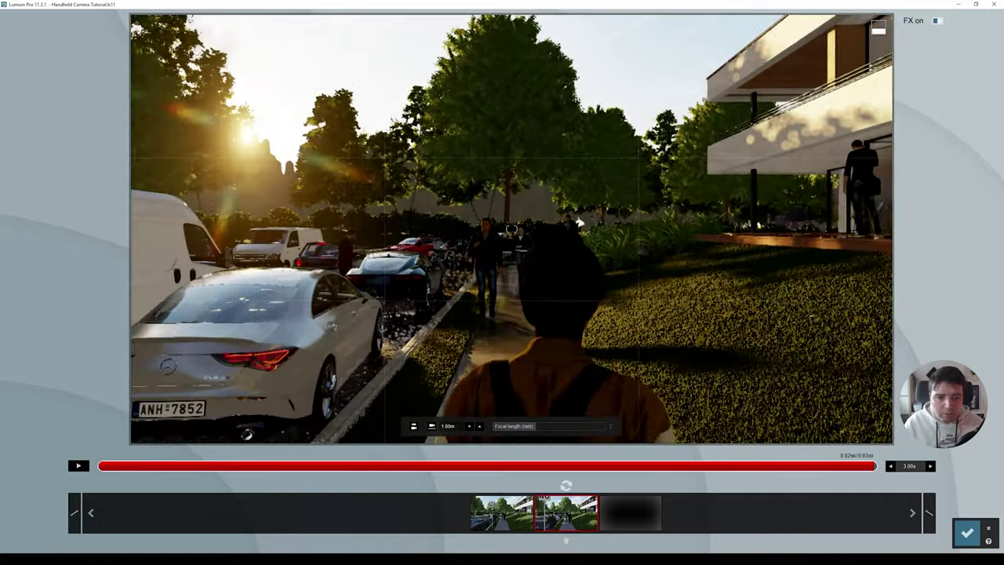
click(629, 513)
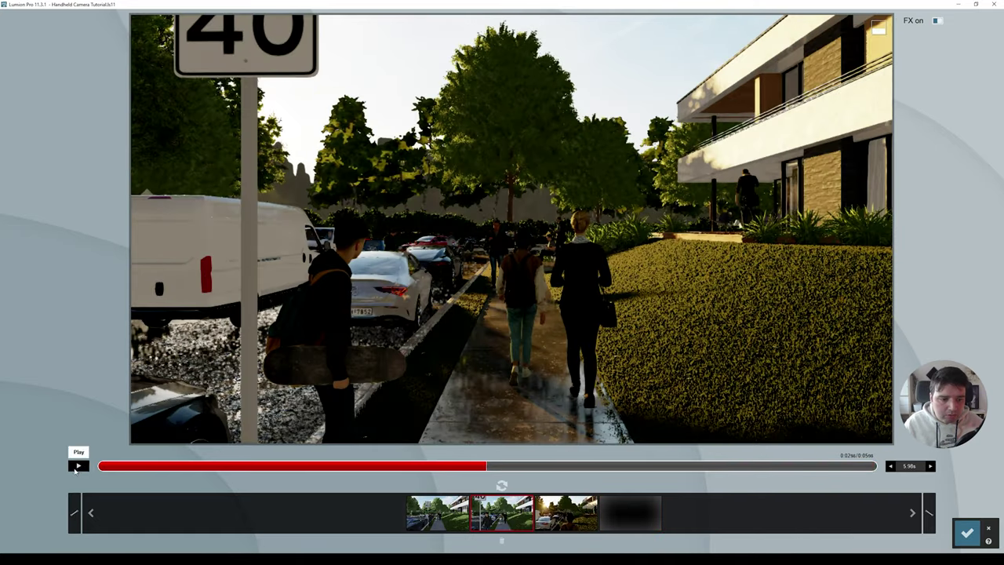
click(79, 466)
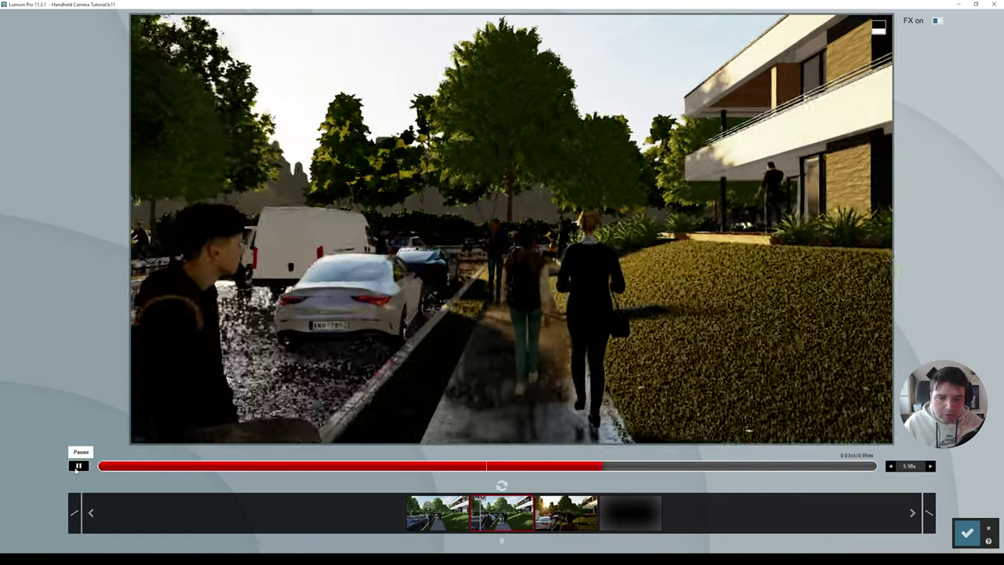
click(78, 466)
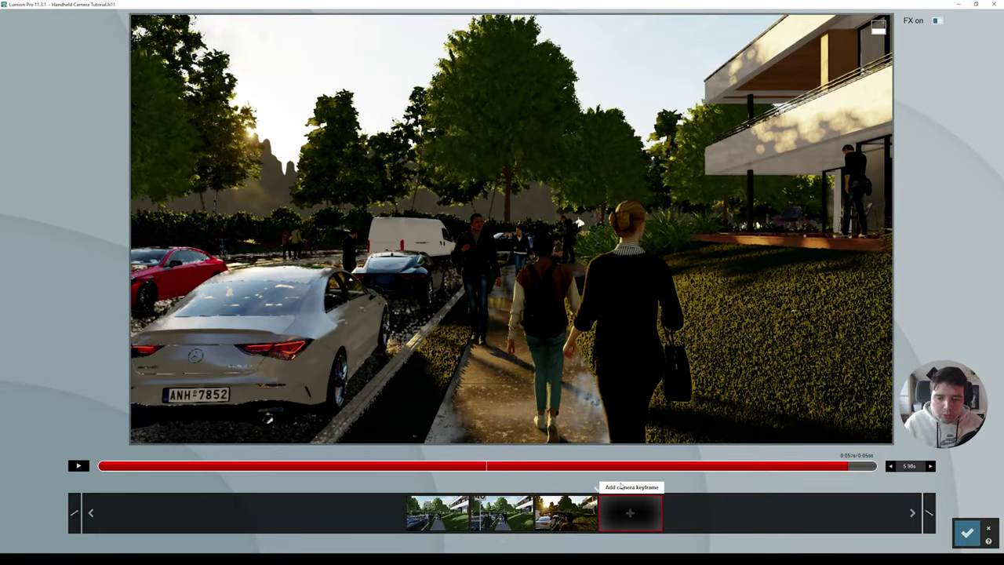
- Move the camera forward beside the parked white car, turn it slightly left and add a fourth keyframe
click(628, 512)
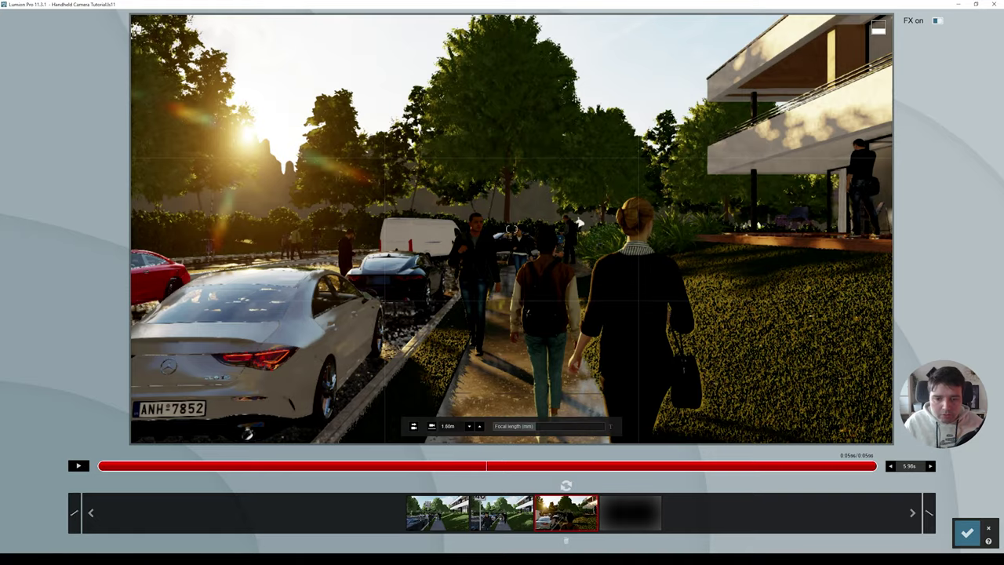
key(w)
right_drag(591, 369, 544, 368)
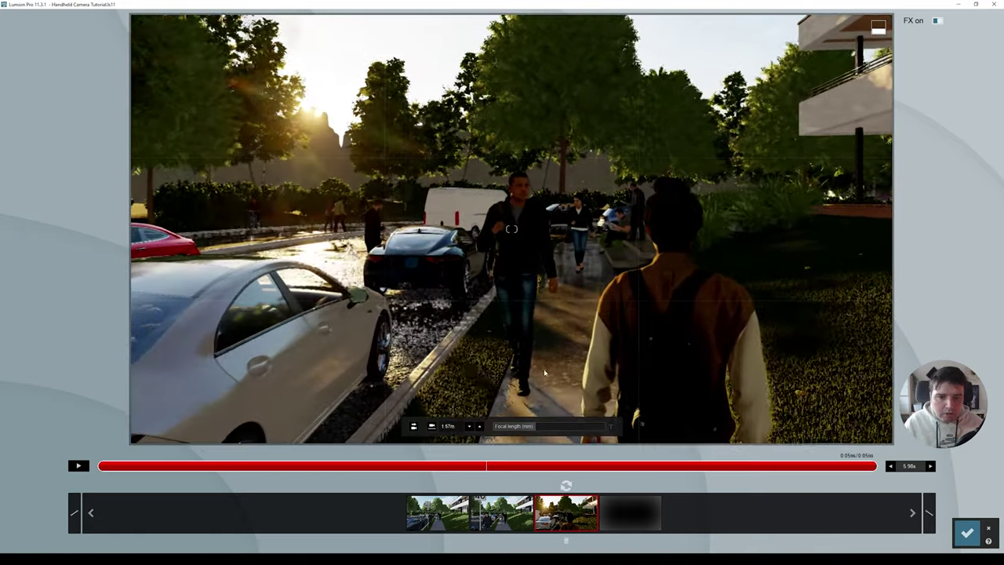
click(630, 512)
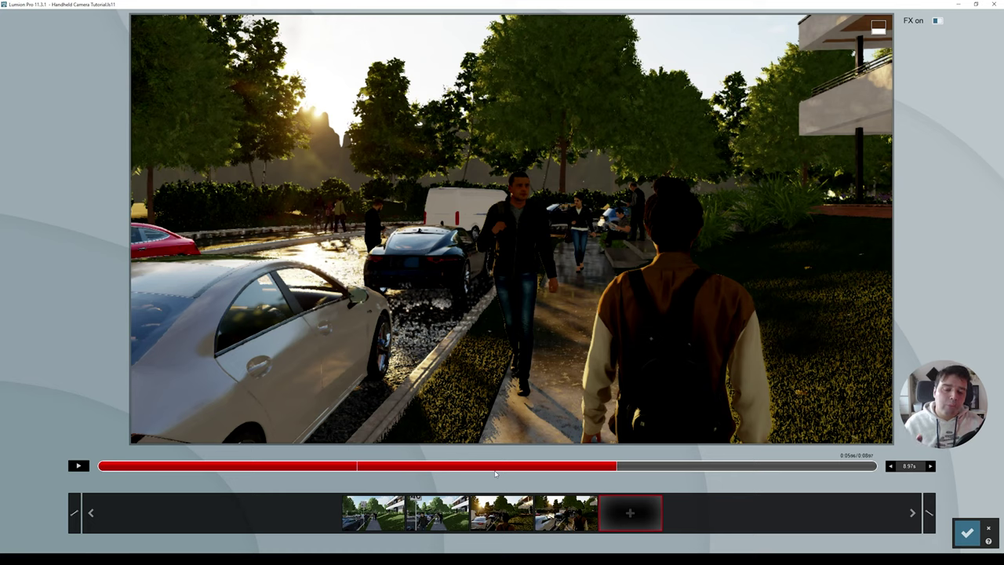
- Try holding the camera still with two extra keyframes at the fourth keyframe's view, and delete both extra keyframes
mouse_move(547, 343)
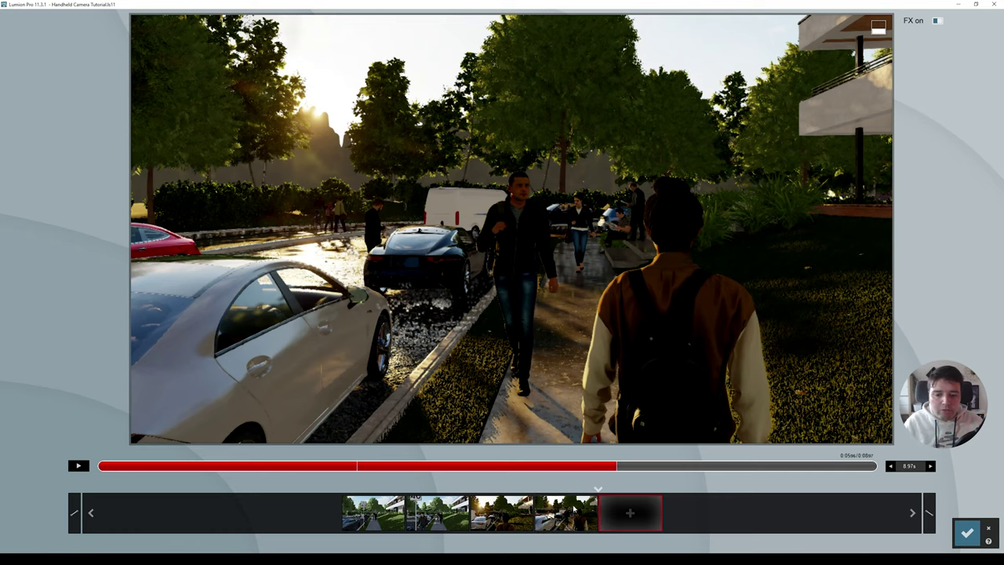
click(565, 512)
mouse_move(621, 255)
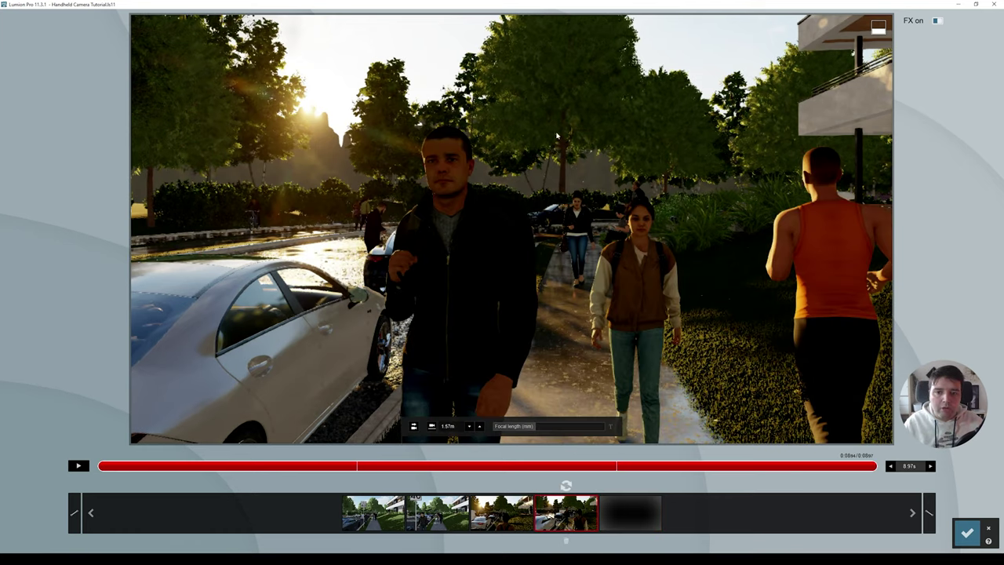
click(629, 513)
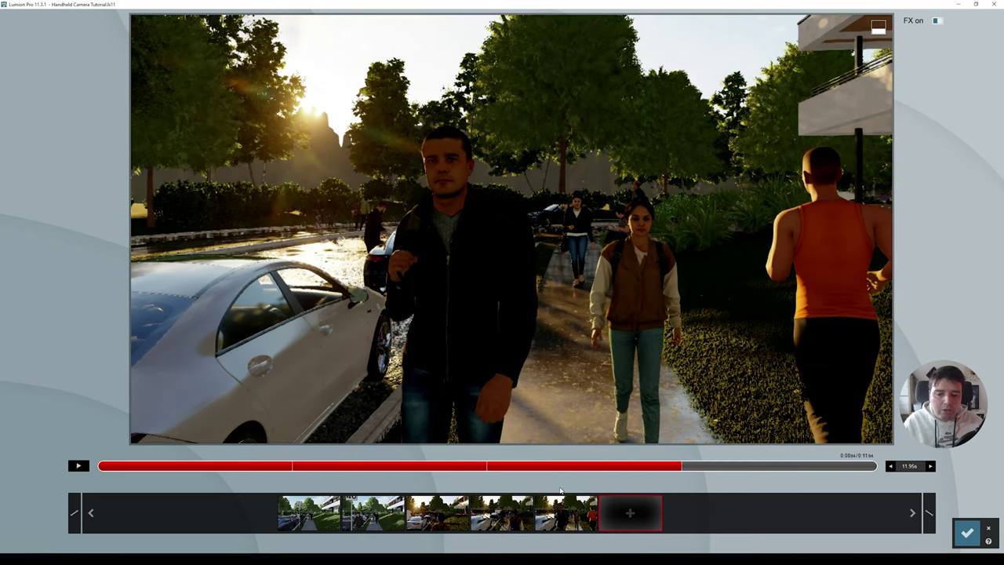
right_drag(510, 228, 510, 228)
click(630, 512)
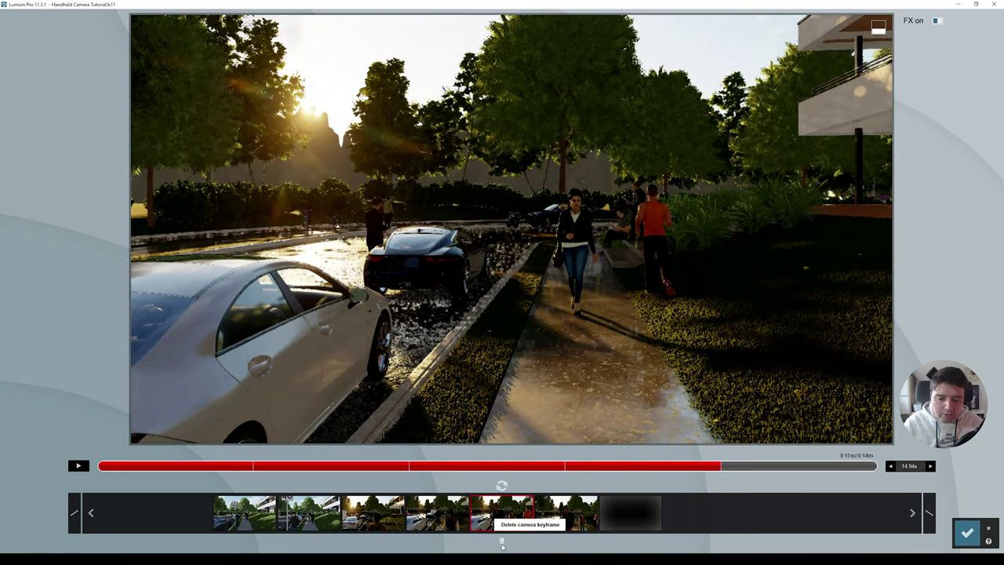
click(533, 545)
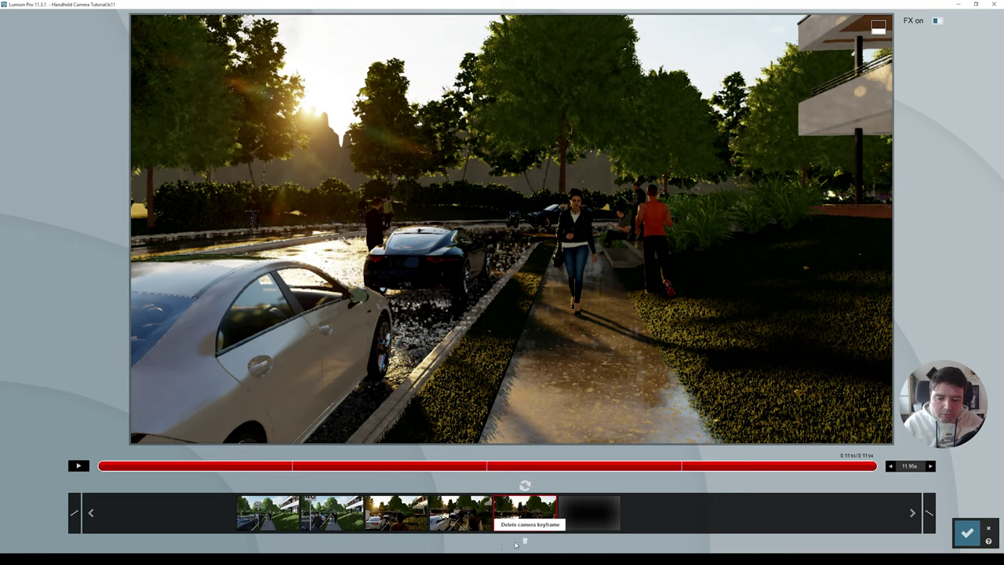
click(564, 543)
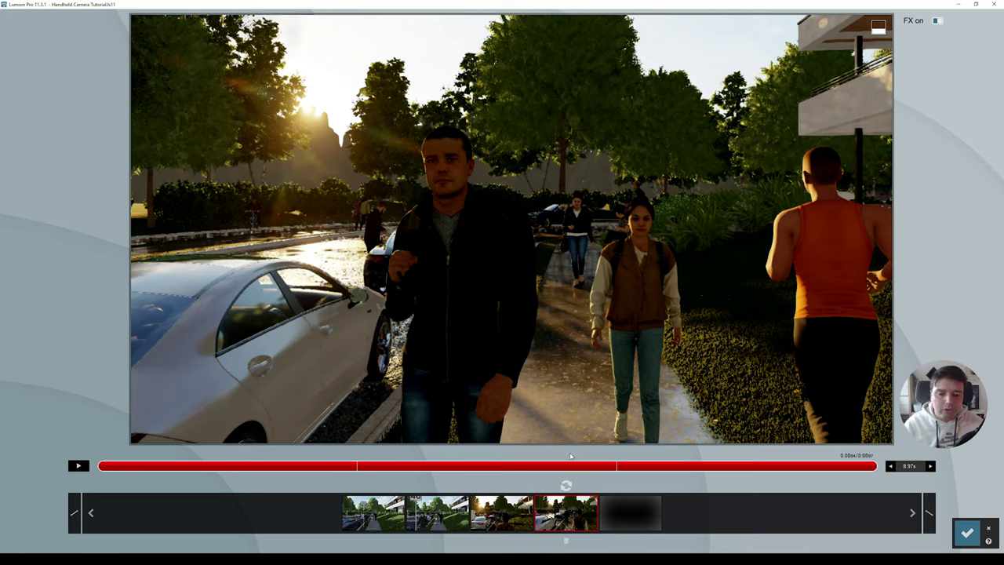
- Aim the camera left and down at the parked white car, add a fifth keyframe and preview the path
click(620, 511)
key(a)
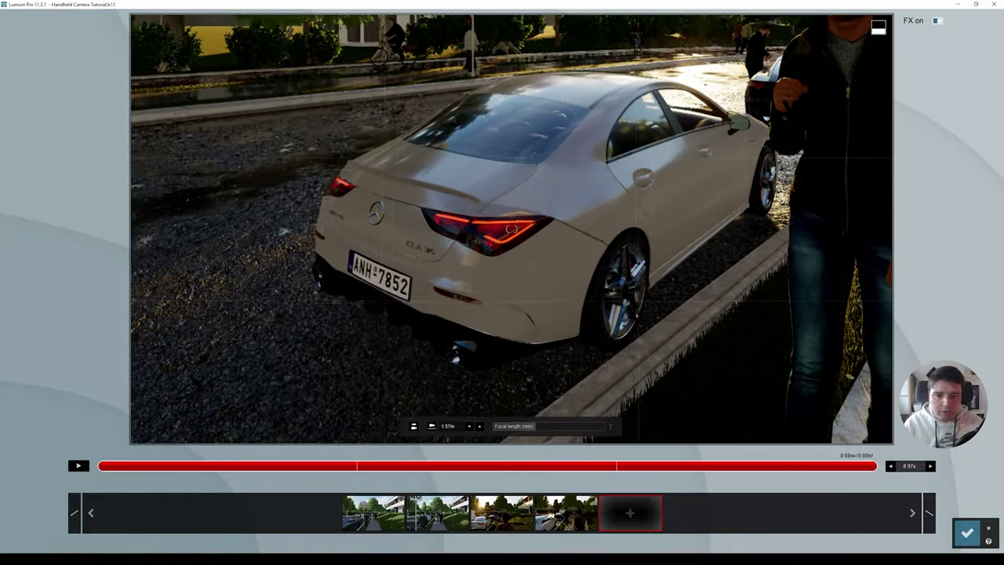
click(629, 512)
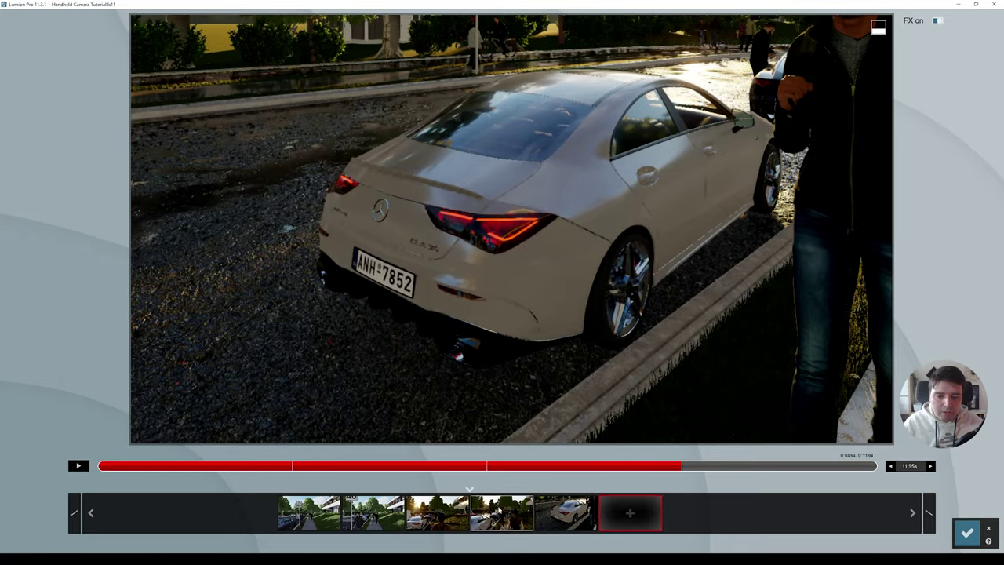
click(78, 465)
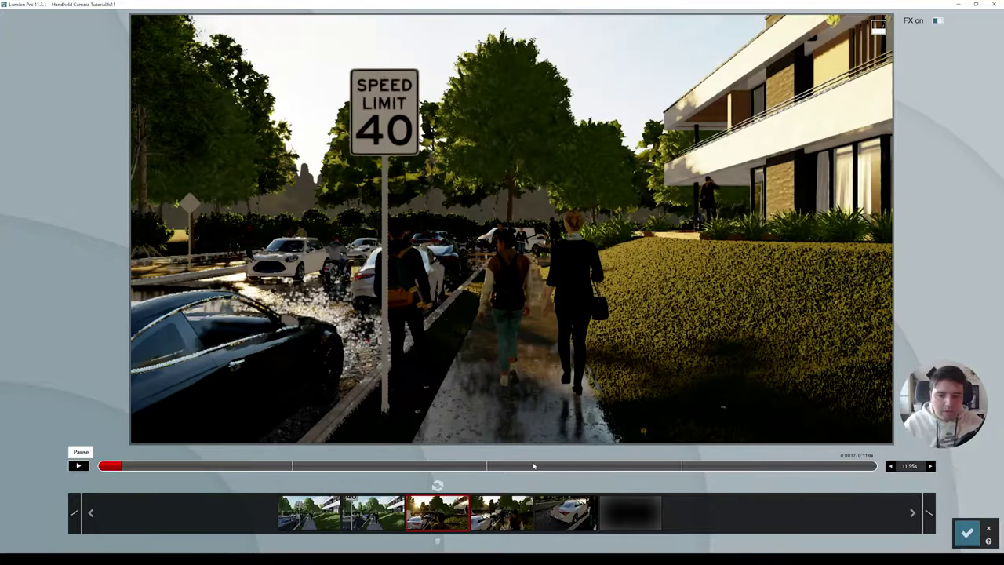
click(78, 465)
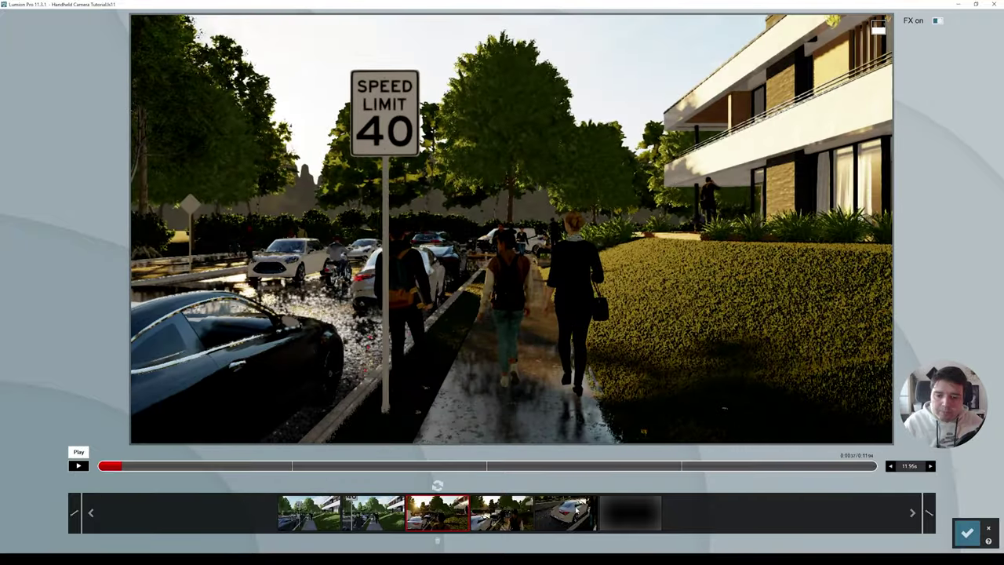
- Add a sixth keyframe using the fifth keyframe's view of the white car
click(575, 511)
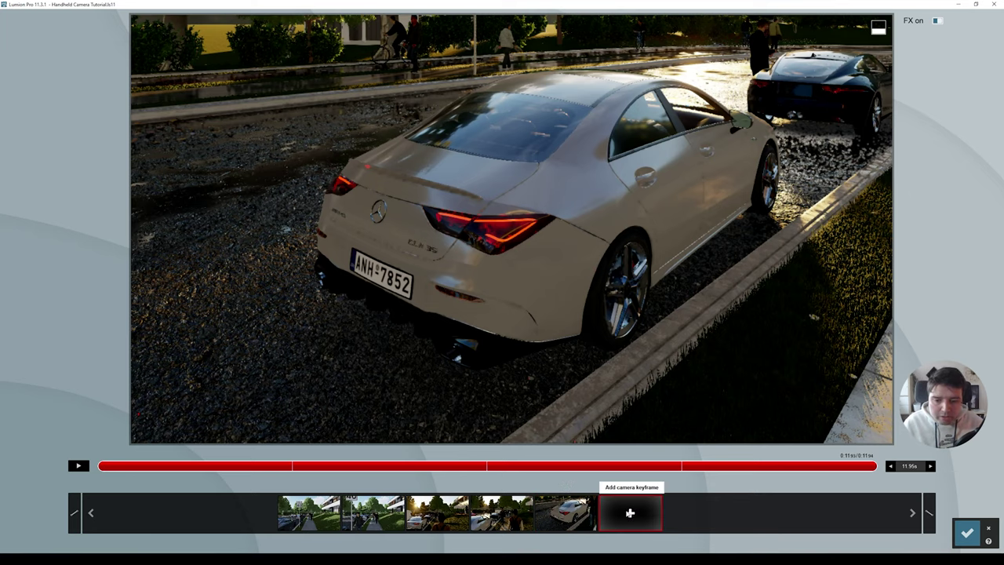
click(629, 513)
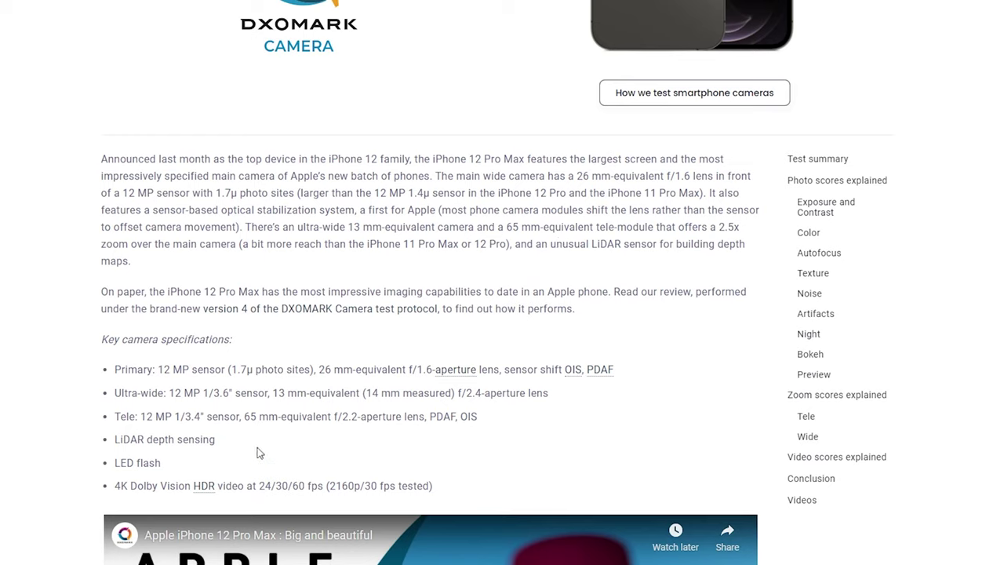
- Look up the tele lens's equivalent focal length in the DXOMARK iPhone 12 Pro Max camera specifications
drag(244, 416, 329, 419)
click(586, 437)
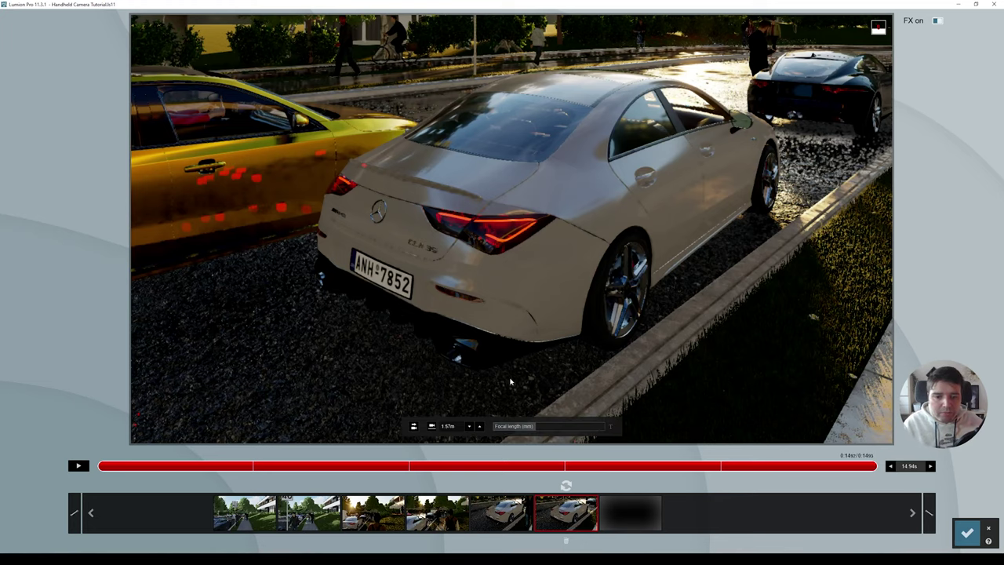
- Increase the camera's focal length to zoom in on the white car's taillight, reframe the view and add a seventh keyframe
click(555, 431)
mouse_move(555, 430)
mouse_down()
mouse_move(566, 431)
mouse_move(558, 433)
mouse_up()
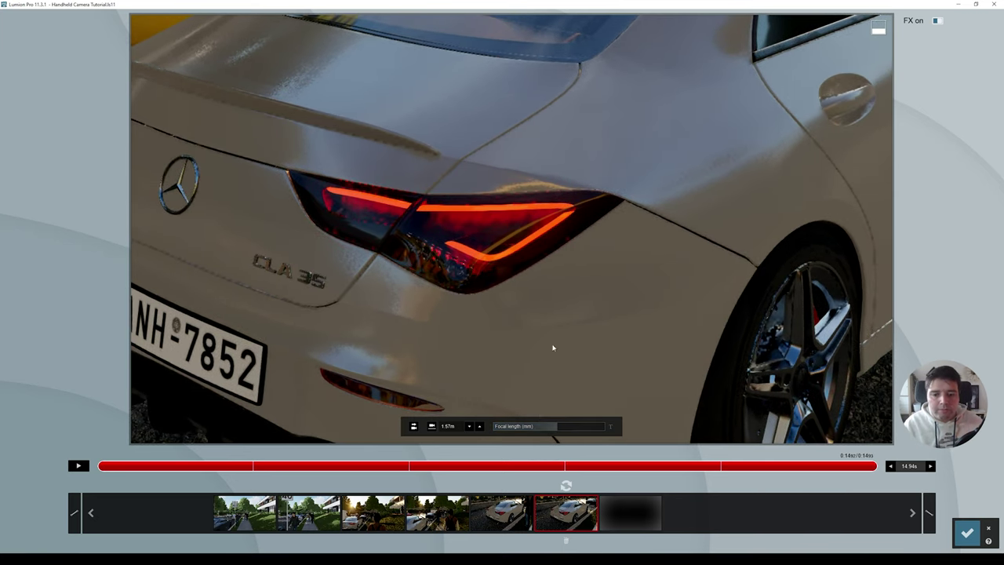
mouse_move(569, 221)
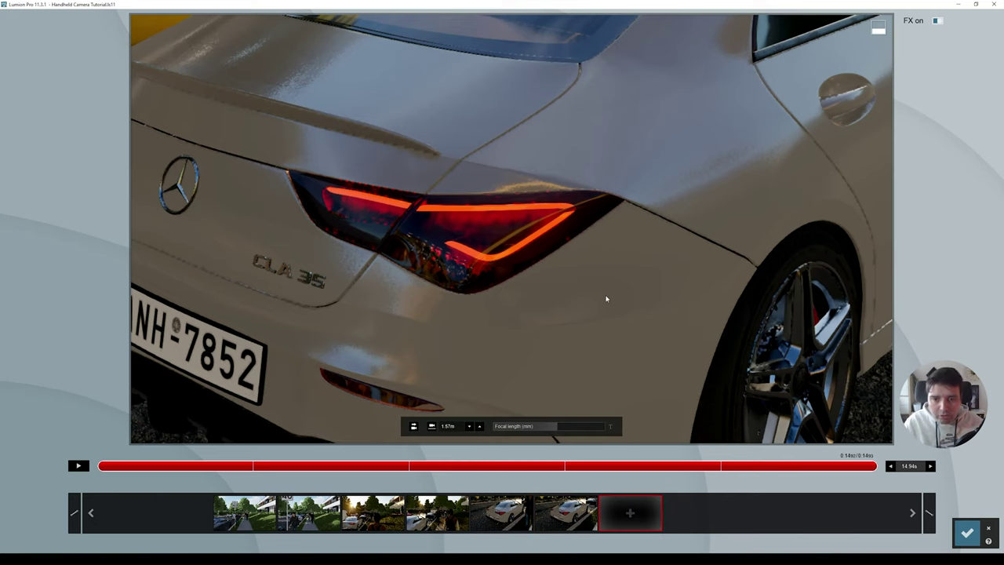
right_drag(604, 293, 619, 266)
key(w)
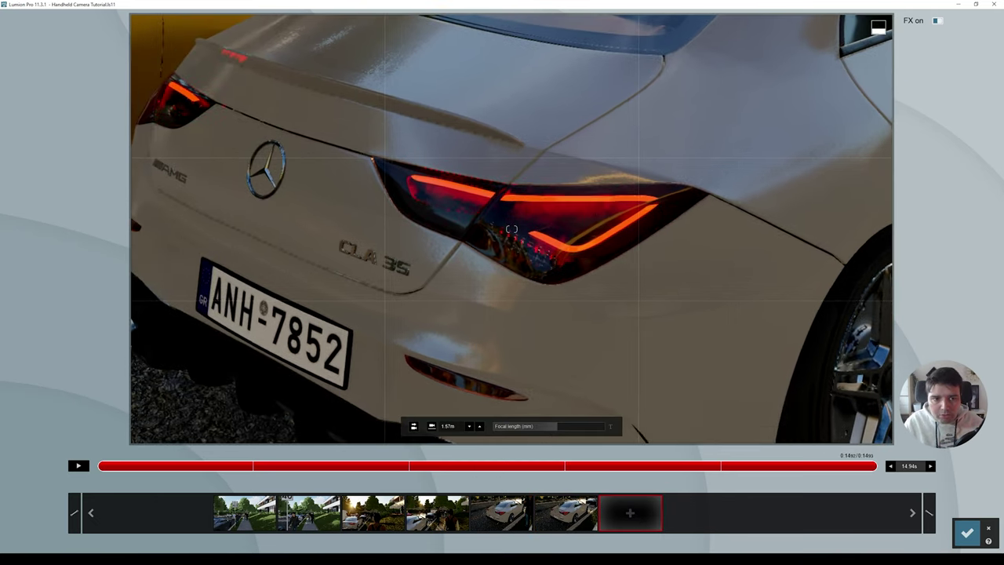
click(632, 512)
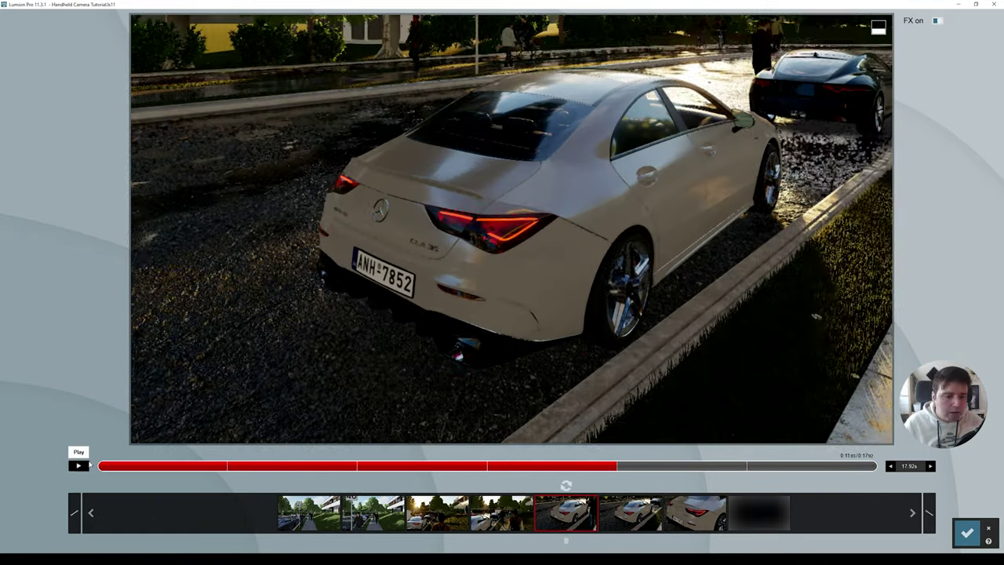
- Preview the camera path from its start and check the zoom segment near its end
click(78, 466)
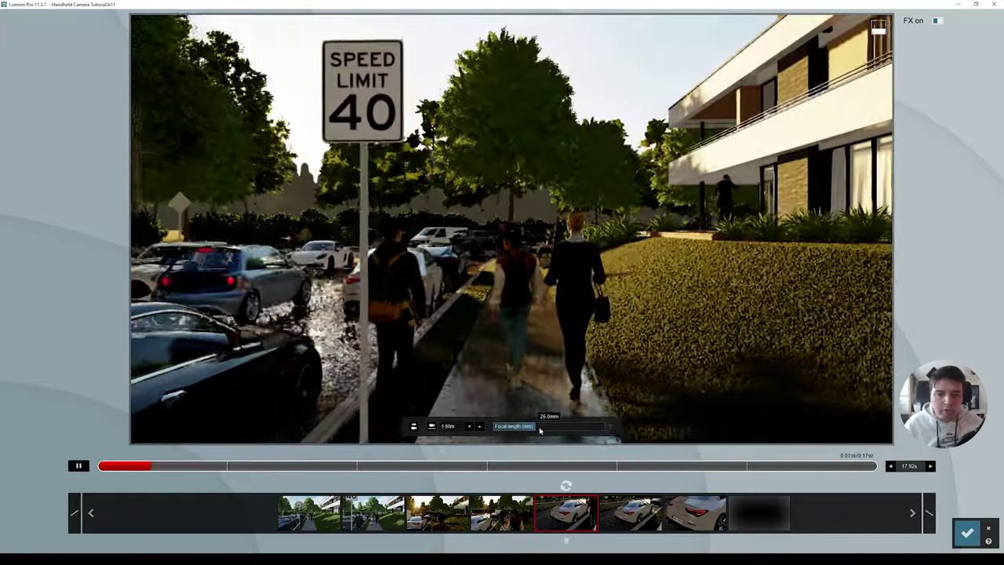
click(79, 466)
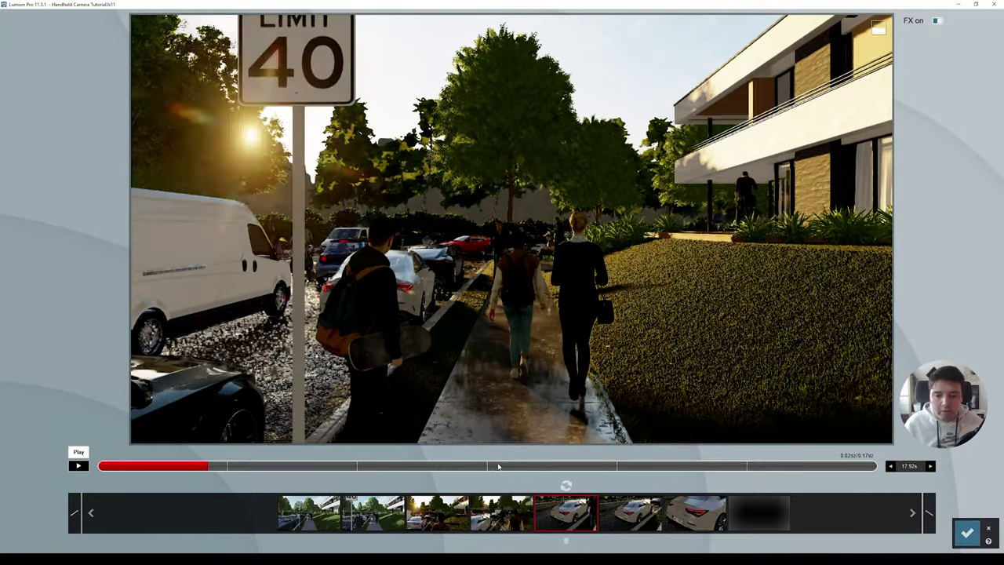
click(810, 465)
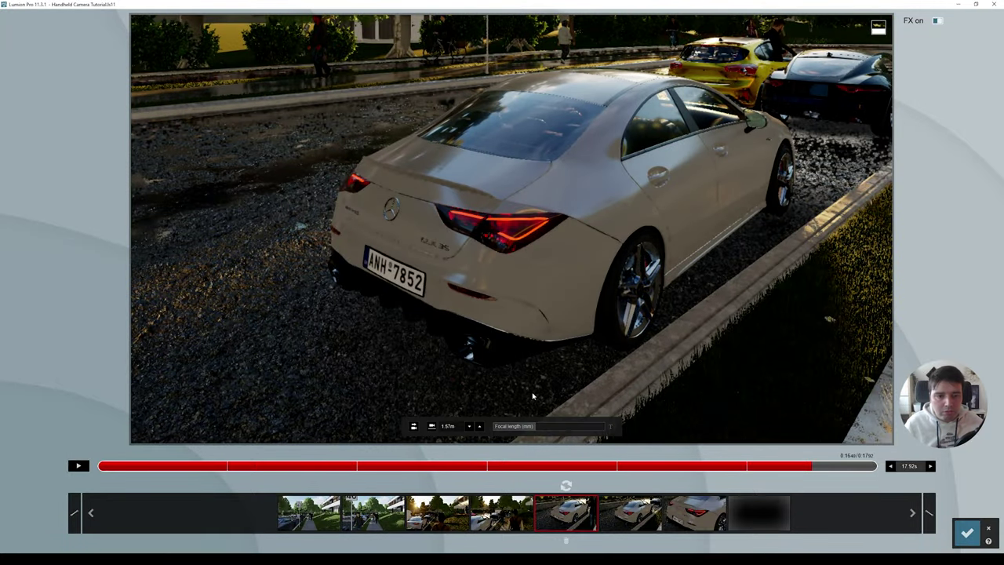
click(965, 530)
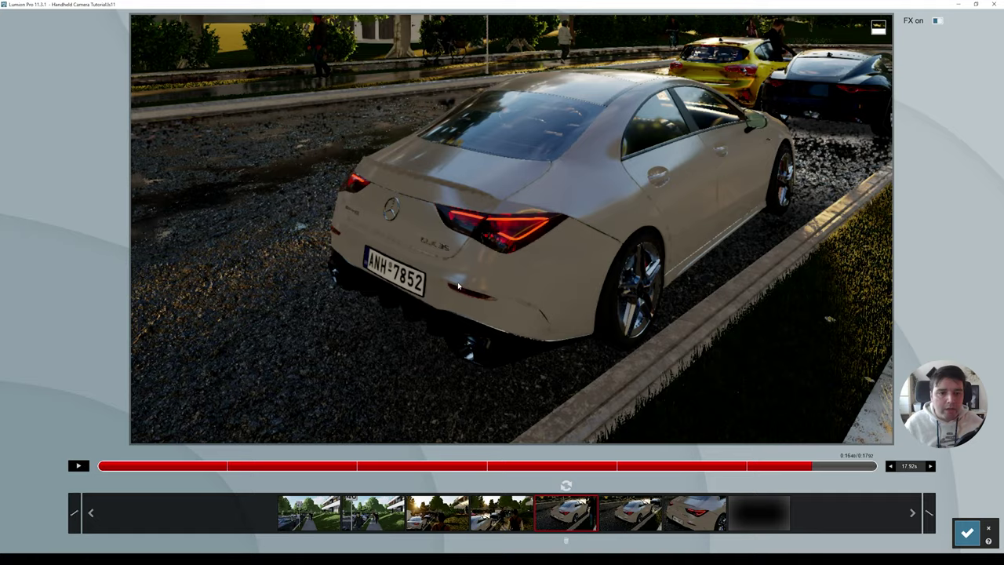
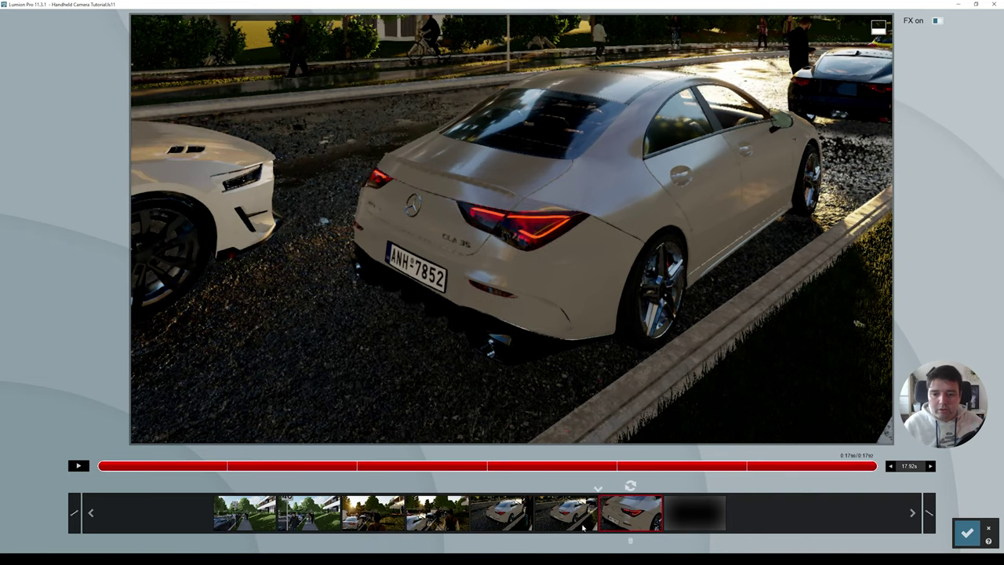
- Turn from the white car back to the sidewalk, walk forward and add the eighth and ninth keyframes along it
key(w)
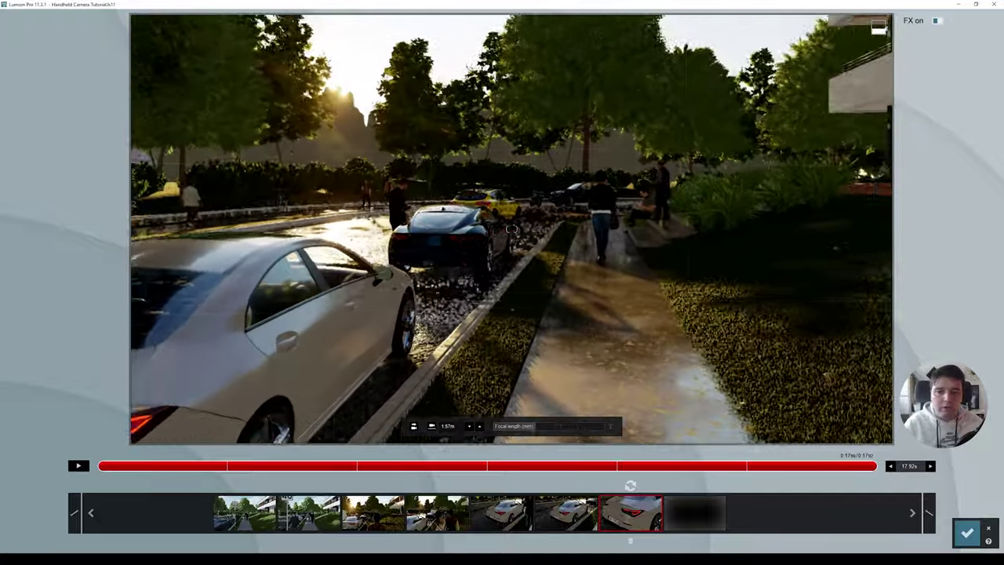
right_drag(510, 228, 511, 228)
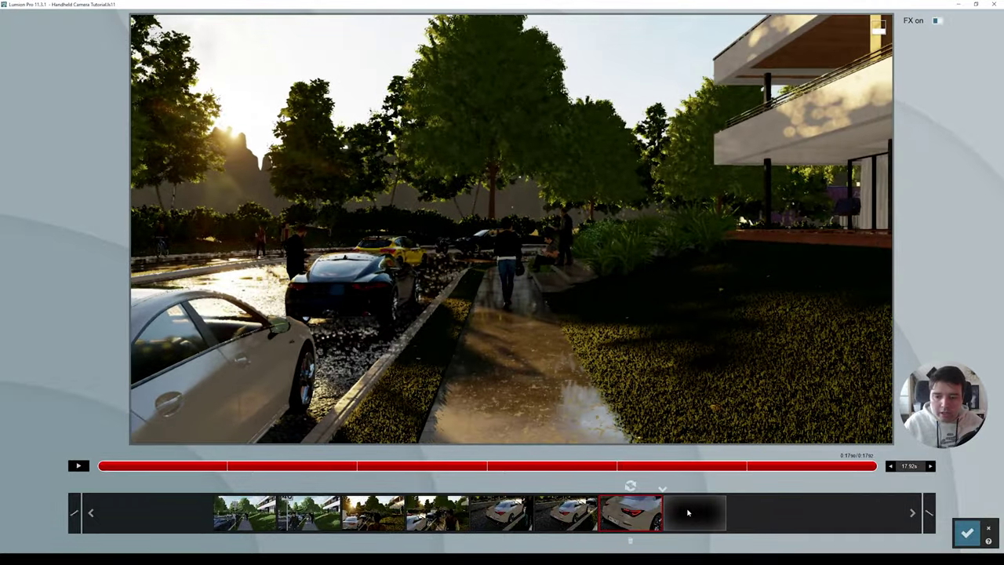
click(694, 512)
key(w)
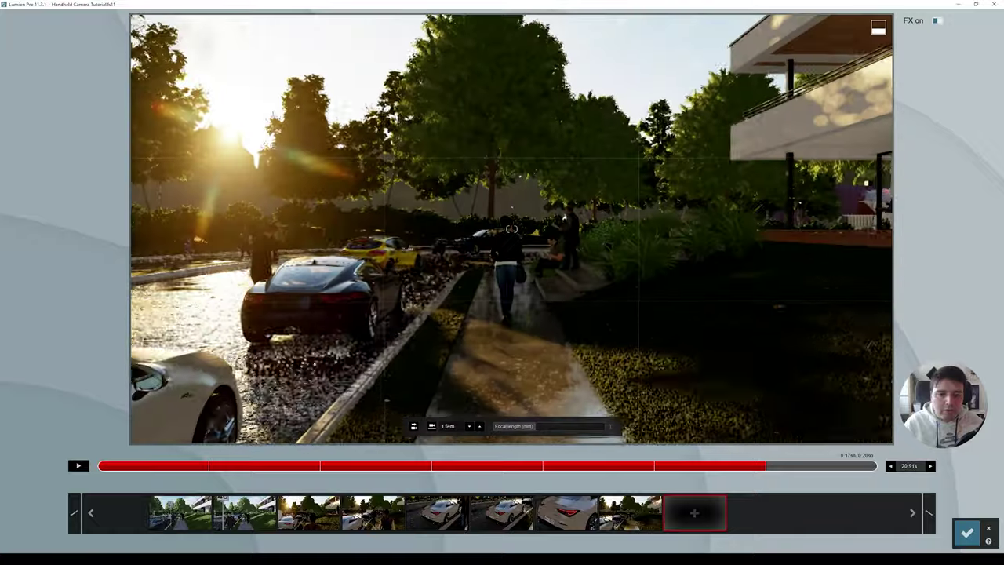
click(694, 512)
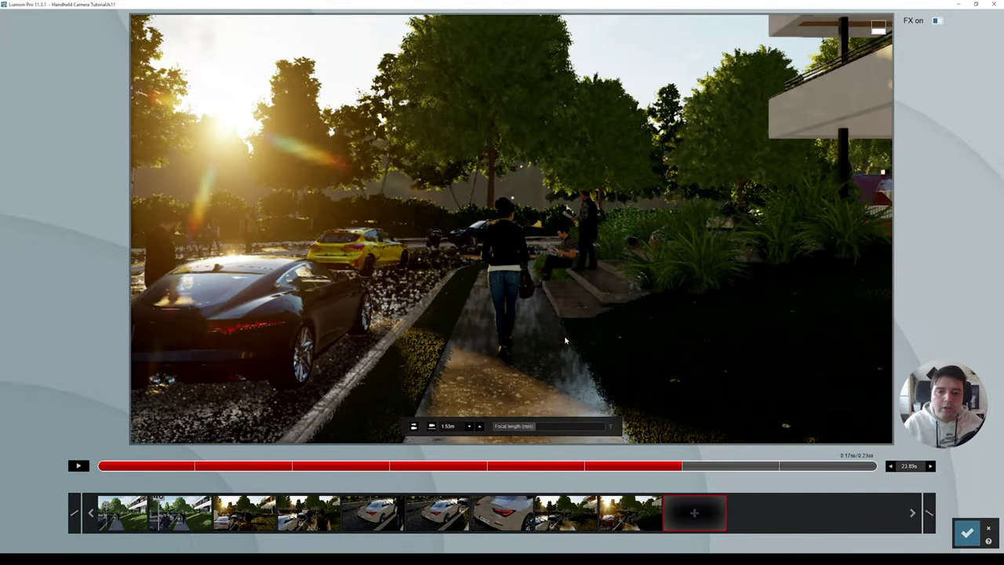
- Walk further along the sidewalk behind the woman in the black jacket and add a tenth keyframe
right_drag(565, 340, 510, 228)
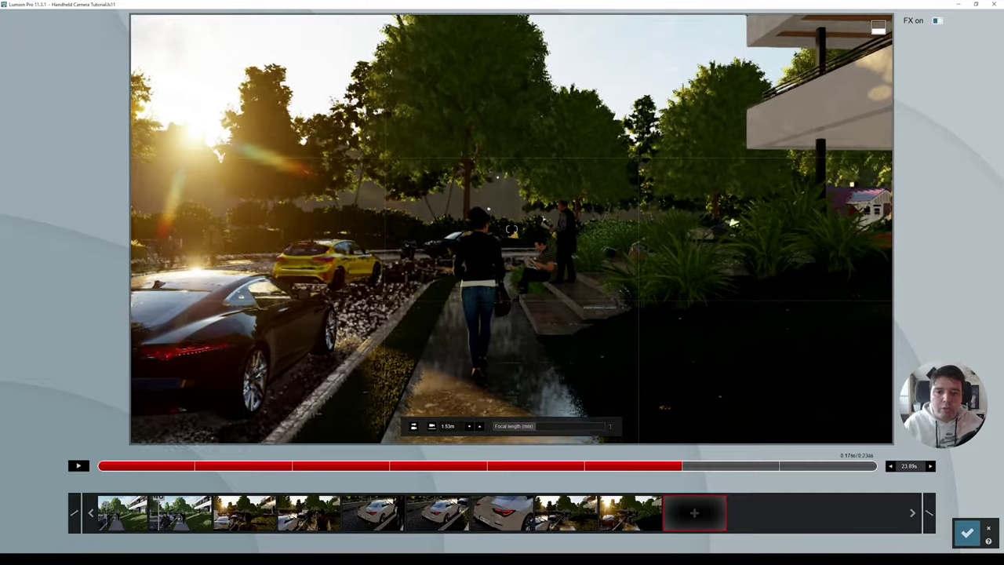
key(w)
right_drag(511, 229, 563, 227)
click(694, 512)
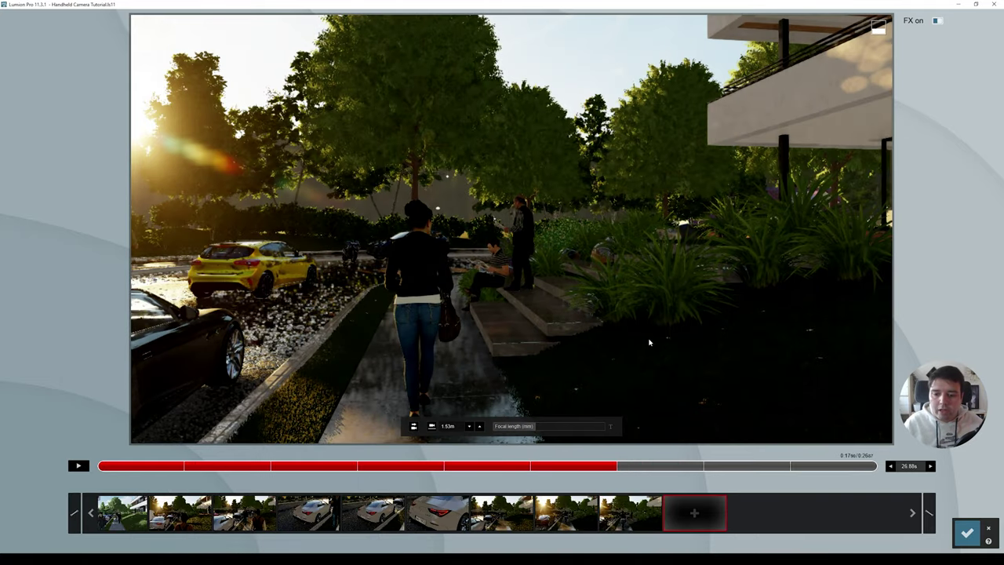
- Turn the camera right towards the house facade and add two keyframes there, panning slightly further right for the second
right_drag(511, 228, 511, 228)
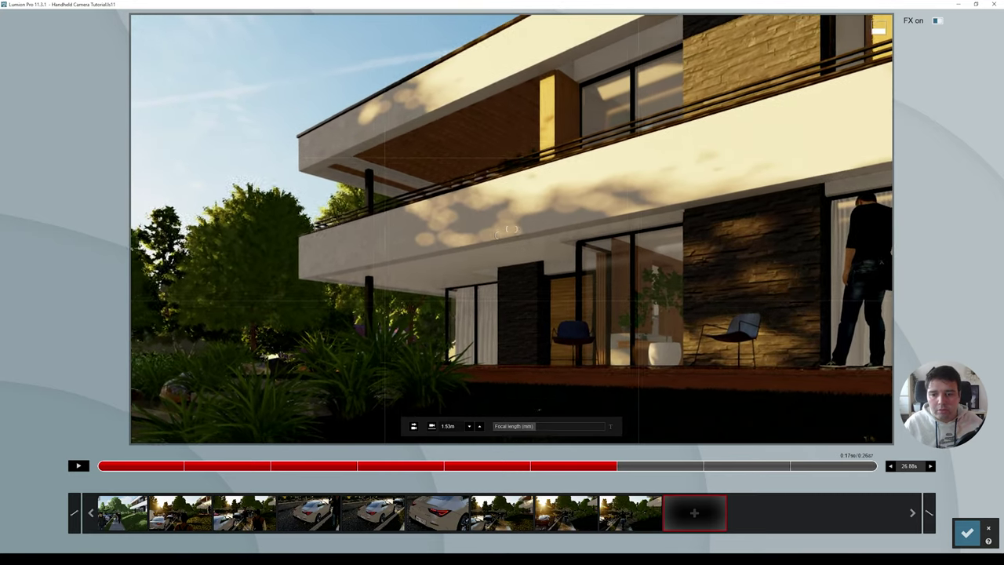
click(694, 512)
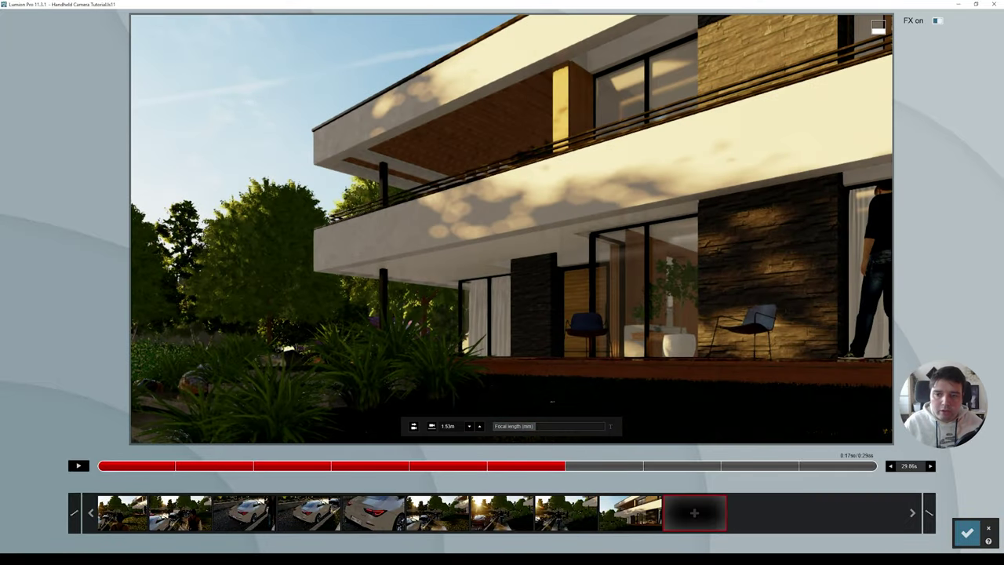
key(w)
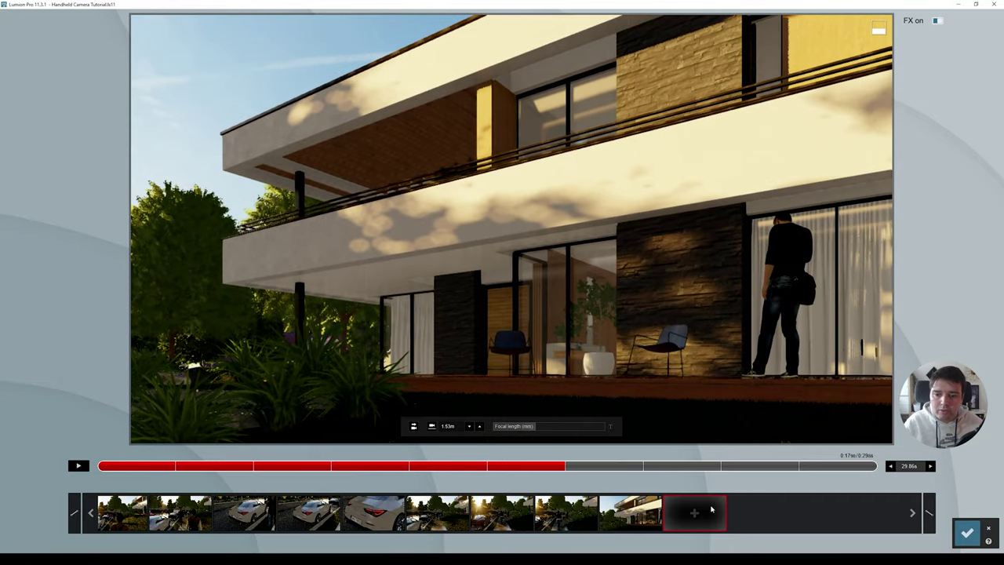
click(711, 510)
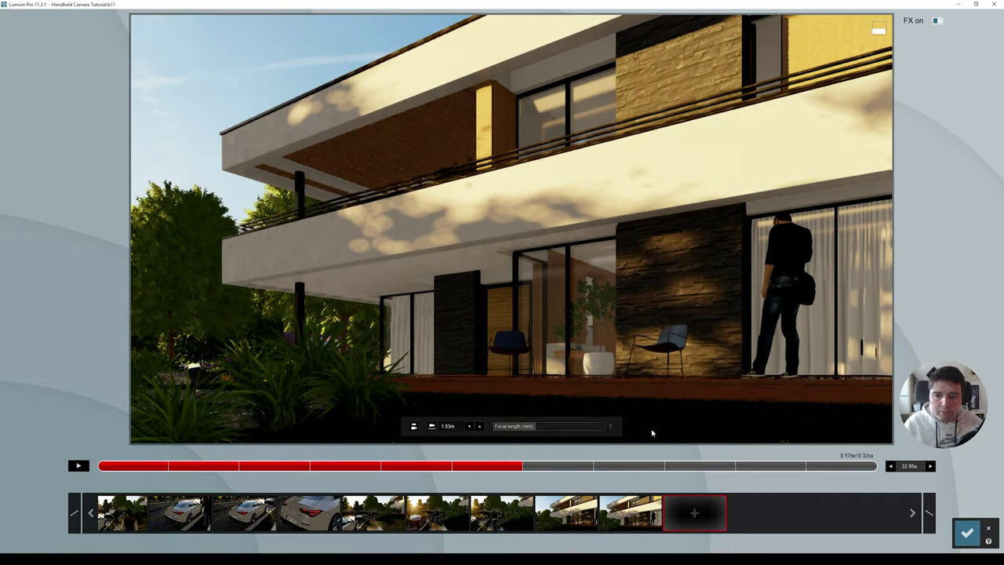
- Select the taillight close-up keyframe and preview the extended camera path from its start
click(309, 512)
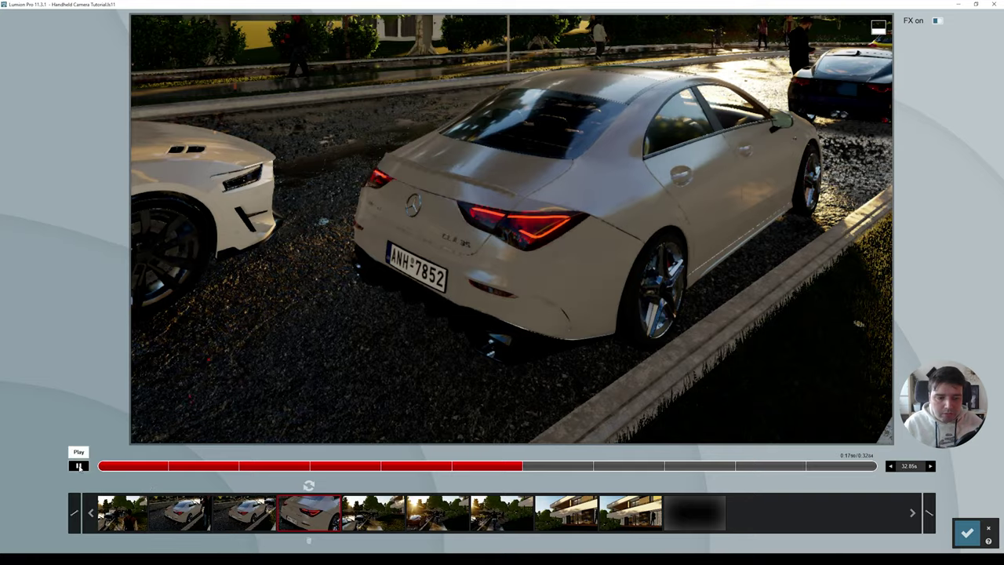
click(78, 466)
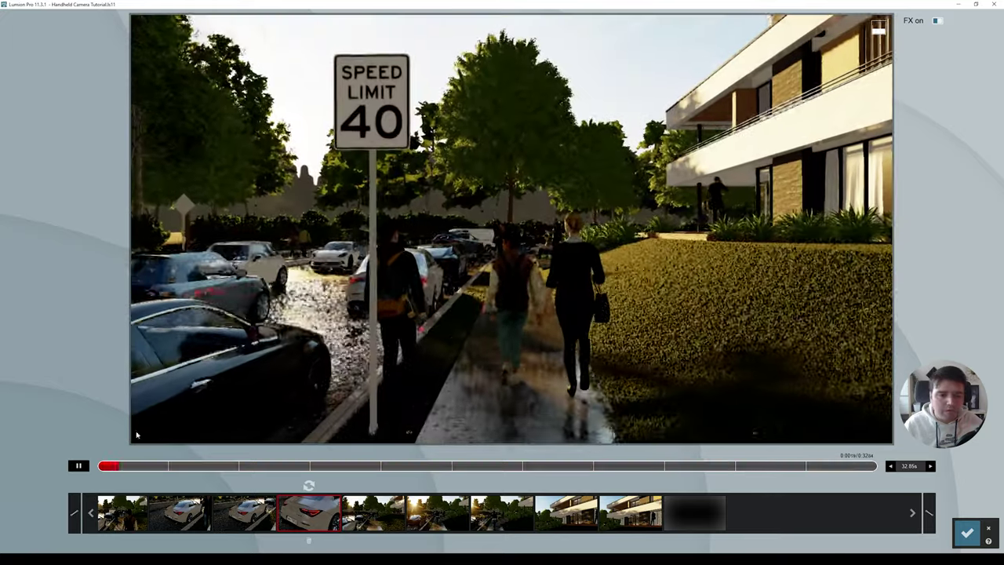
click(78, 465)
- Starting from the last house keyframe, turn left to the sidewalk for a thirteenth keyframe and on towards the sun for a fourteenth
click(632, 514)
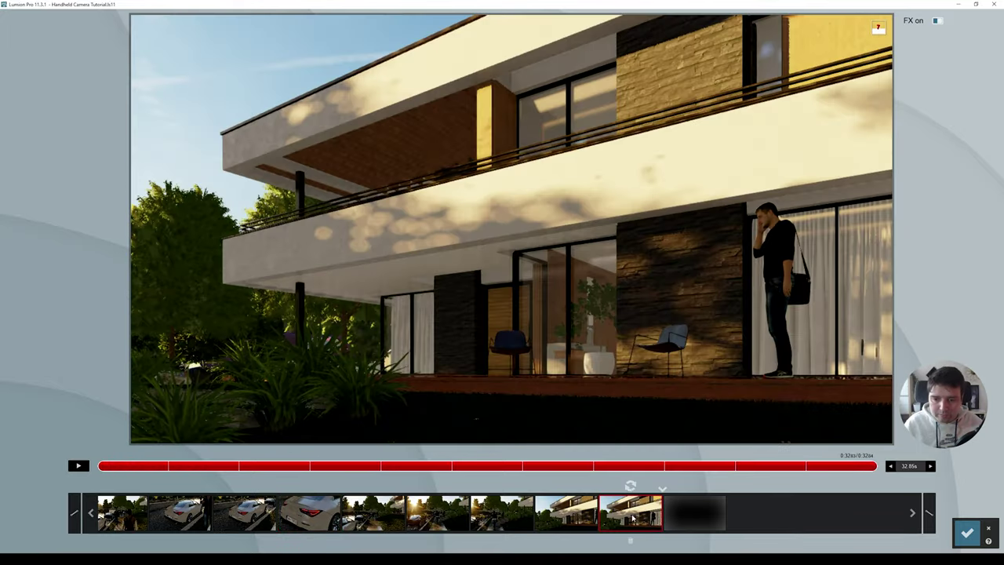
mouse_move(655, 439)
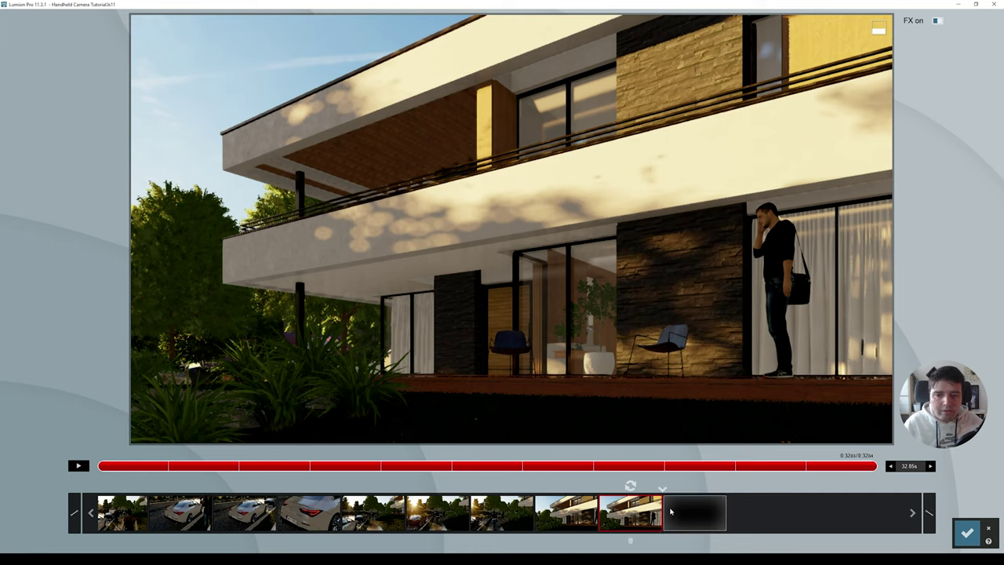
click(695, 512)
mouse_move(512, 229)
right_down()
mouse_move(416, 229)
mouse_move(494, 229)
right_up()
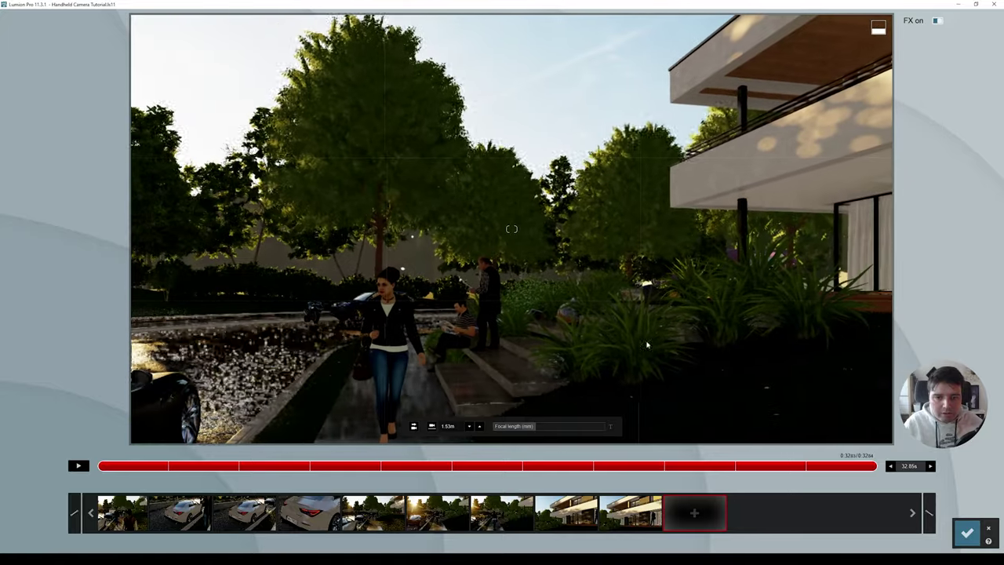
click(694, 513)
right_drag(658, 311, 518, 310)
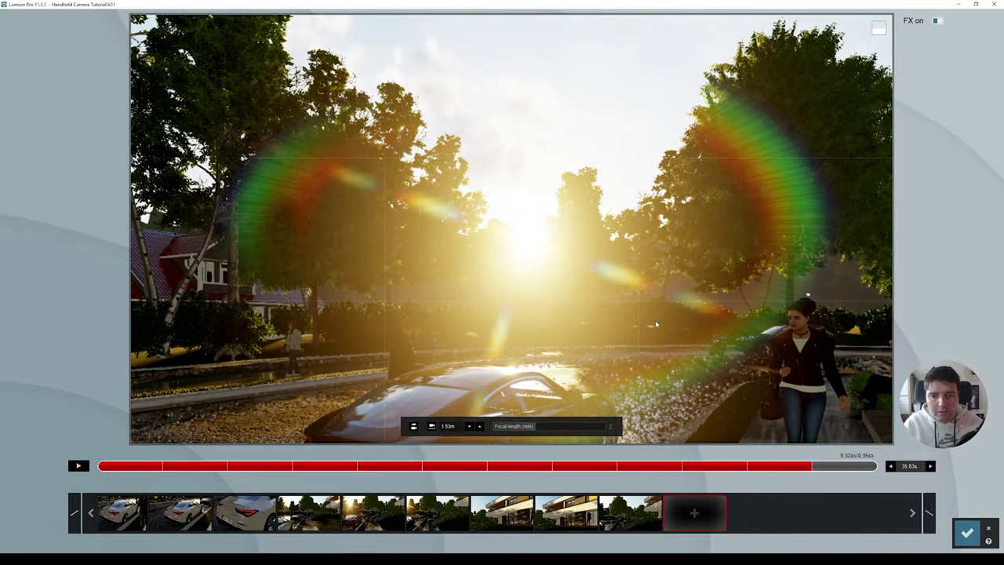
click(695, 513)
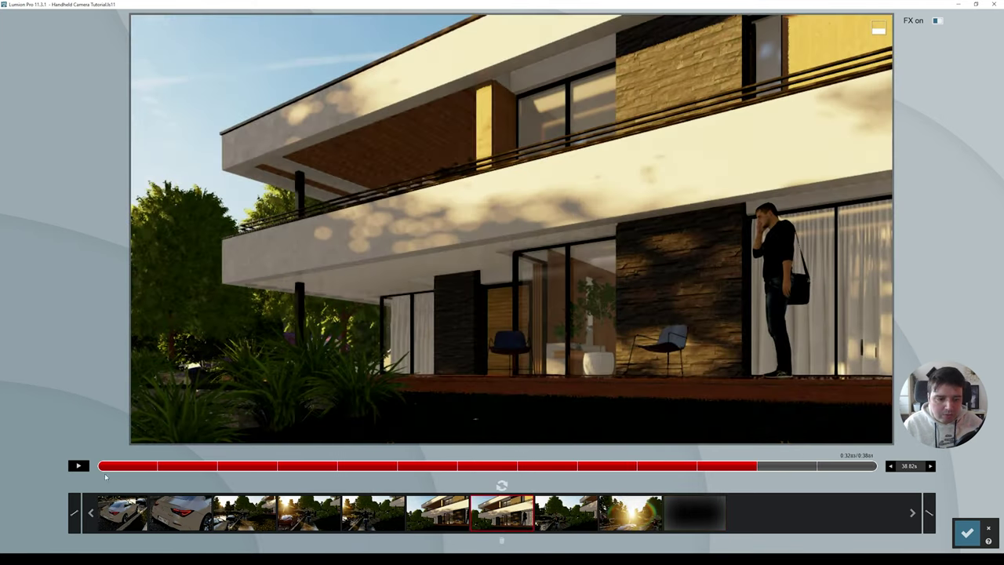
- Preview the path and add two more keyframes at the last sun-facing view to hold the camera there
click(91, 466)
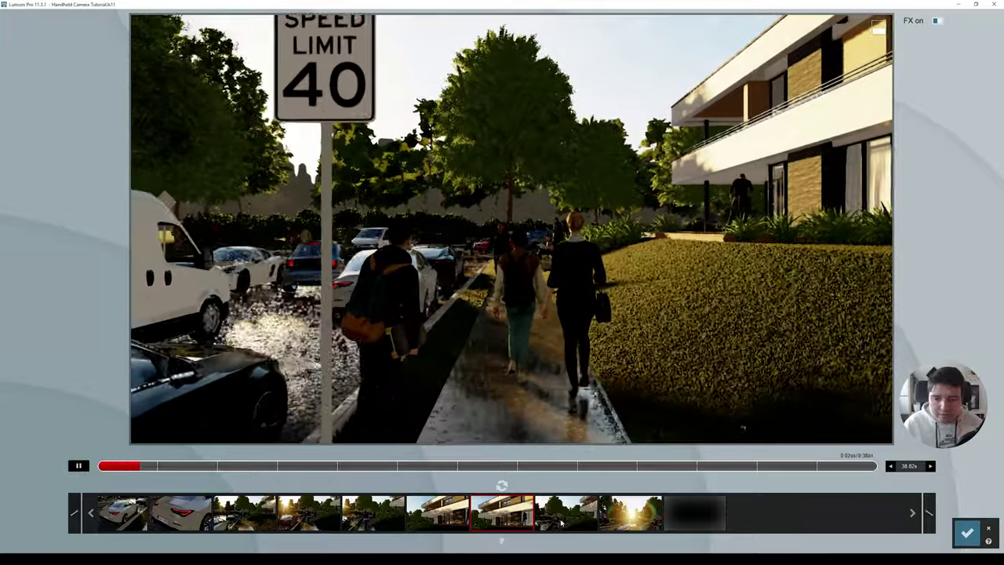
key(space)
click(623, 514)
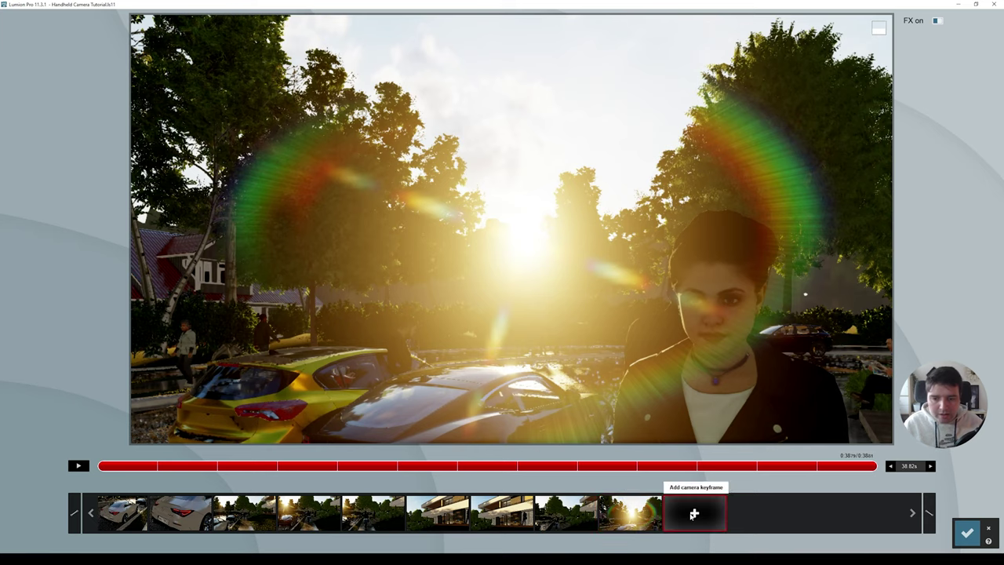
click(694, 512)
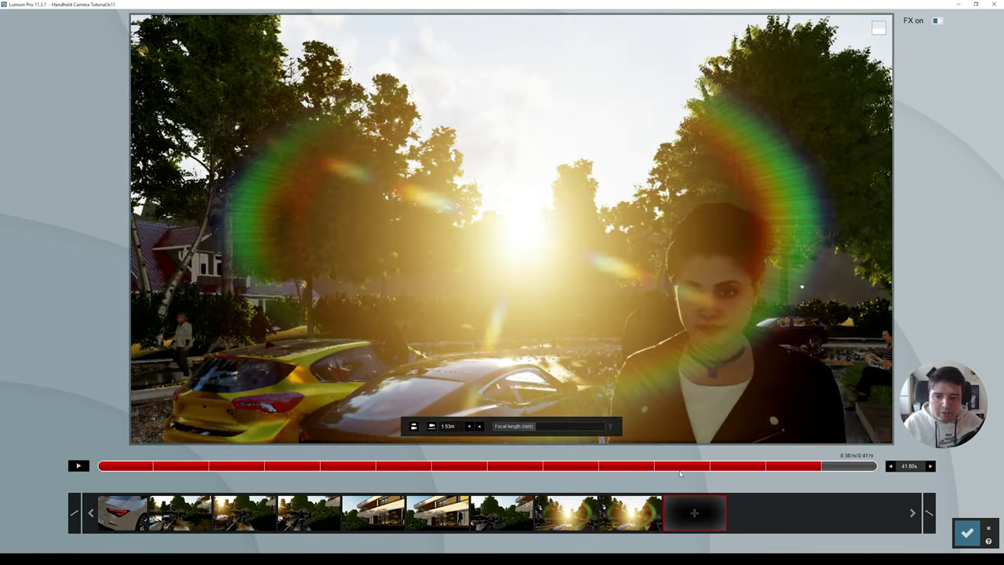
click(694, 512)
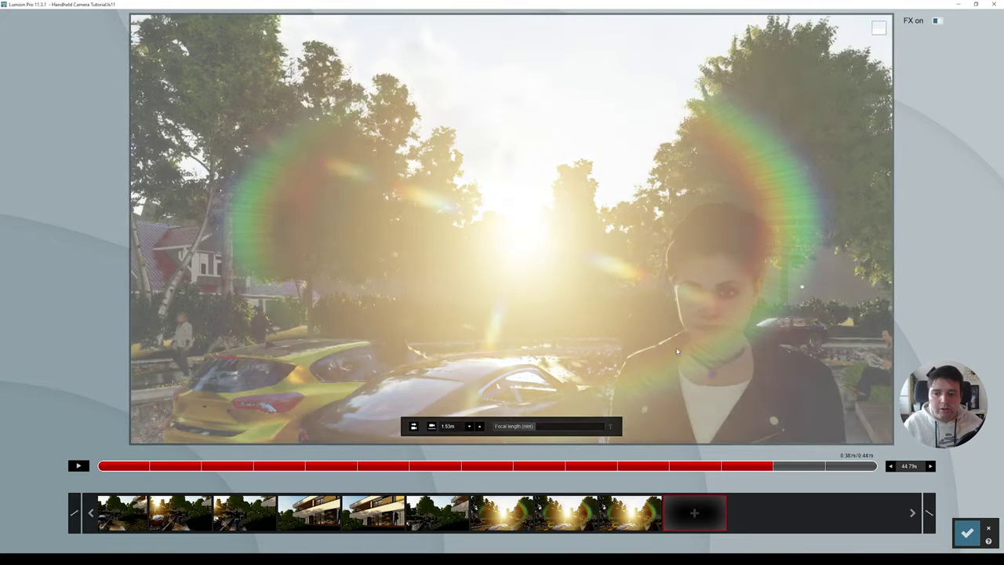
- Preview the path around the sun-facing keyframes, delete one of the repeated ones and save the camera path
click(438, 502)
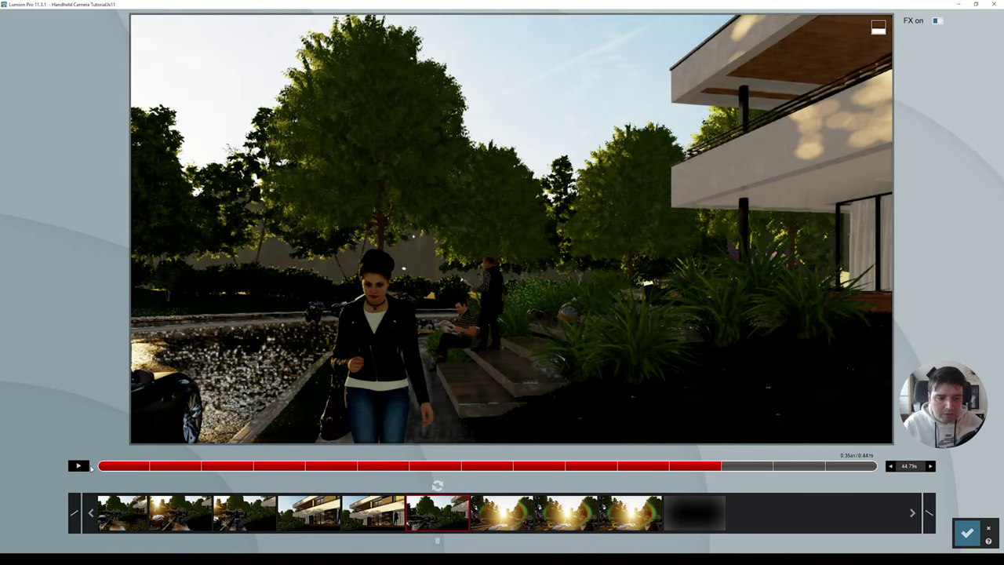
click(79, 465)
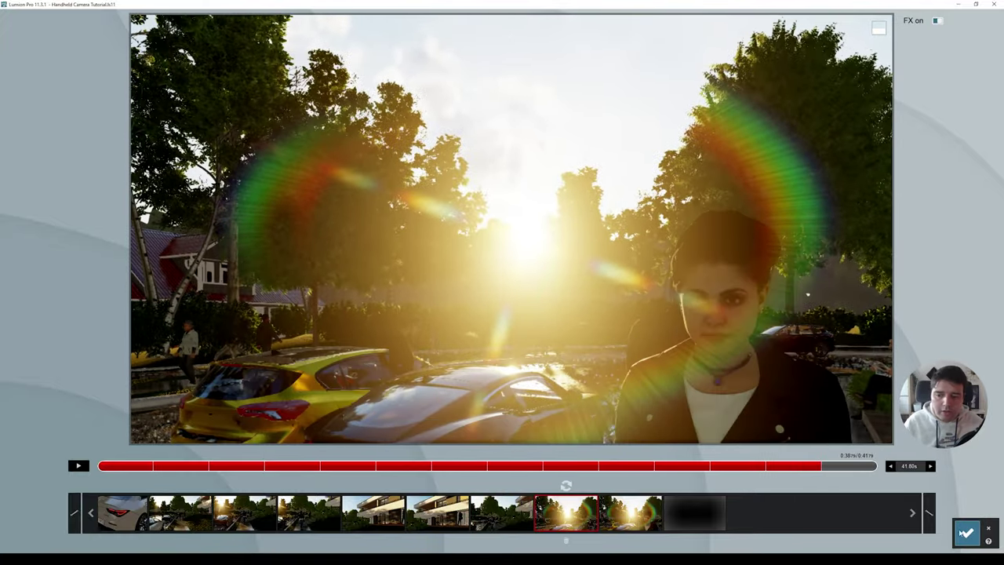
click(963, 533)
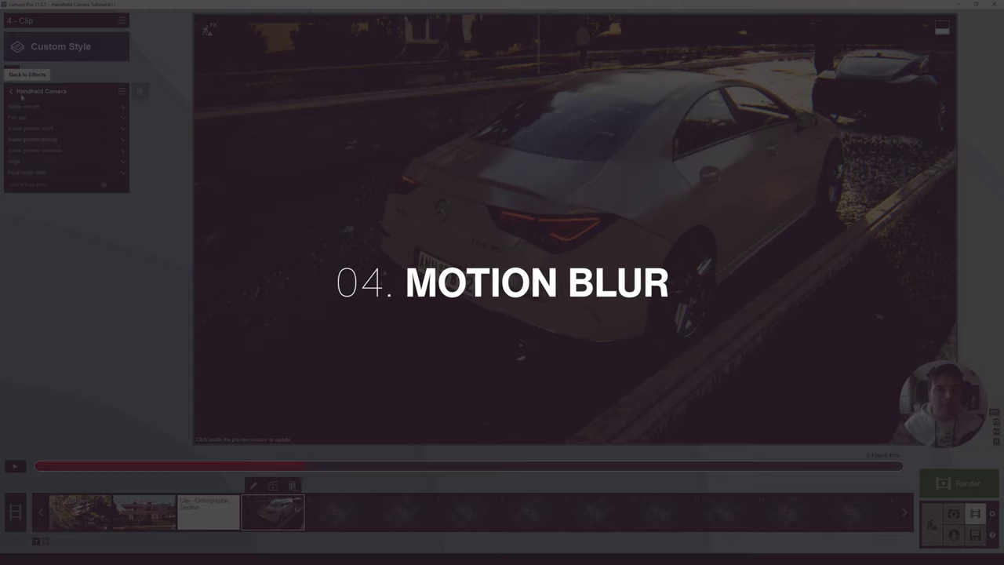
- Add a Motion Blur camera effect to the fourth clip and set its amount to 1.4
click(13, 92)
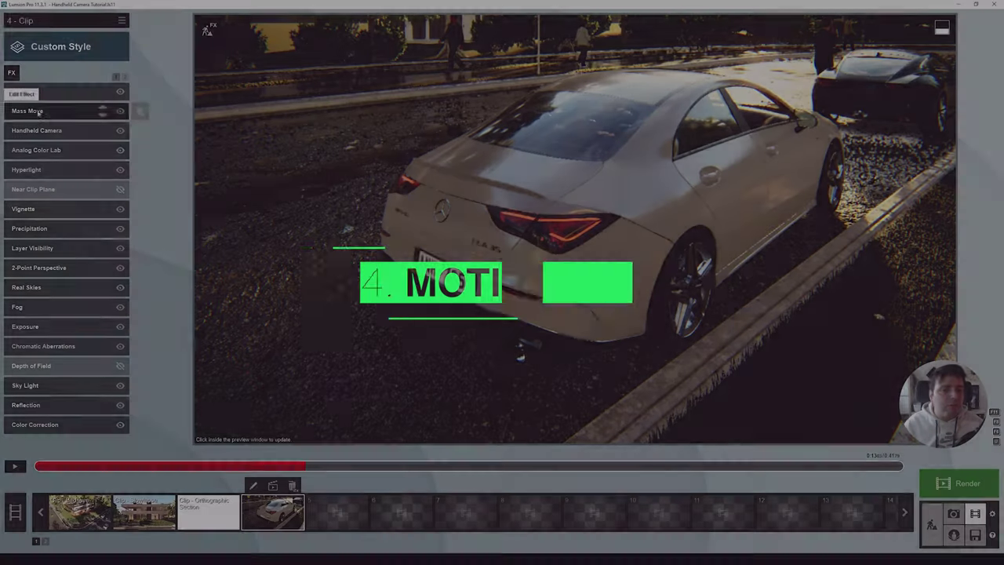
click(15, 74)
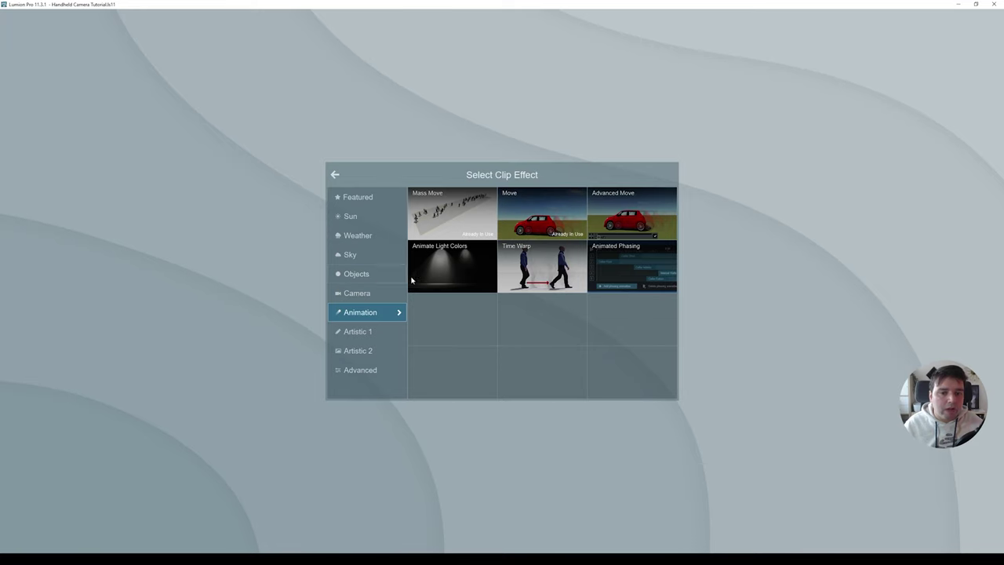
click(377, 298)
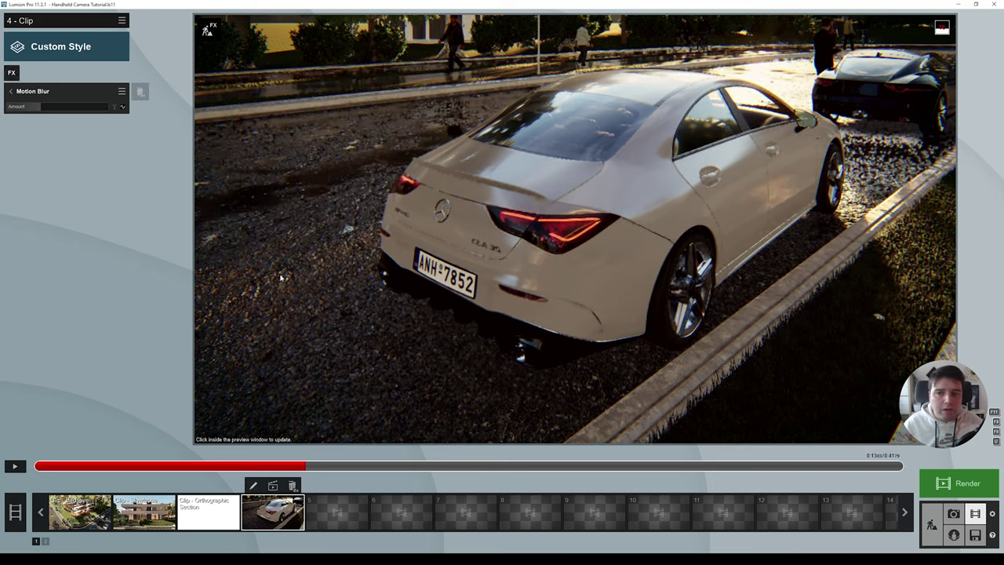
click(51, 108)
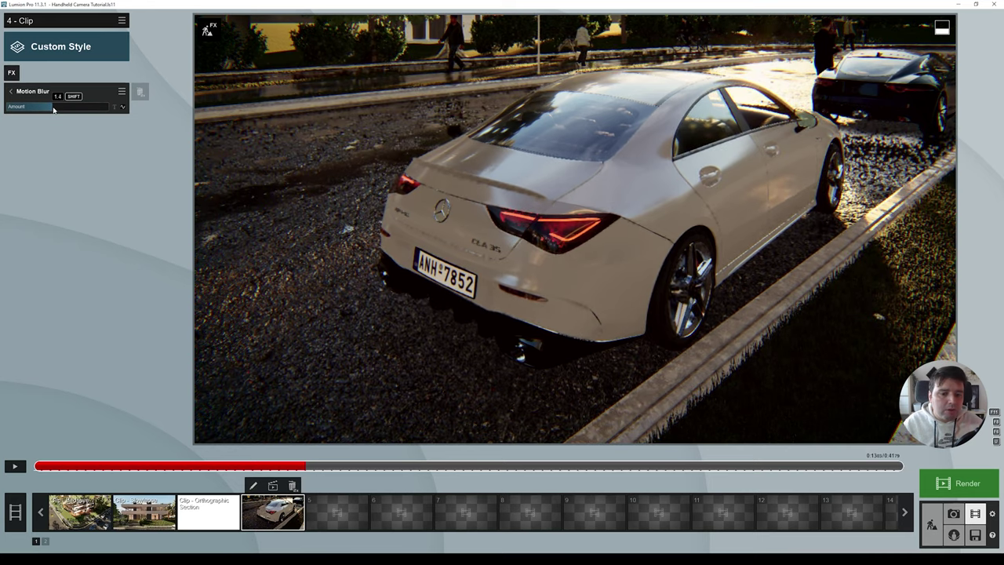
- Compare the frame at about 10 s with and without blur, and set the Motion Blur amount to 1.2
drag(235, 464, 262, 457)
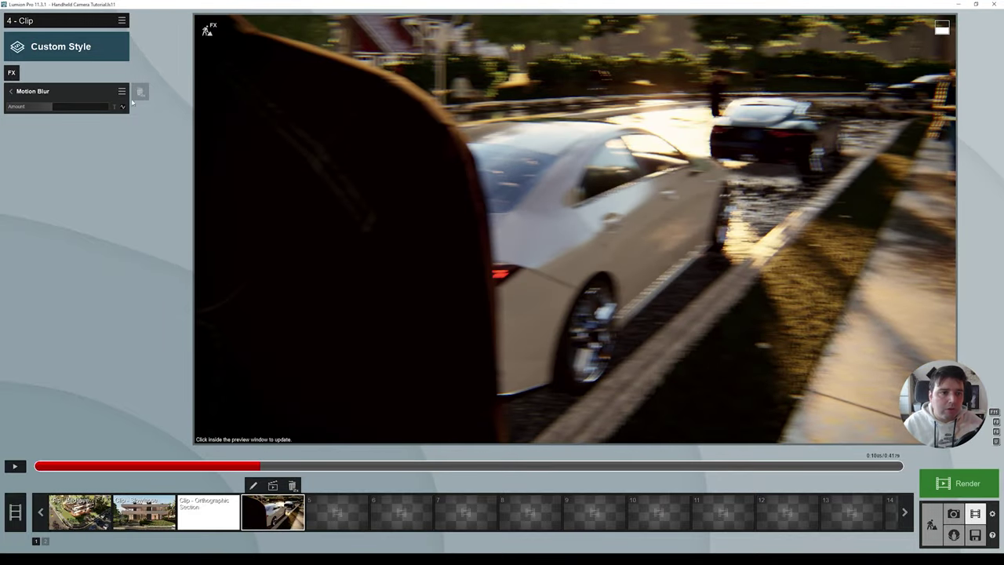
drag(55, 106, 2, 119)
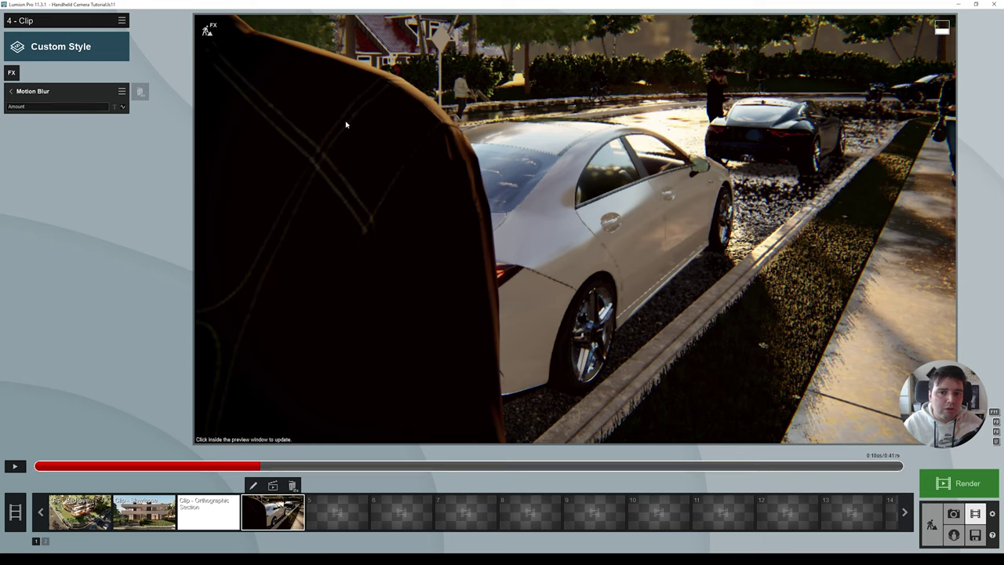
click(55, 107)
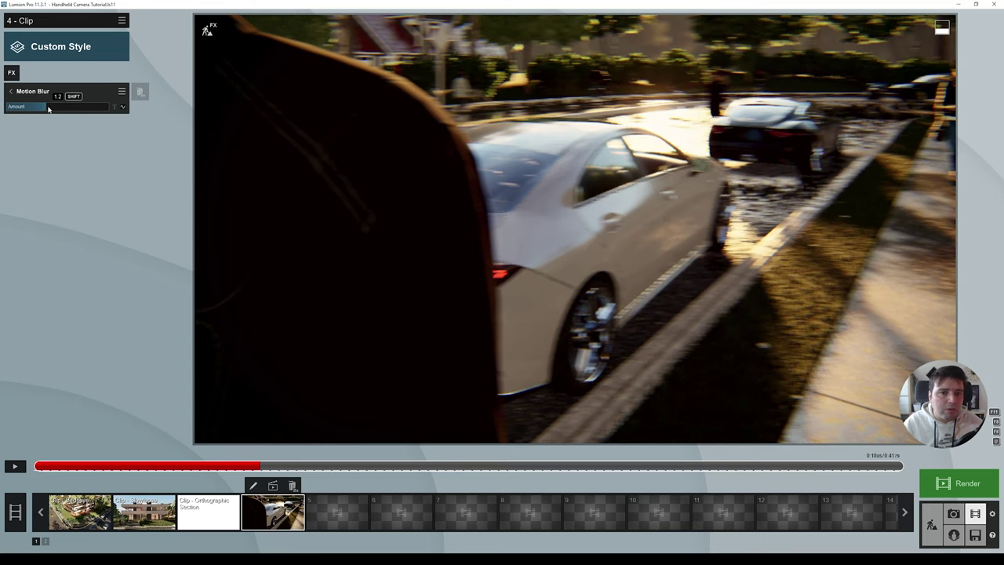
drag(53, 109, 48, 111)
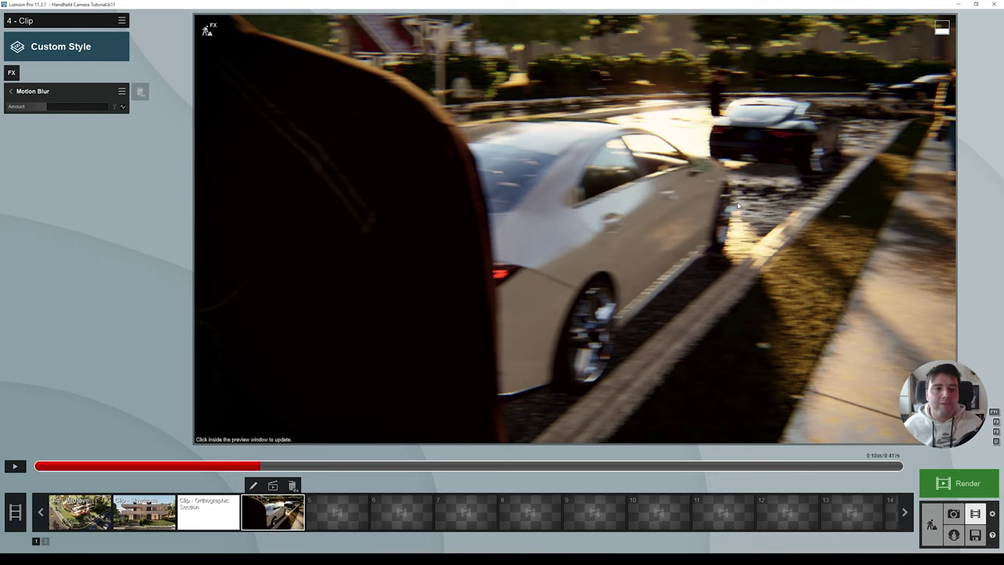
- Set the Handheld Camera effect's shake strength to 0.5 and play the walking part from about 2 s
click(10, 91)
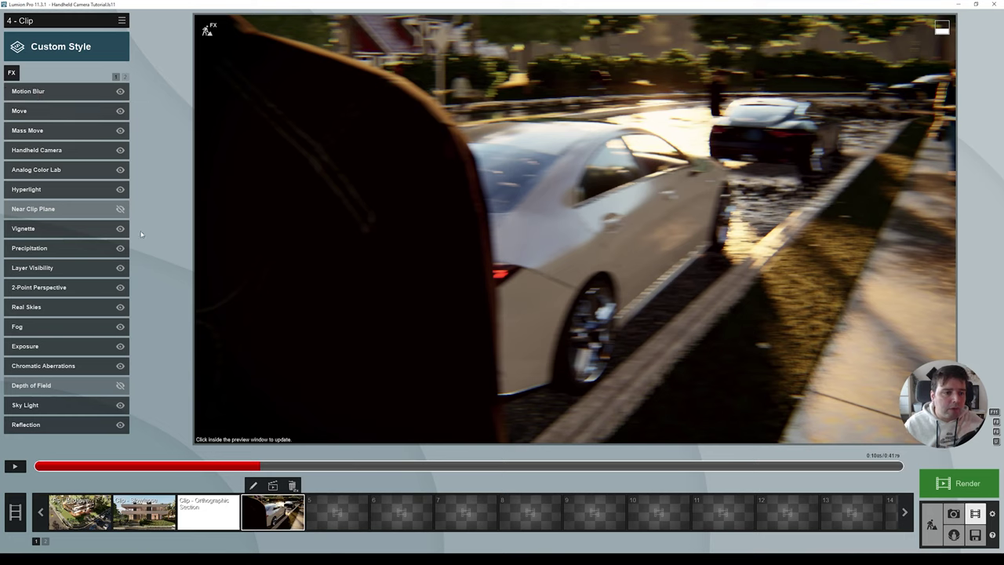
click(69, 150)
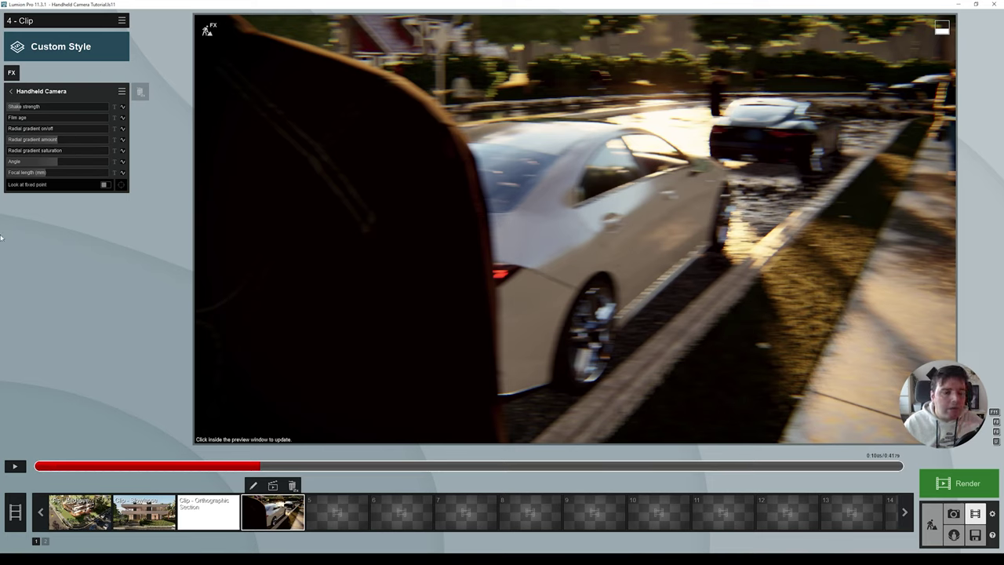
click(58, 467)
drag(58, 466, 79, 468)
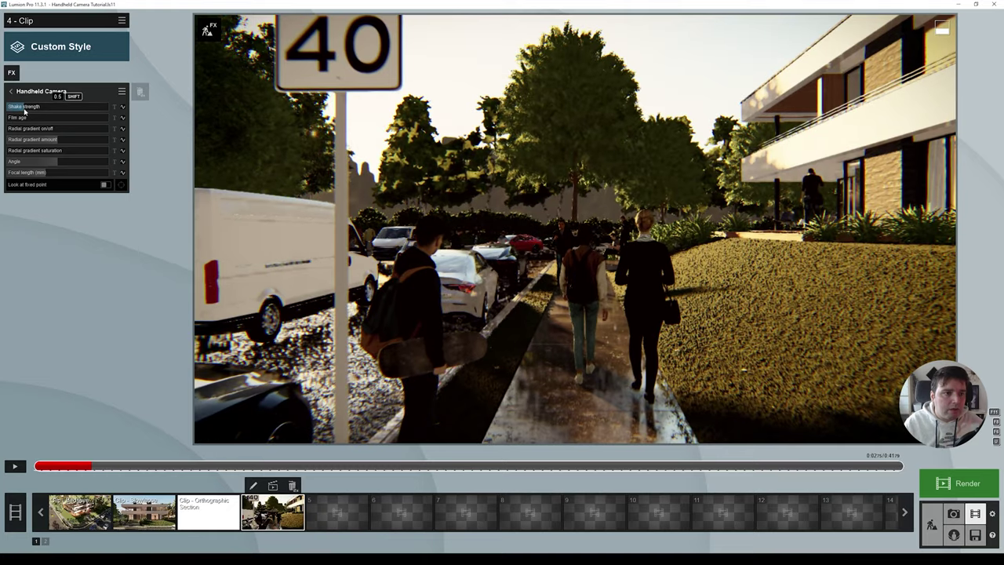
click(11, 466)
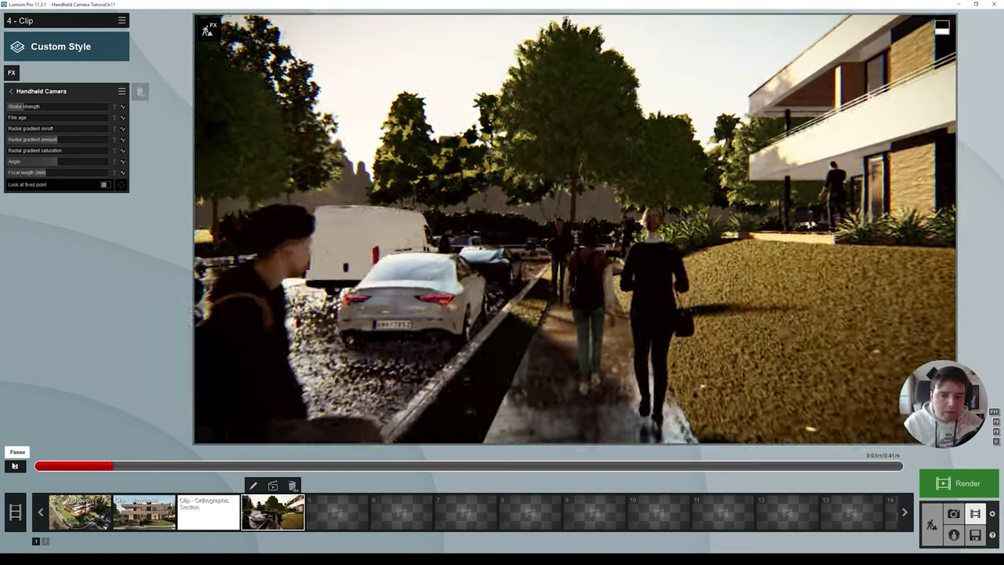
- Keyframe the shake strength down to 0.4 at about 12 s and add a focal length keyframe at about 13 s
mouse_move(28, 110)
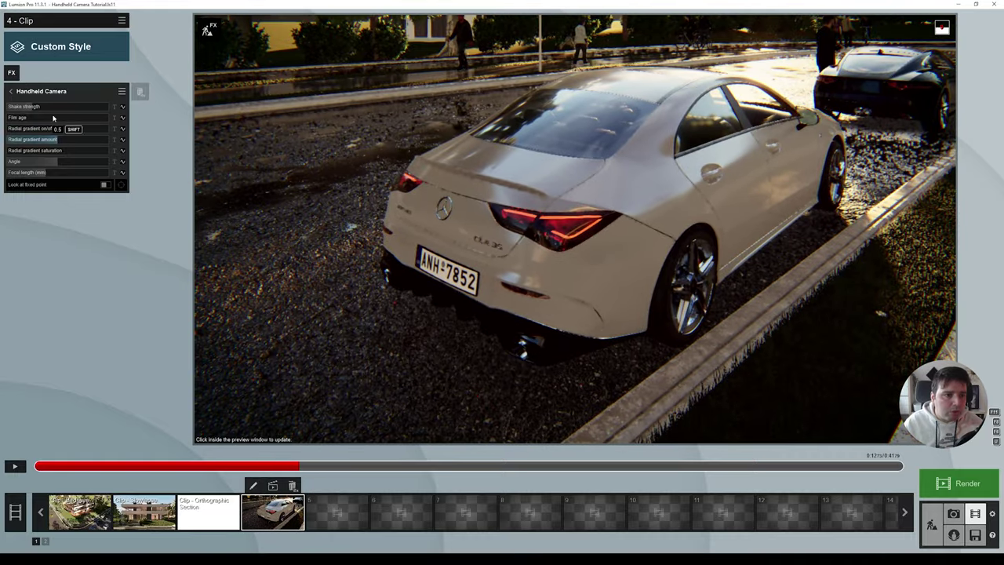
click(289, 467)
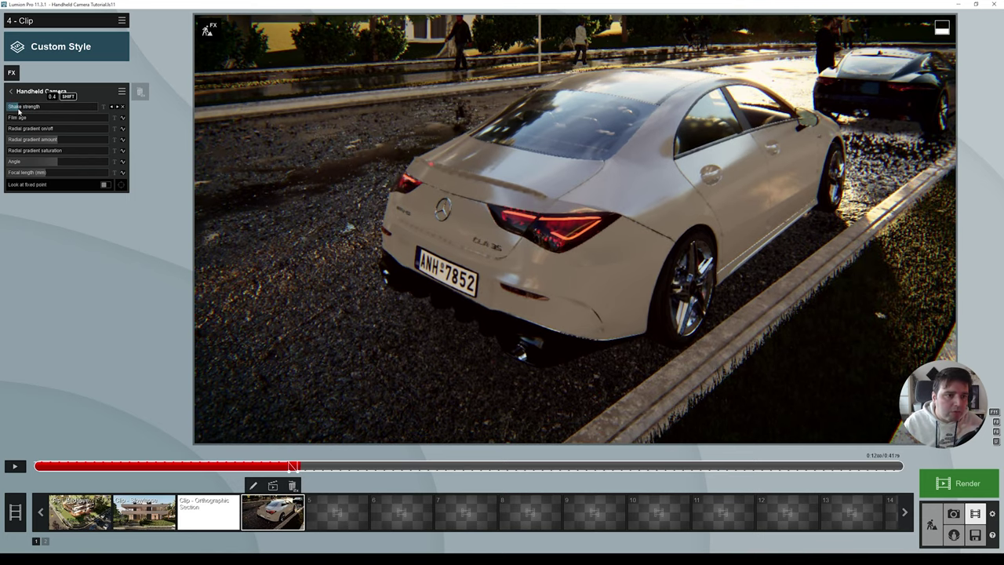
mouse_move(298, 468)
mouse_down()
mouse_move(454, 469)
mouse_move(307, 468)
mouse_move(316, 471)
mouse_up()
mouse_move(45, 178)
click(123, 172)
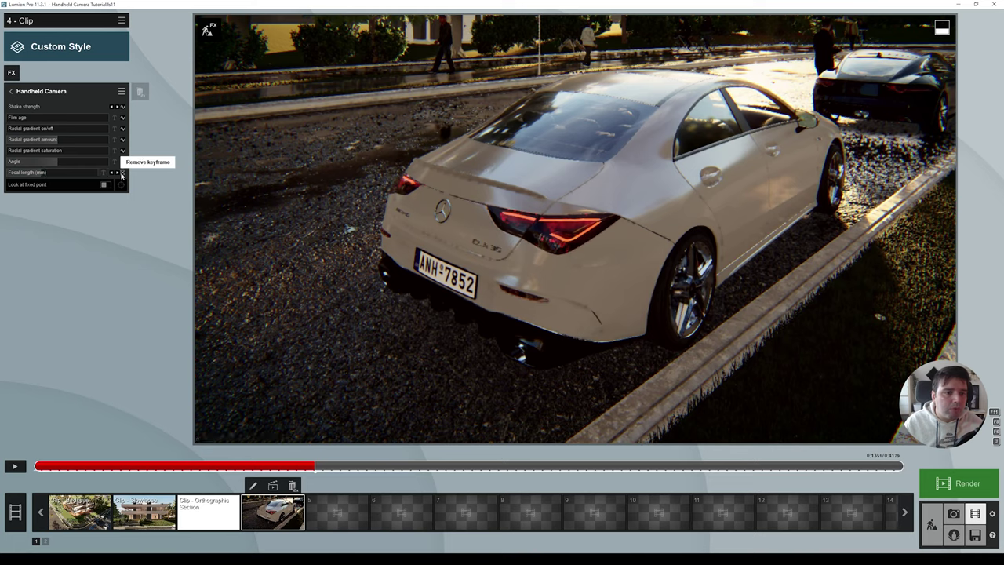
- Add a second focal length keyframe at about 14 s to zoom onto the taillight, using the iPhone's 65 mm tele lens specification as reference
drag(316, 470, 342, 468)
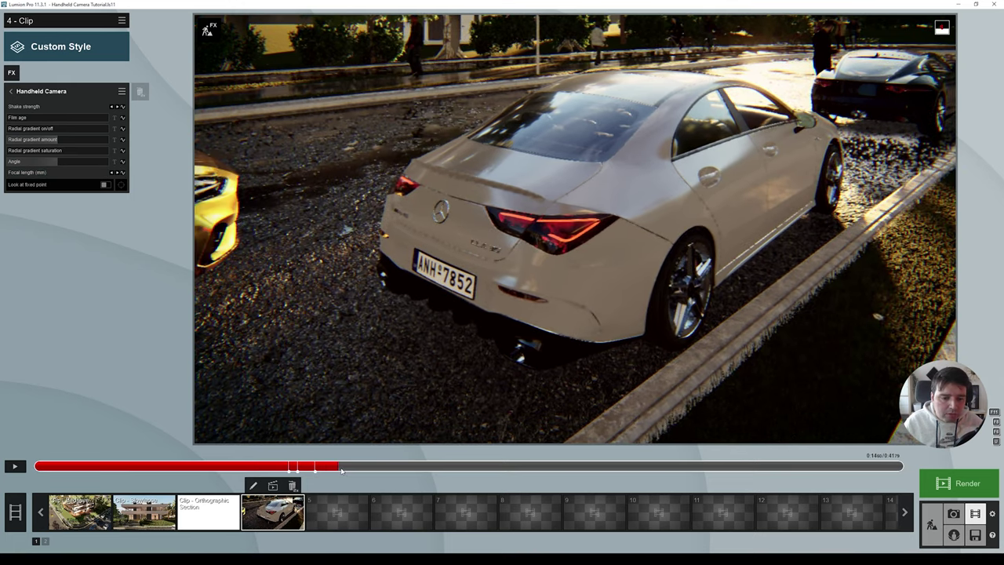
click(123, 173)
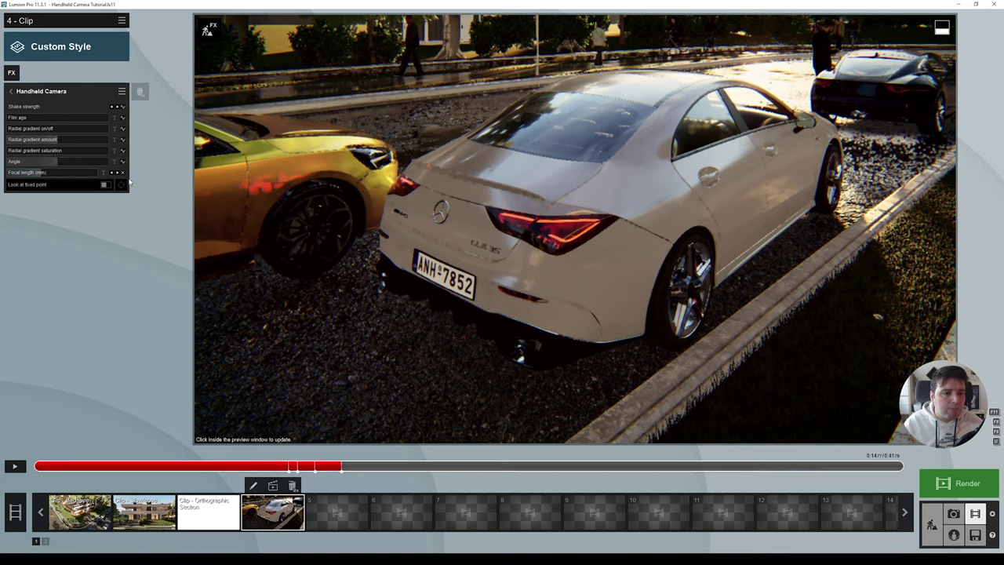
drag(99, 177, 61, 178)
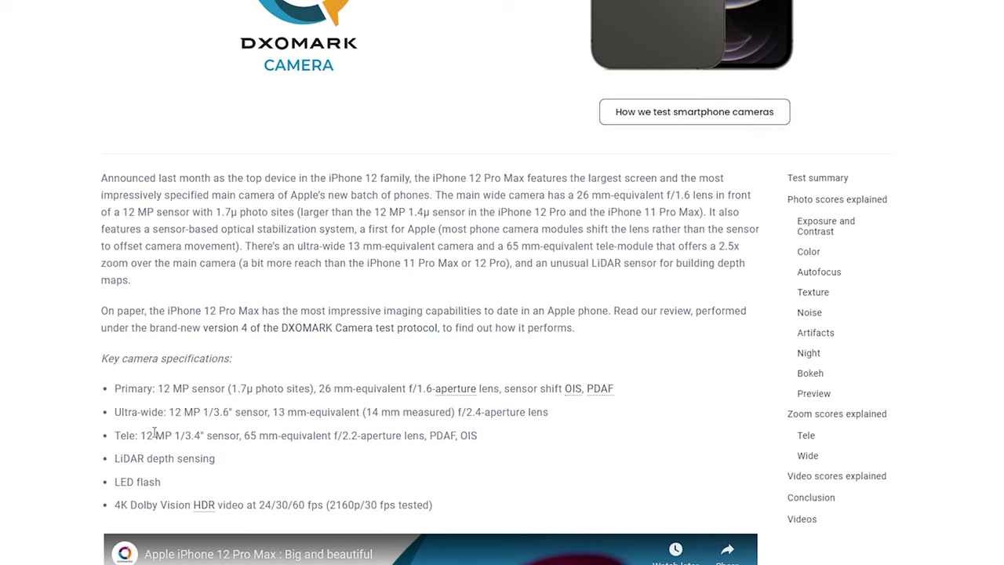
click(186, 284)
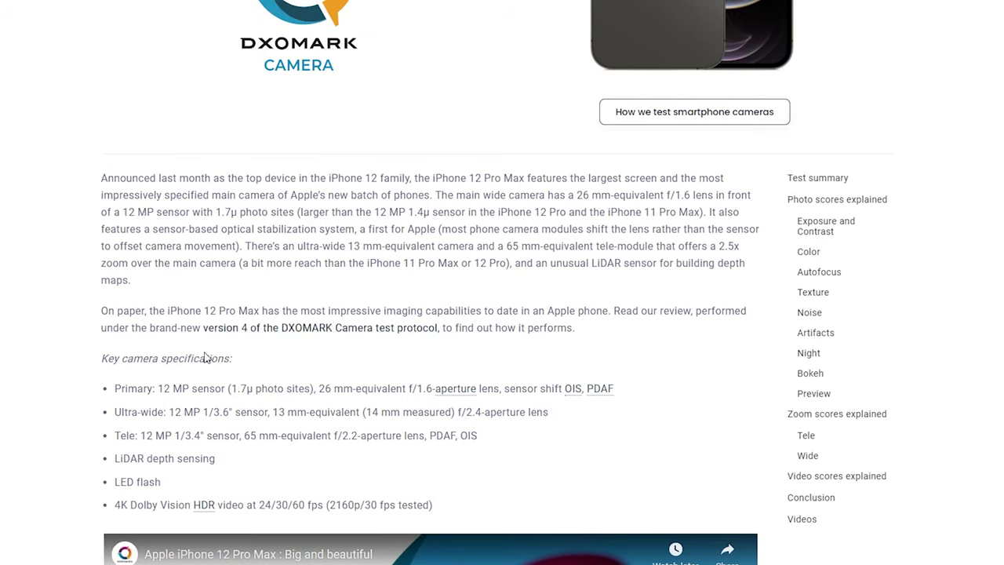
drag(113, 439, 315, 434)
click(352, 410)
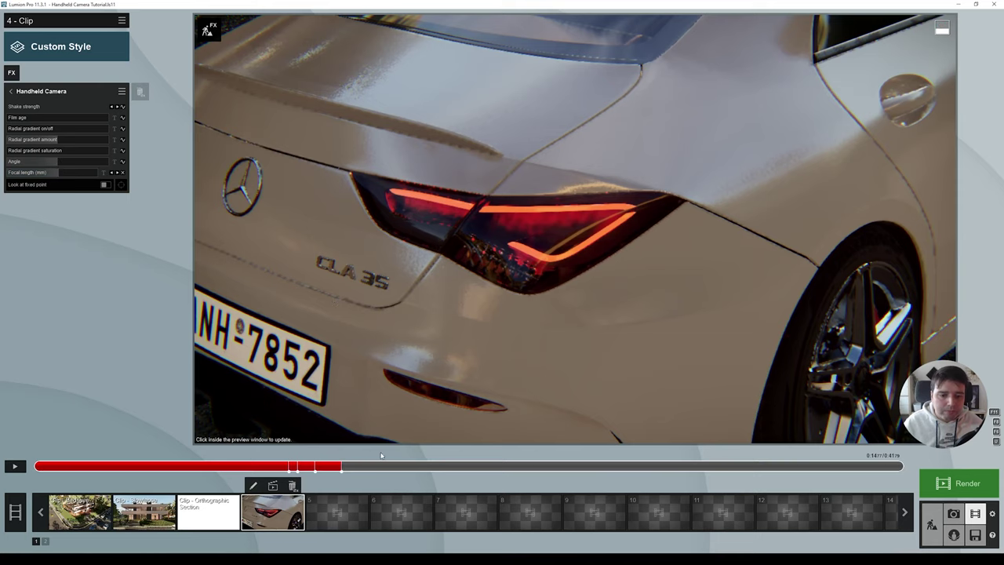
- Keyframe the shake strength at the zoom's start, raise it midway through the zoom and lower it again at the zoom's end
drag(314, 468, 316, 470)
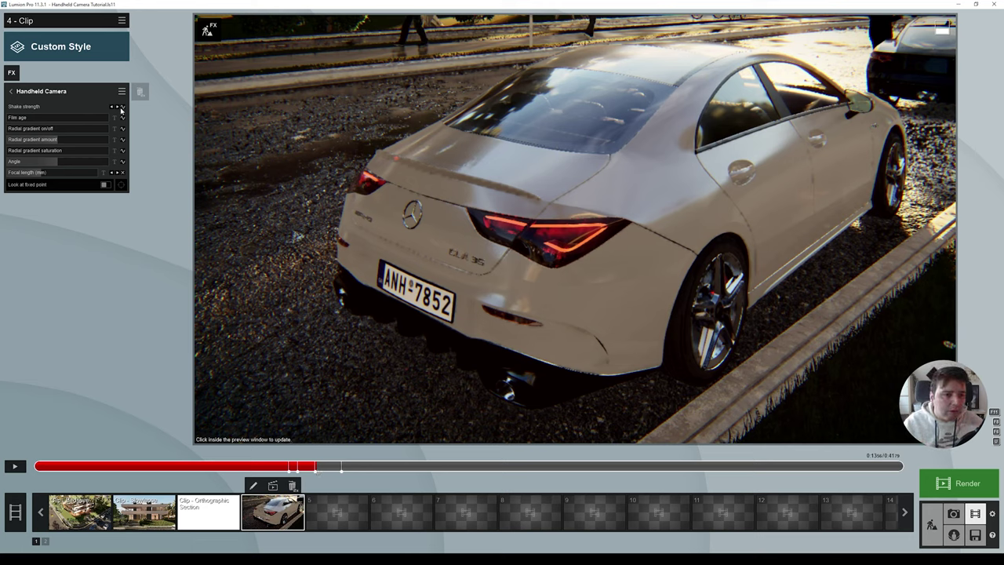
click(122, 109)
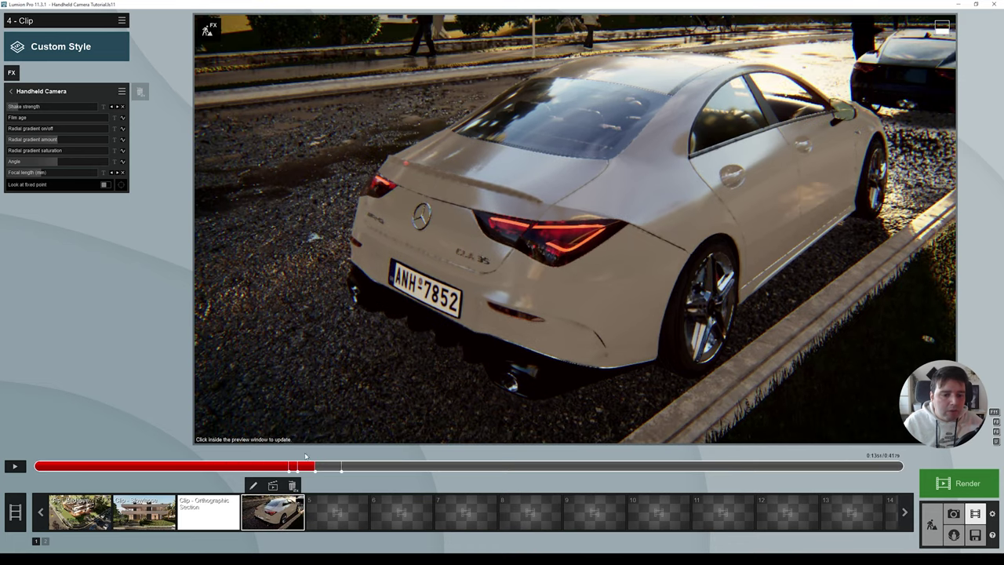
click(328, 471)
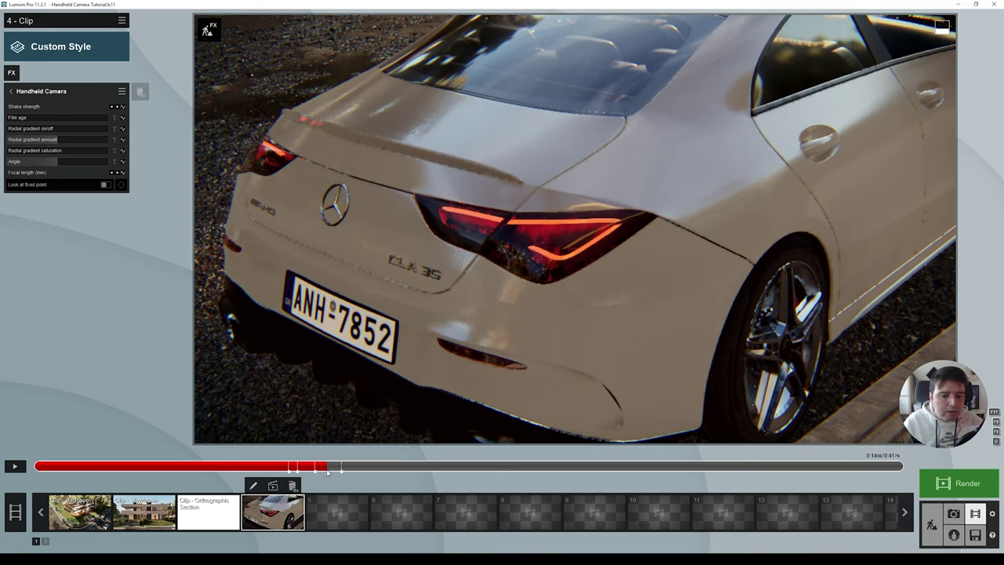
drag(78, 107, 57, 110)
drag(328, 471, 341, 471)
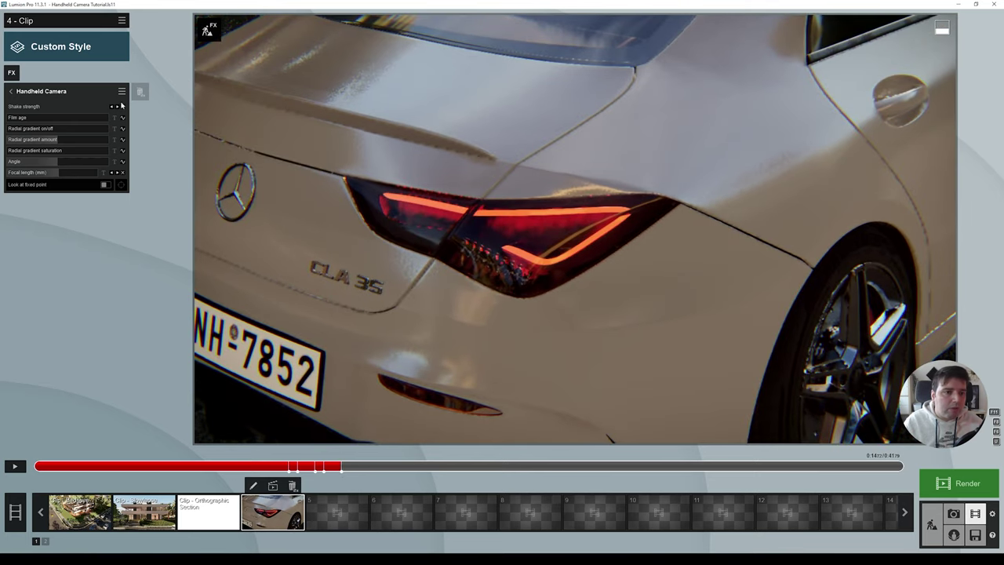
drag(55, 110, 38, 111)
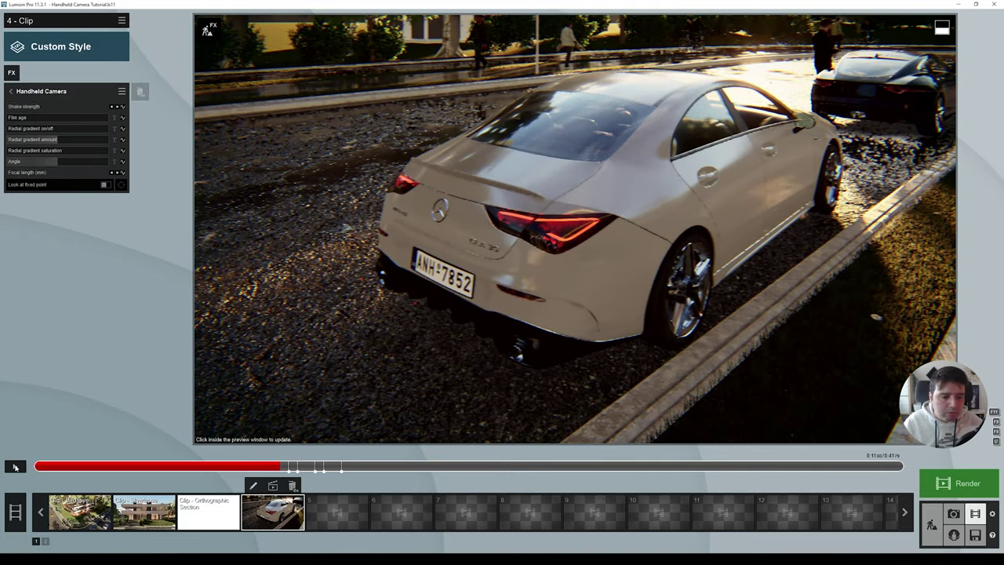
- Preview the taillight zoom and delete the shake strength and focal length keyframes at its end
click(15, 466)
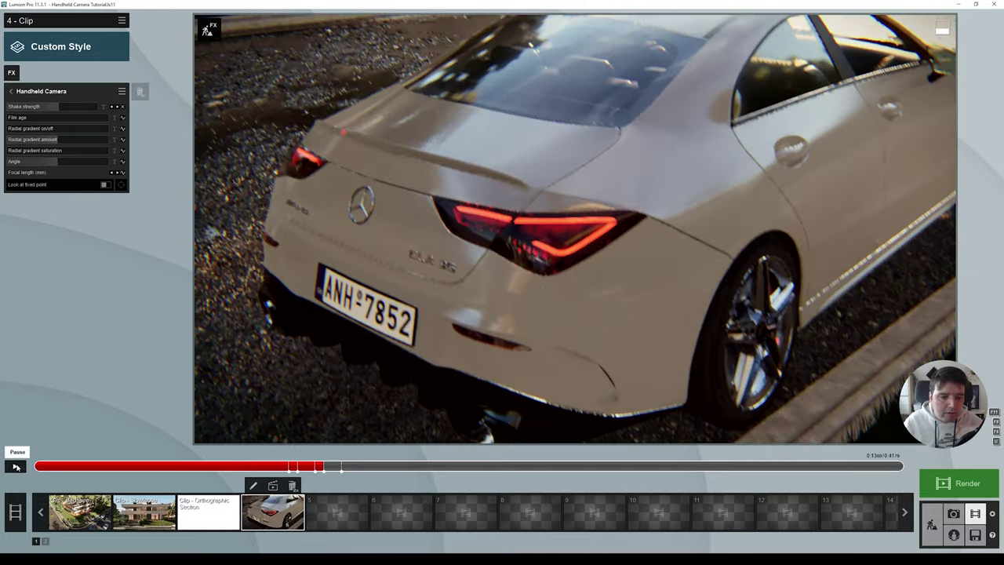
click(16, 466)
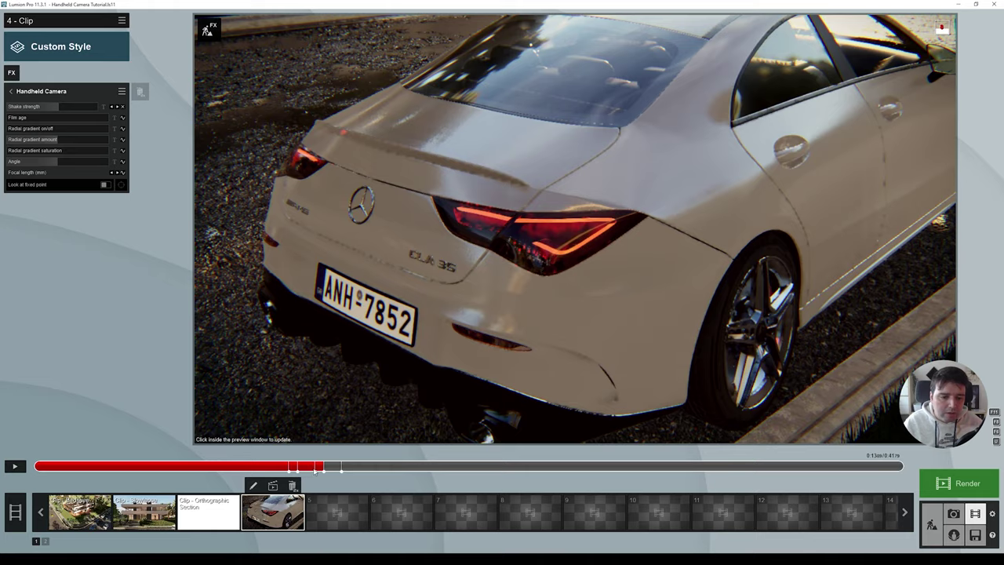
click(315, 467)
drag(314, 468, 341, 470)
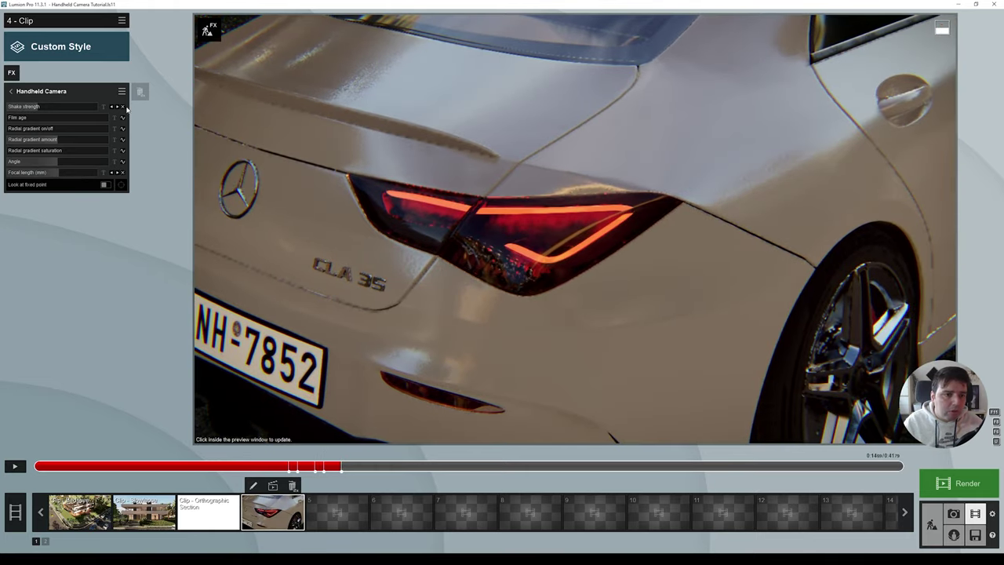
click(123, 107)
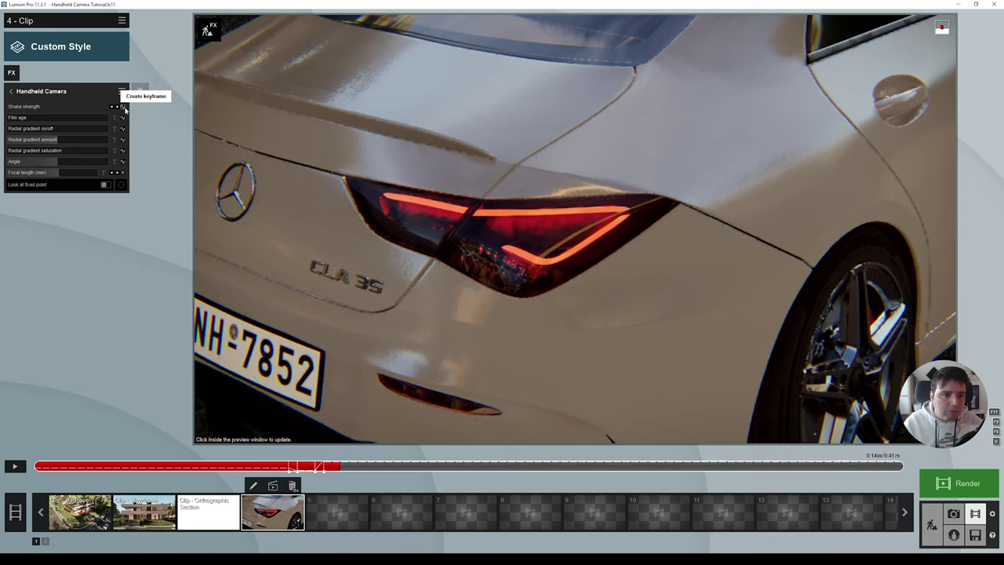
click(123, 172)
- Recreate the zoom's end slightly earlier with a longer focal length keyframe and a reduced shake strength keyframe
drag(335, 468, 332, 469)
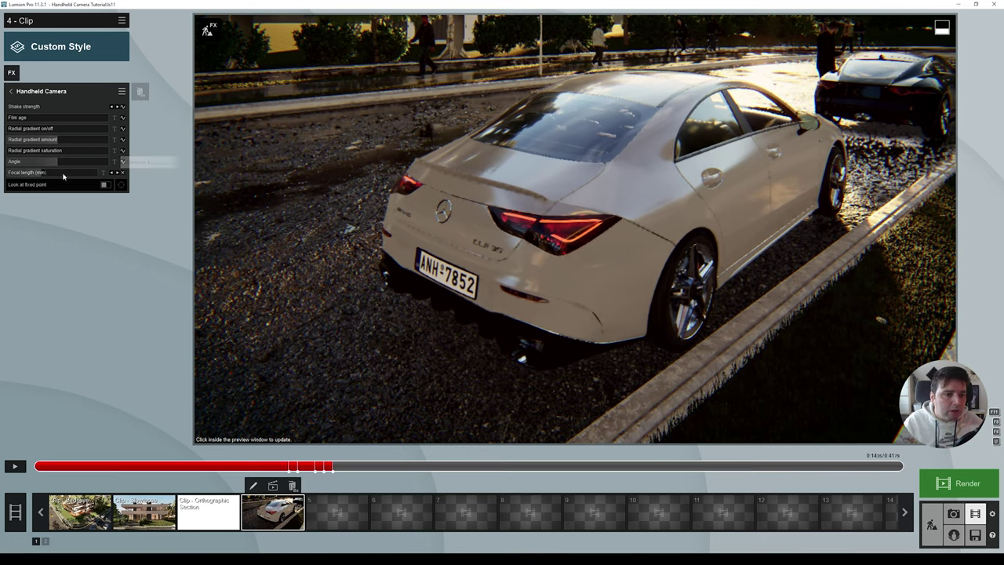
drag(43, 174, 58, 174)
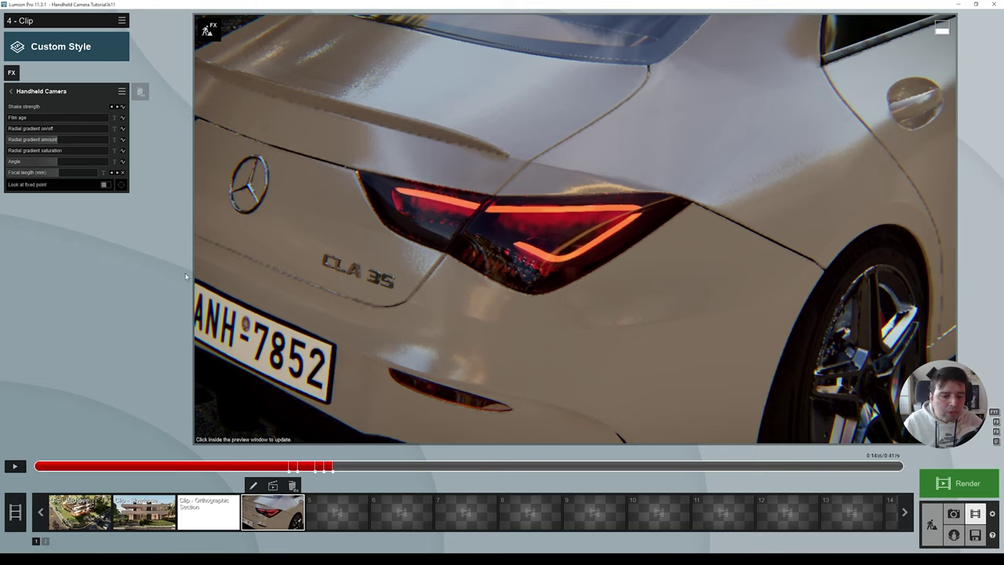
click(122, 107)
mouse_move(30, 110)
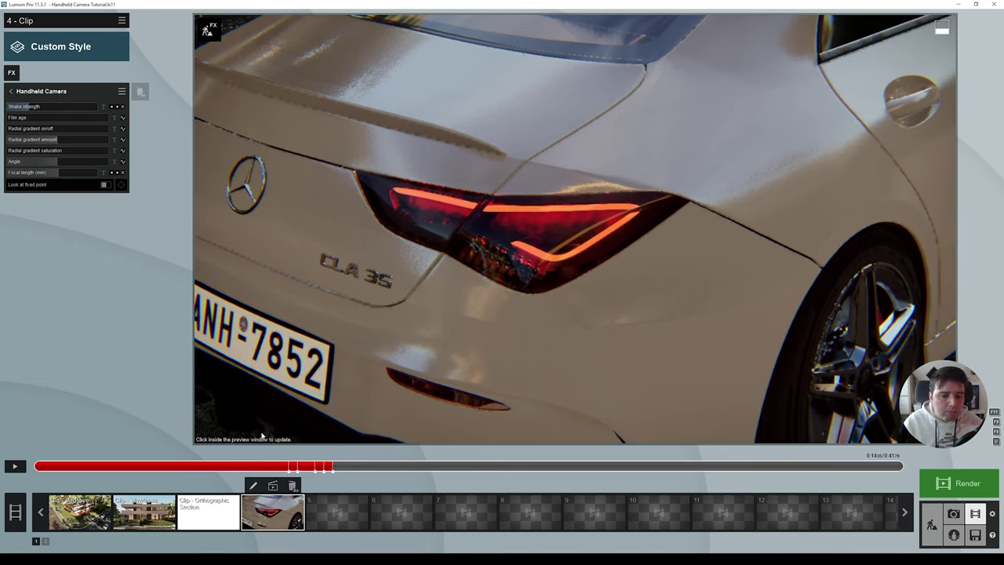
- Set the mid-zoom shake strength keyframe to 1.9 and go back to the shake keyframe at about 12 s
click(323, 468)
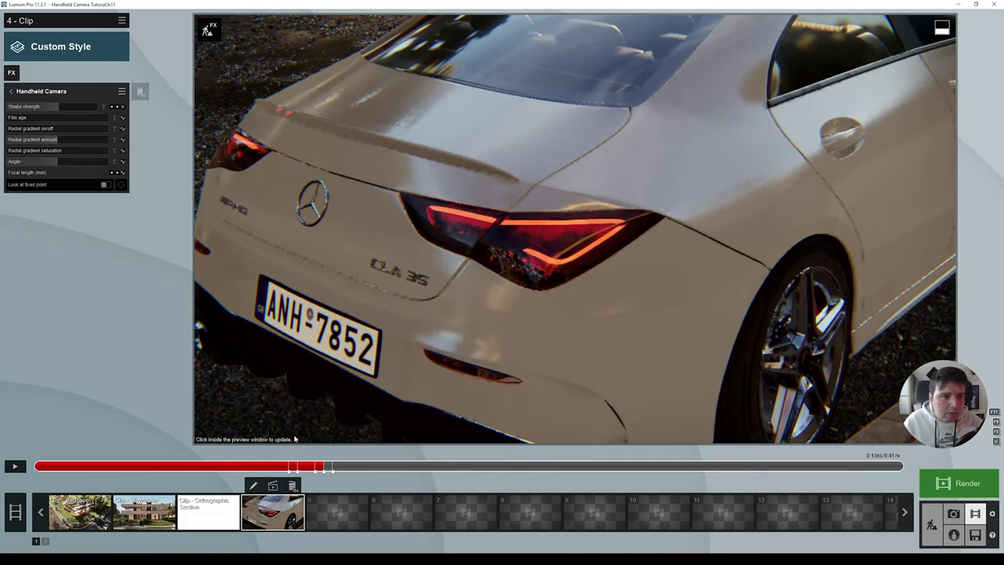
mouse_move(63, 110)
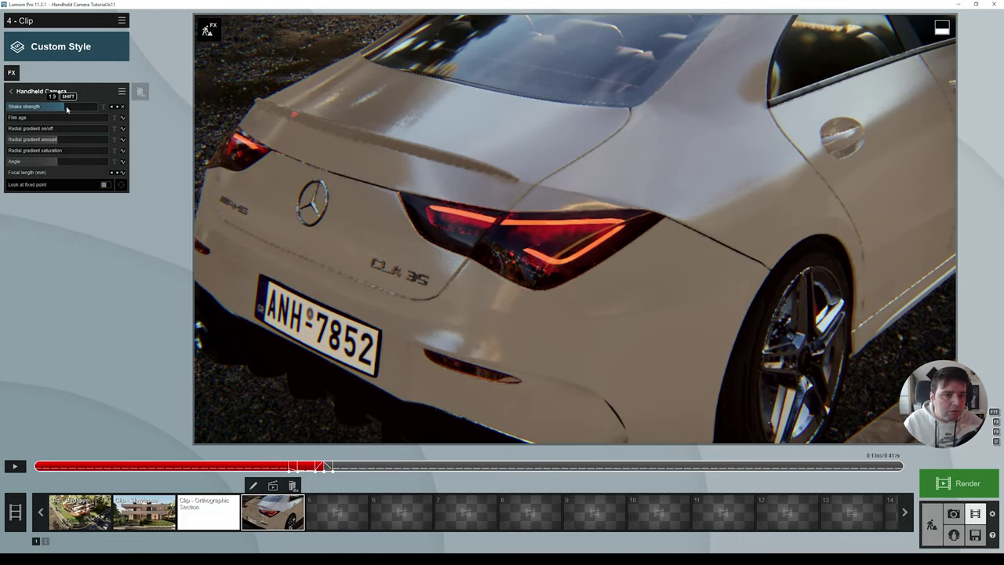
click(298, 467)
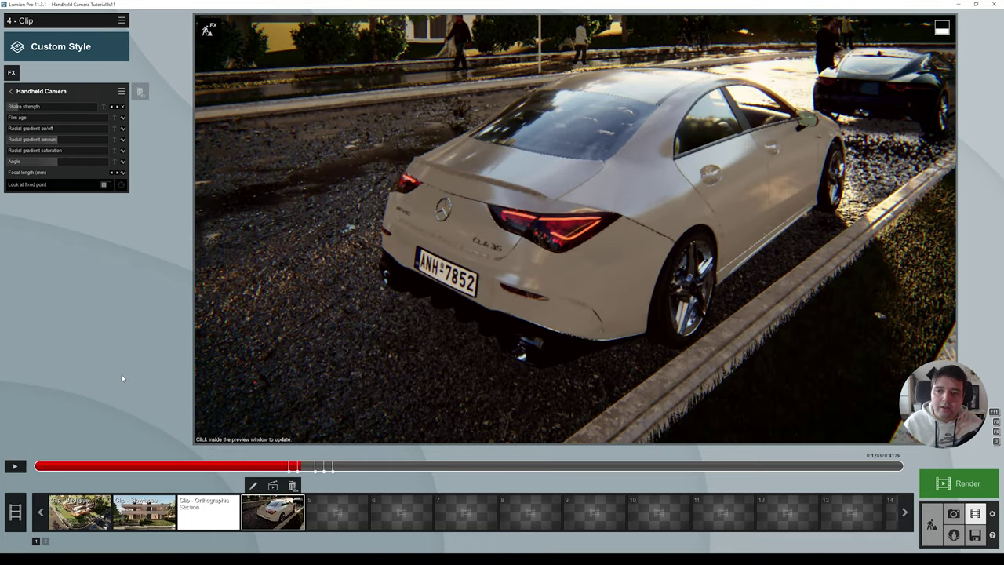
- Preview the taillight zoom and the camera movement that follows it
click(14, 465)
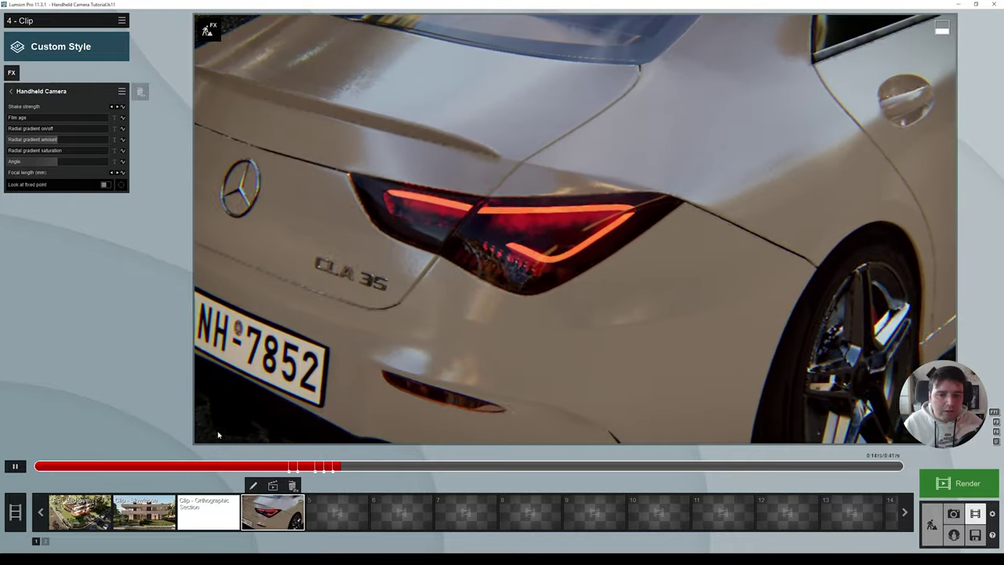
click(341, 468)
drag(341, 470, 333, 471)
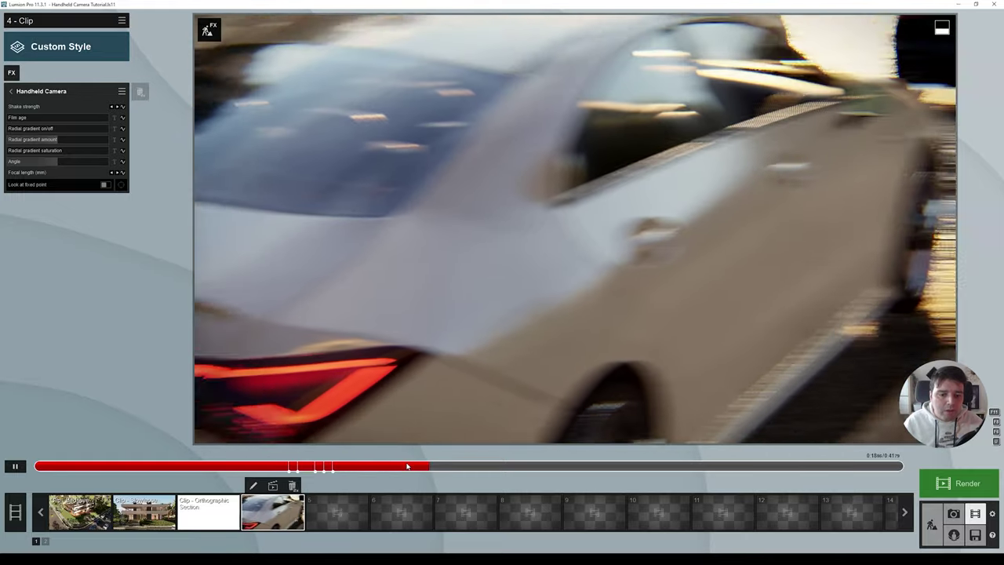
click(389, 466)
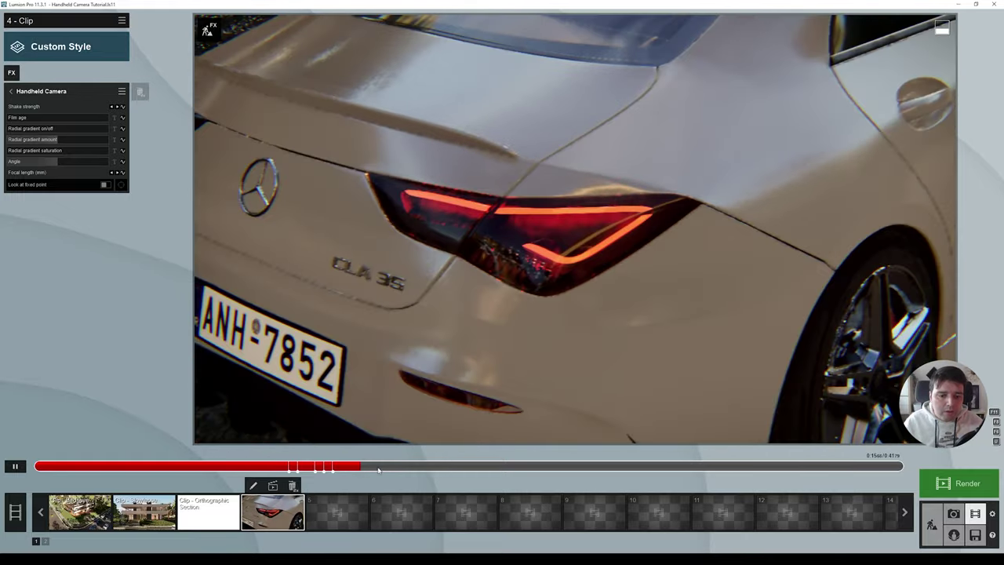
- Keyframe the focal length and the shake strength at about 16 s, where the taillight close-up ends
click(14, 465)
click(379, 466)
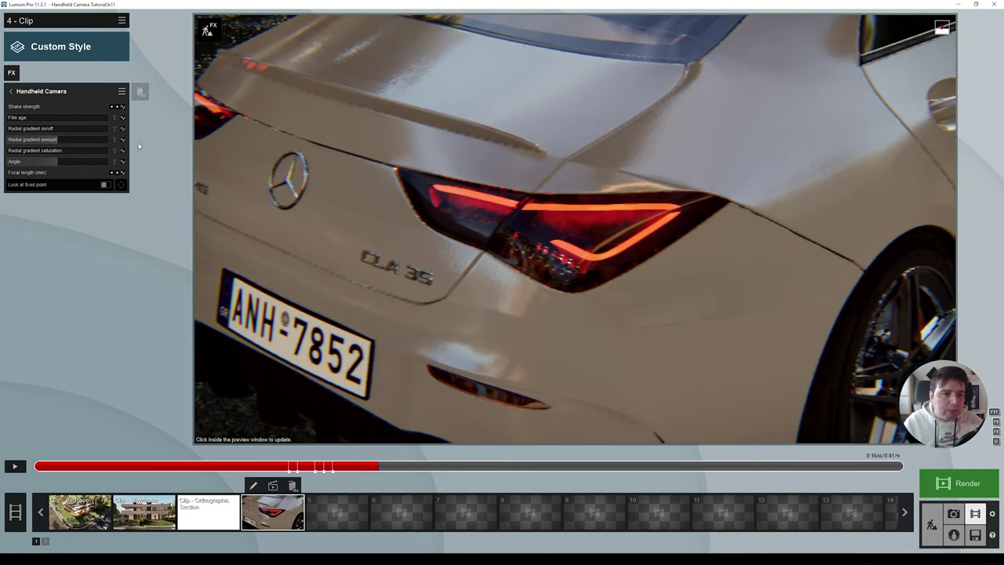
click(123, 172)
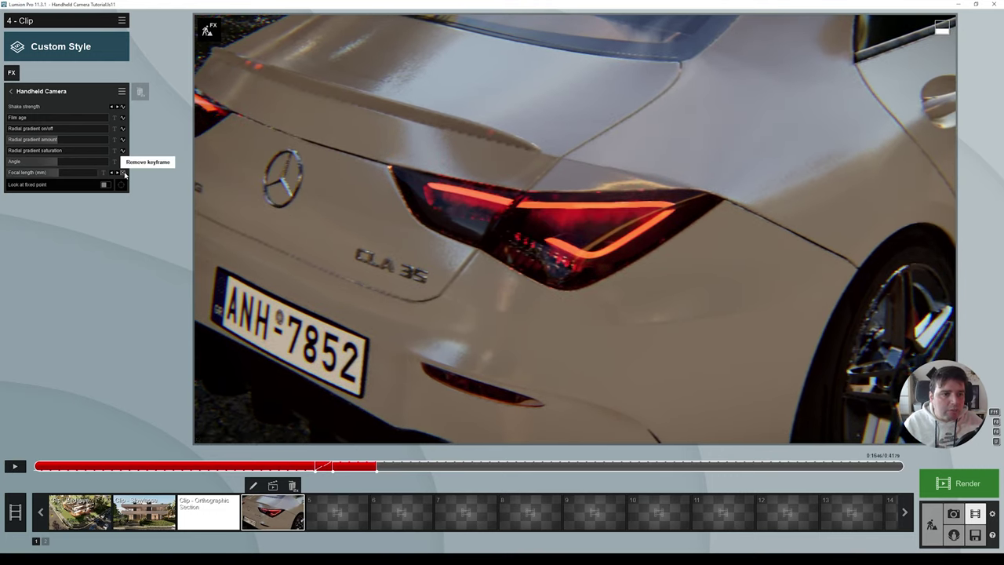
click(123, 108)
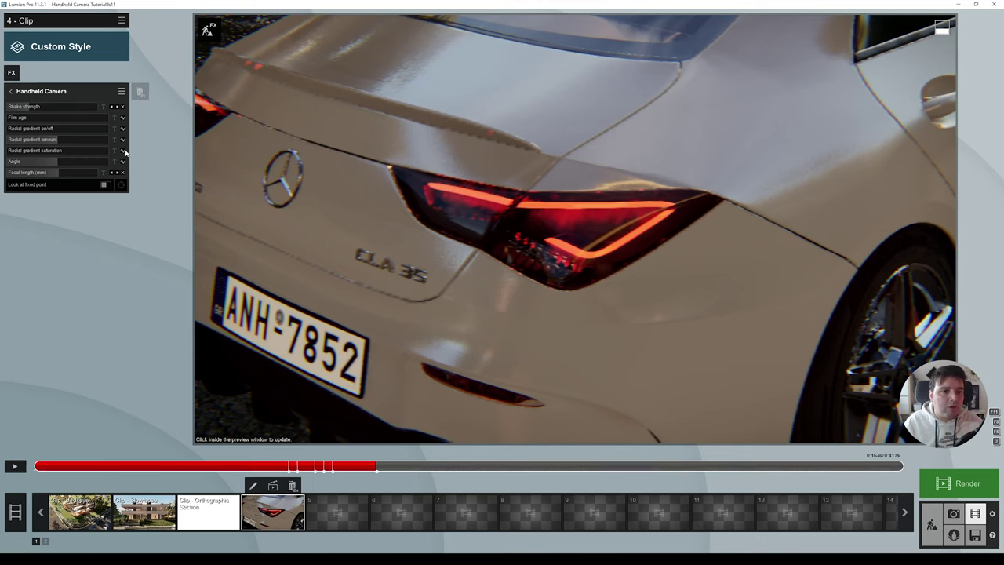
- Add a focal length keyframe at about 17 s with a shorter focal length to zoom back out
drag(377, 472, 393, 469)
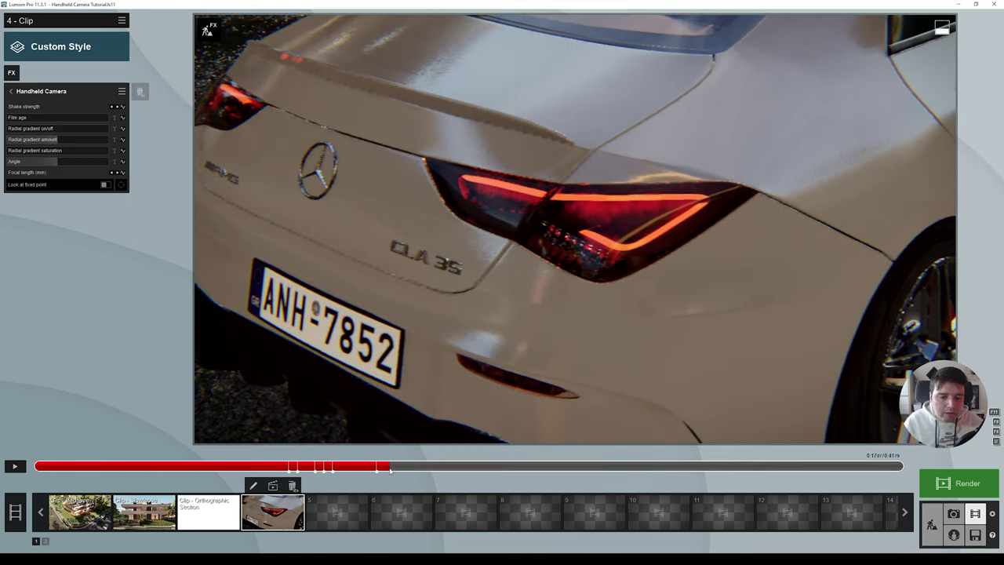
click(123, 173)
drag(118, 172, 70, 177)
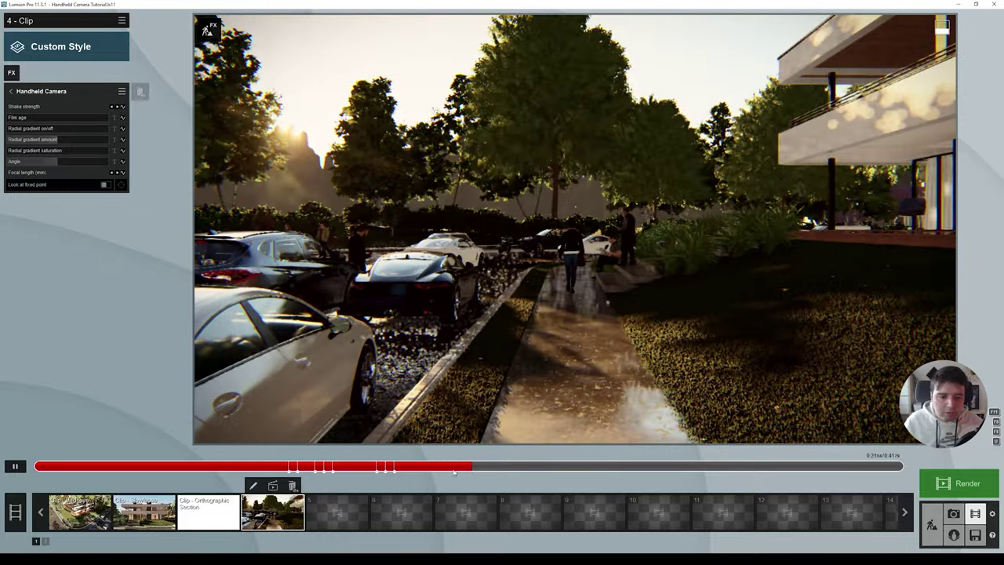
- Keyframe the shake strength at about 20 s, preview the walk and raise the keyframe to 1.3
click(14, 466)
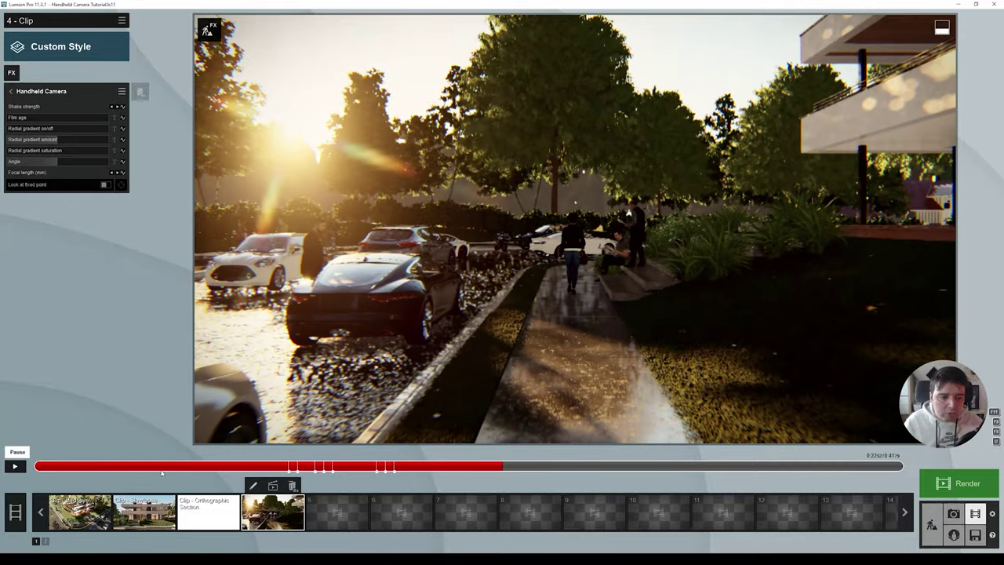
drag(428, 468, 463, 469)
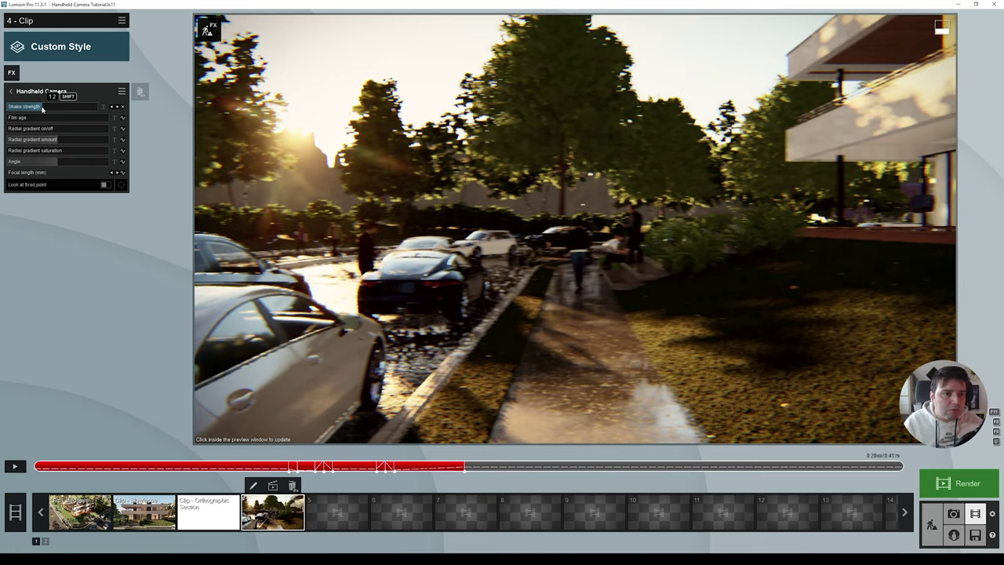
click(421, 466)
click(14, 465)
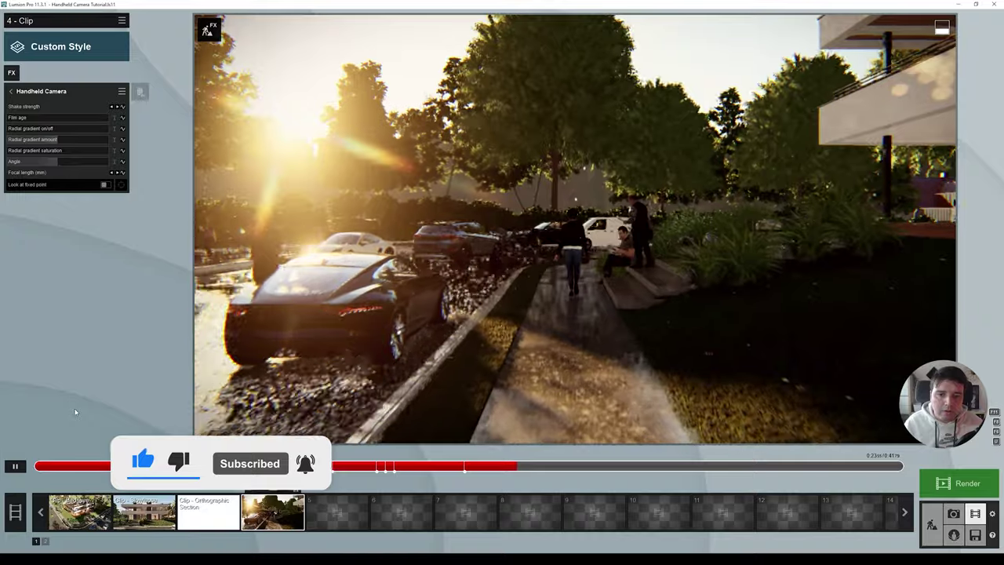
click(461, 466)
key(space)
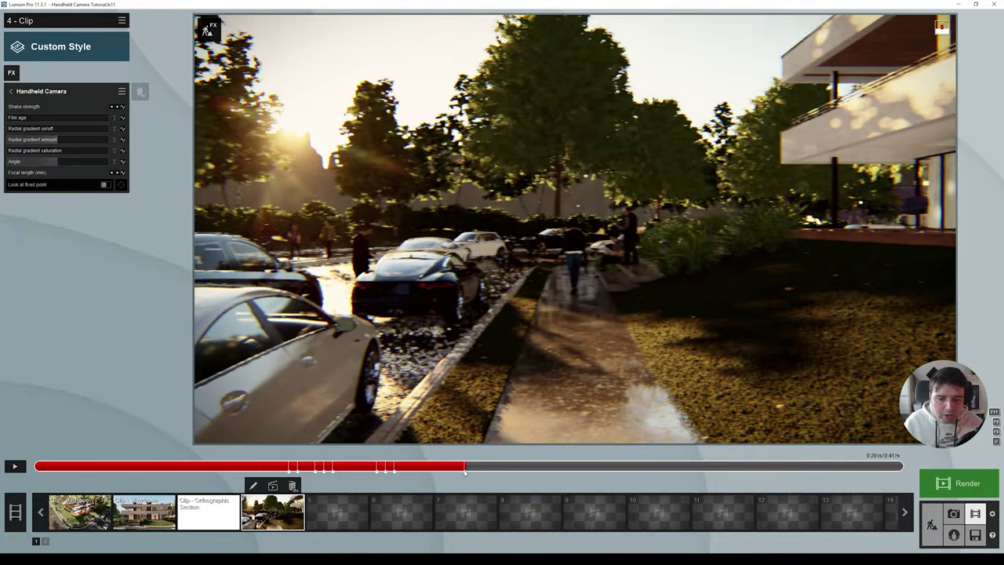
click(47, 108)
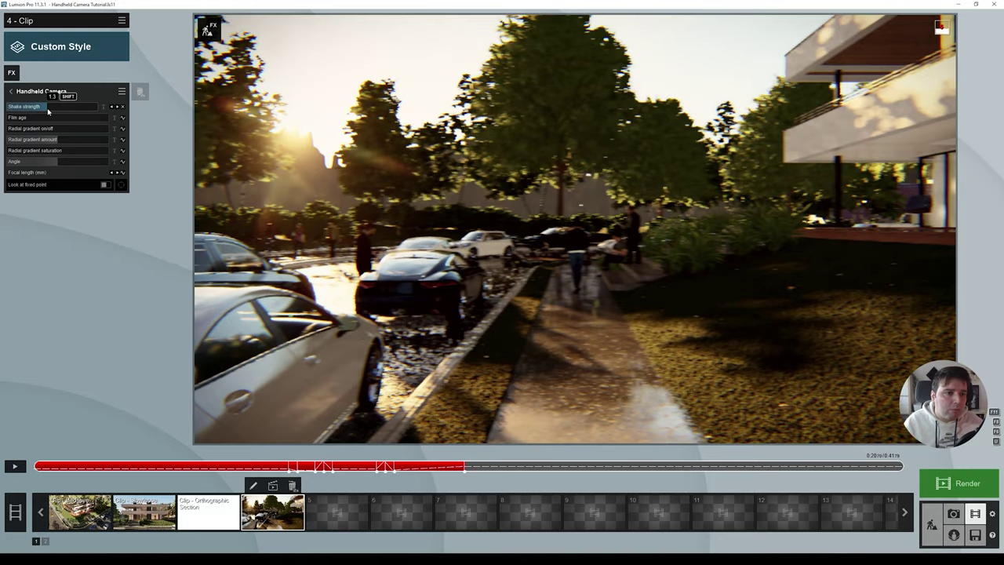
- Preview the stronger shake as the camera walks on towards the house
click(15, 468)
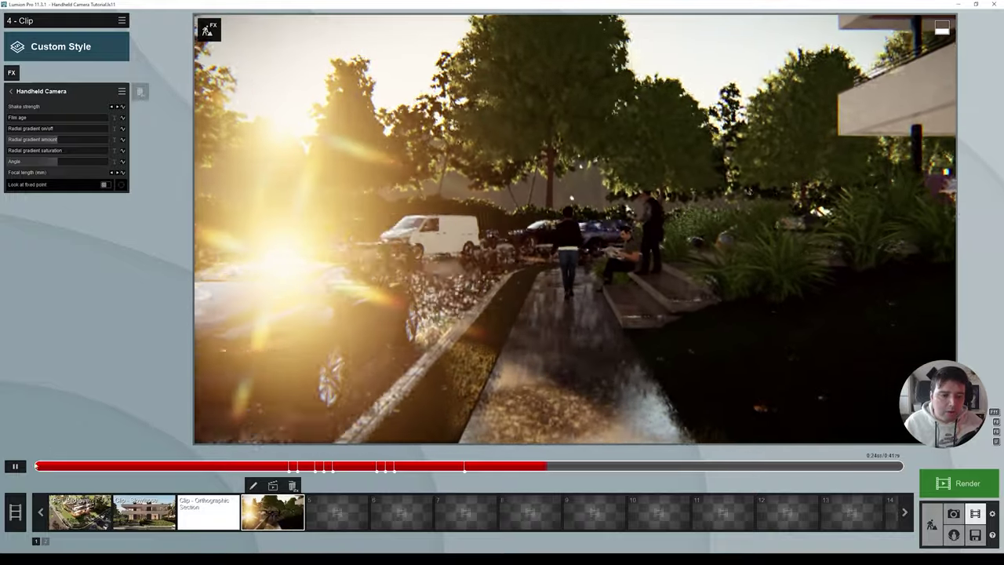
click(15, 468)
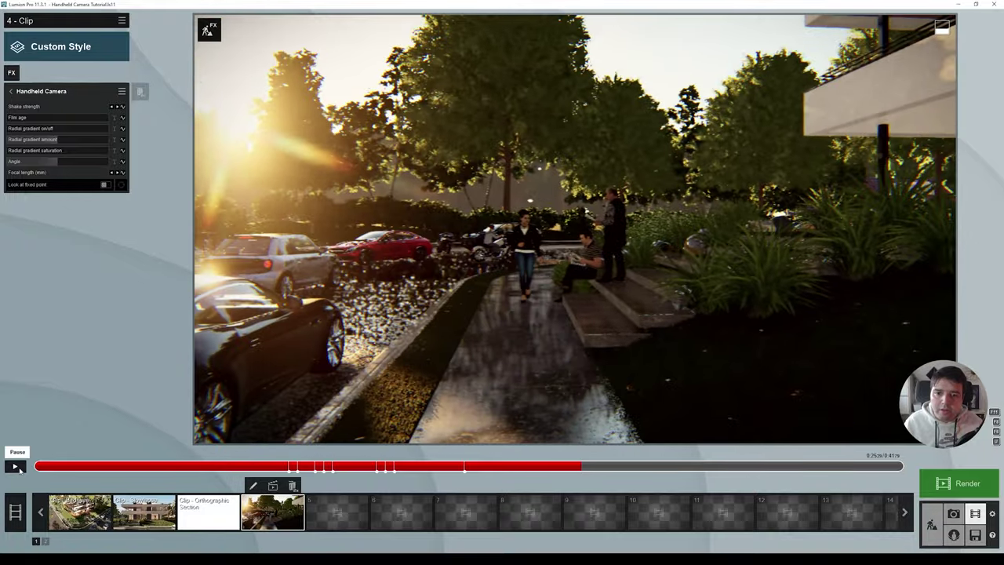
click(17, 467)
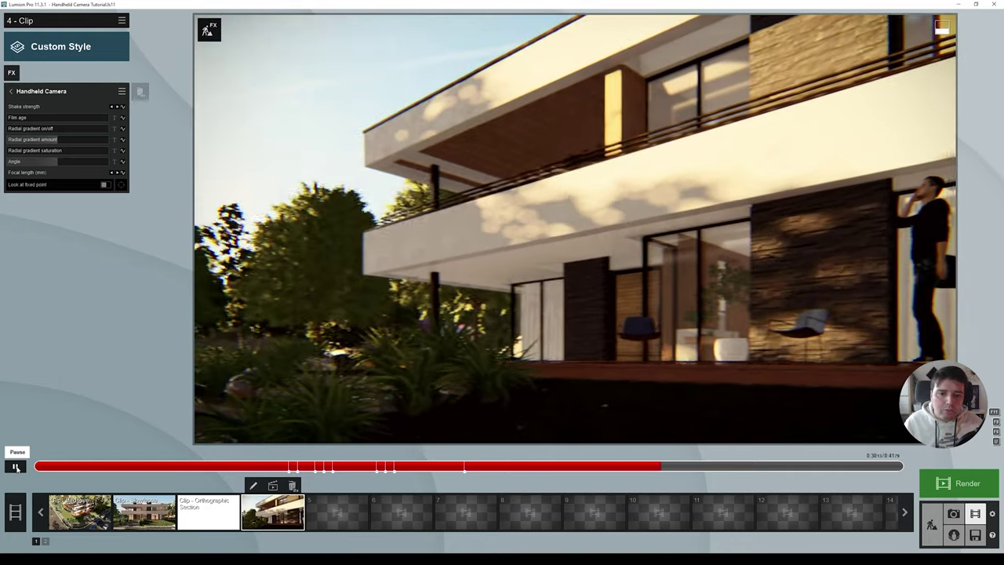
click(15, 467)
- Add two close shake strength keyframes just before and at about 27 s, and lower the shake at the second
drag(558, 468, 598, 470)
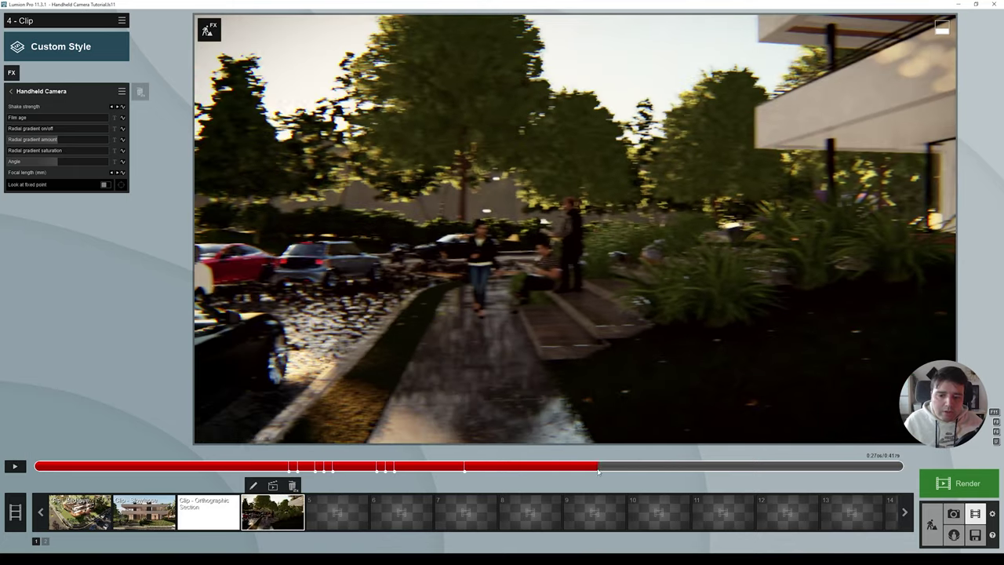
click(124, 109)
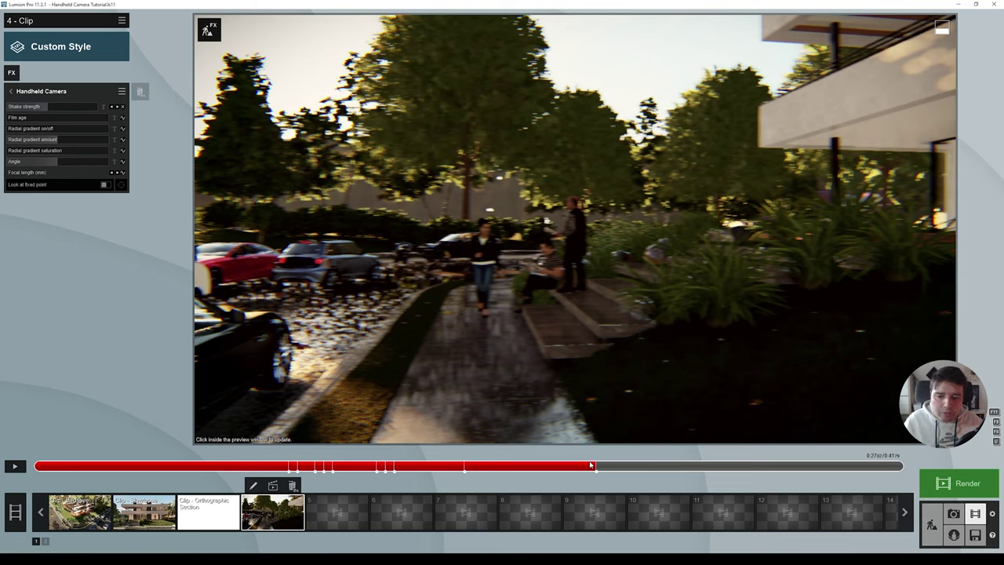
click(585, 467)
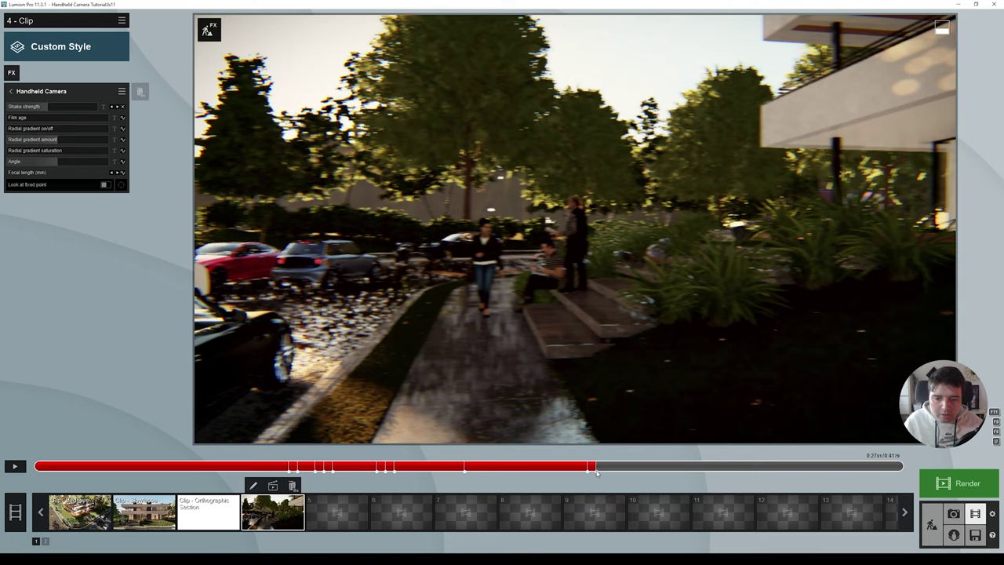
click(34, 107)
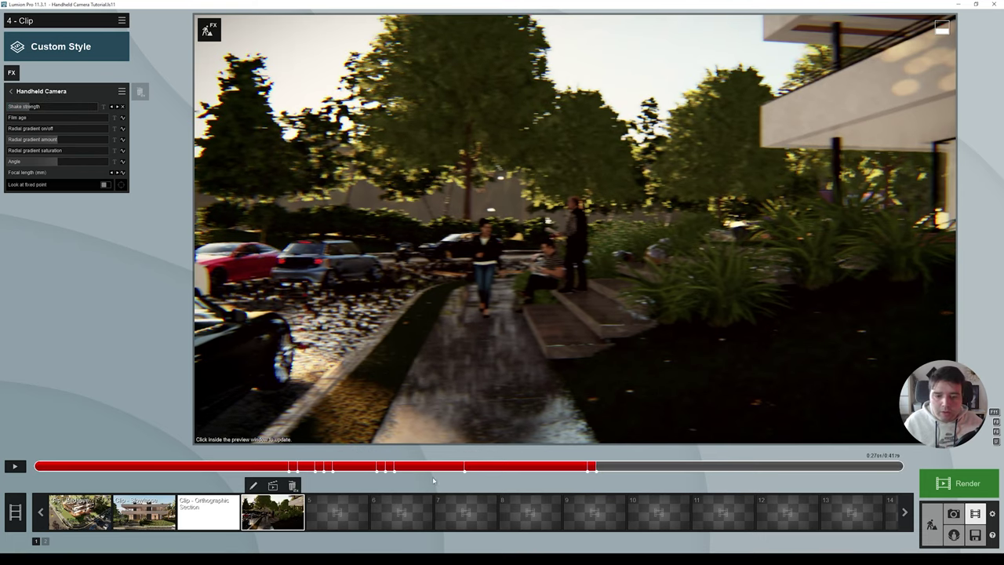
- Play the clip's opening briefly and keyframe the shake strength at about 38 s
click(14, 465)
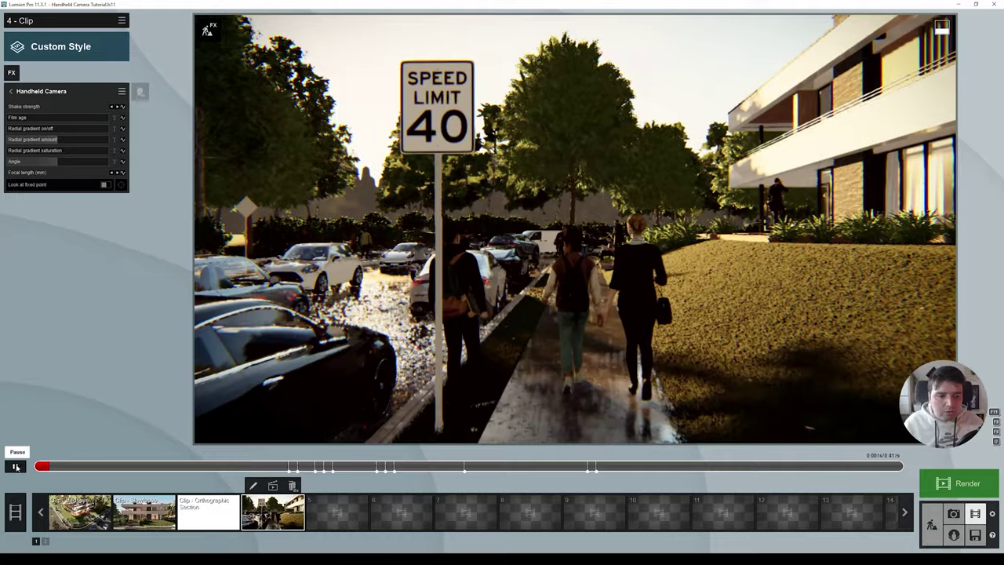
click(14, 465)
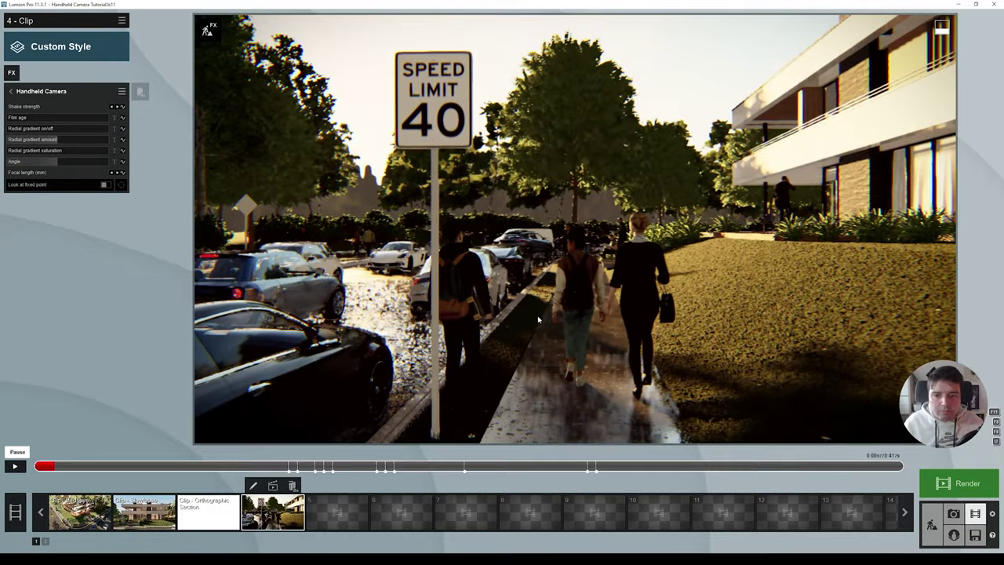
click(843, 467)
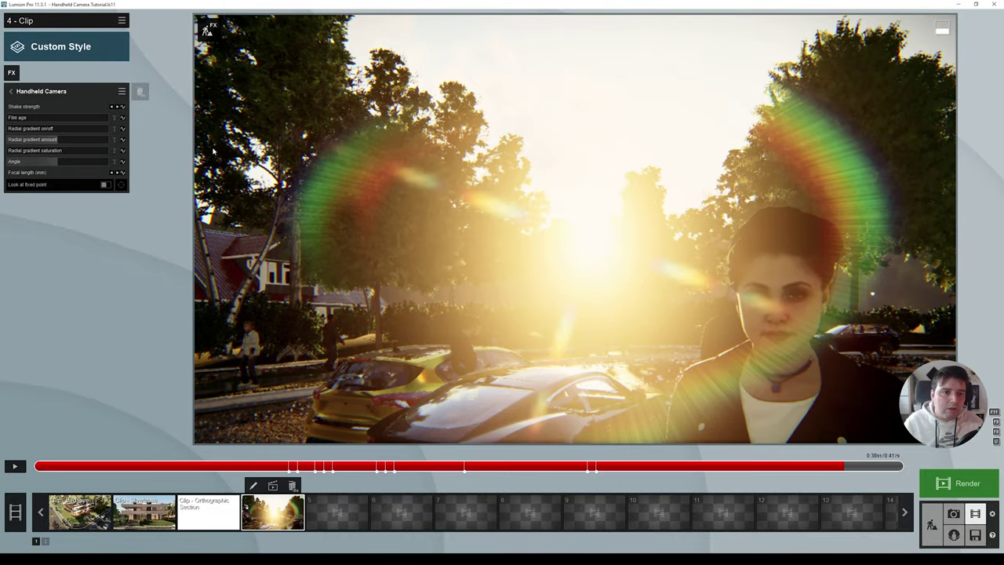
click(122, 118)
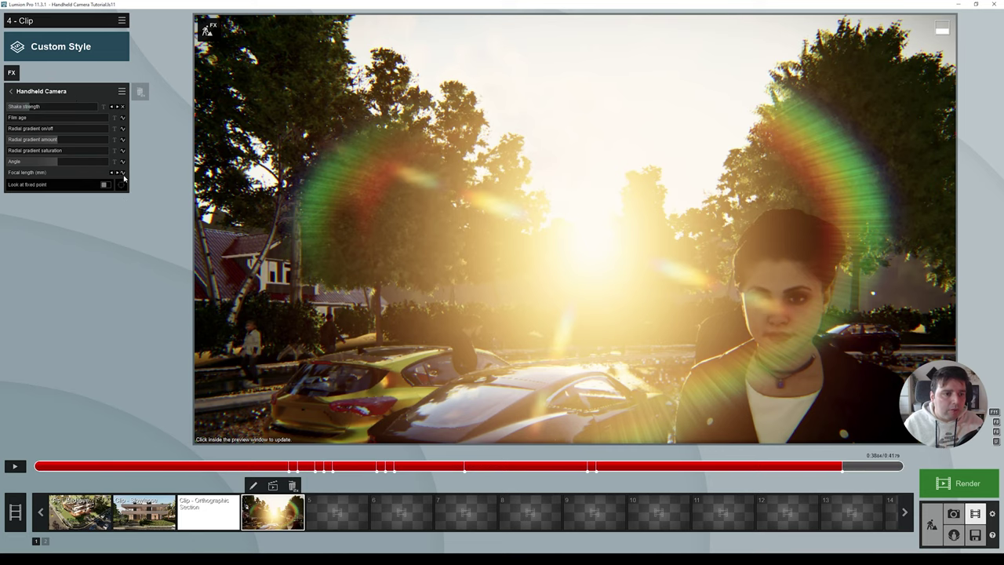
- Keyframe a longer focal length and a stronger shake at the clip's end, at 41 s
drag(850, 470, 906, 471)
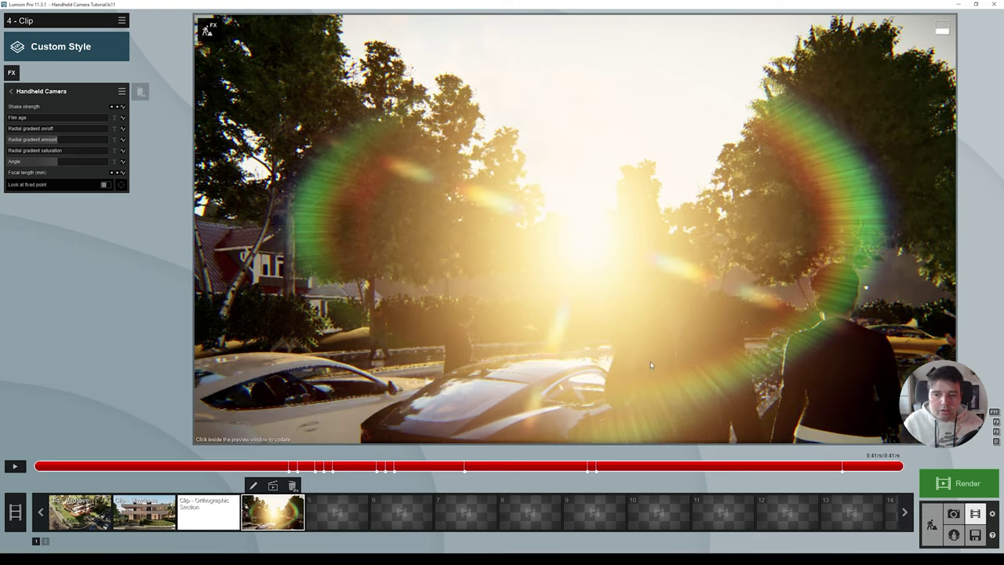
mouse_move(56, 178)
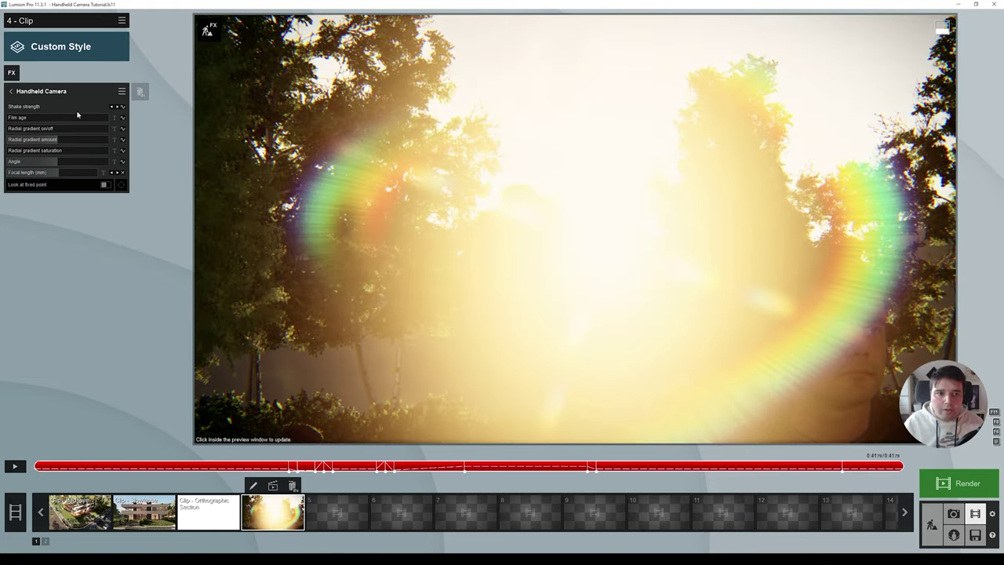
drag(101, 110, 52, 107)
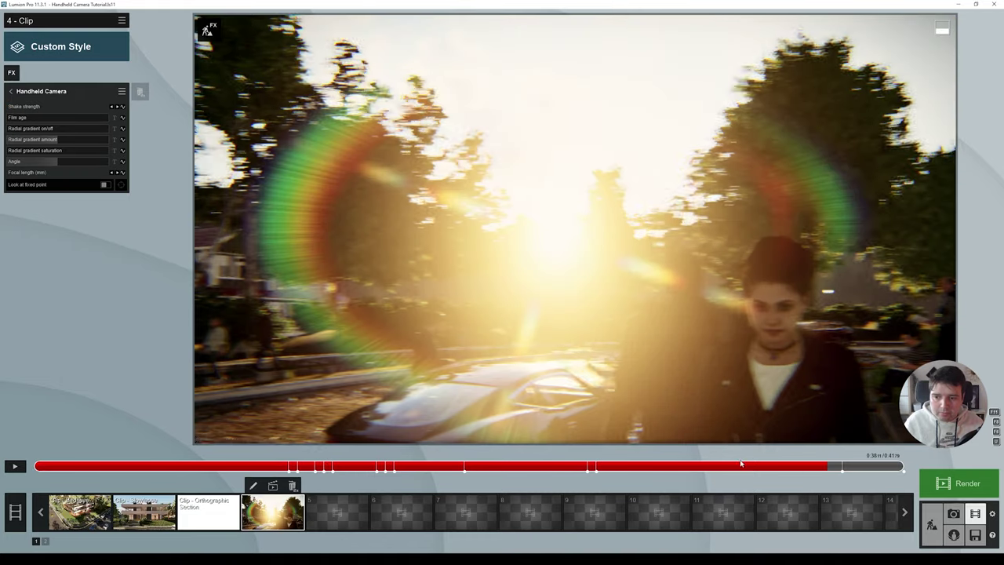
- Add a focal length keyframe at about 40 s to adjust the final zoom, and preview the ending
click(16, 466)
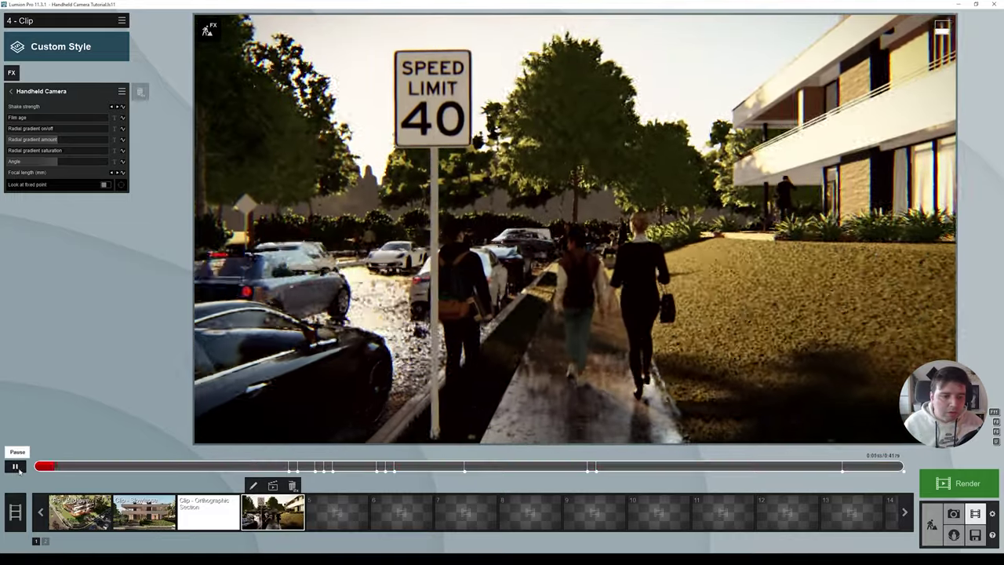
click(16, 465)
click(868, 467)
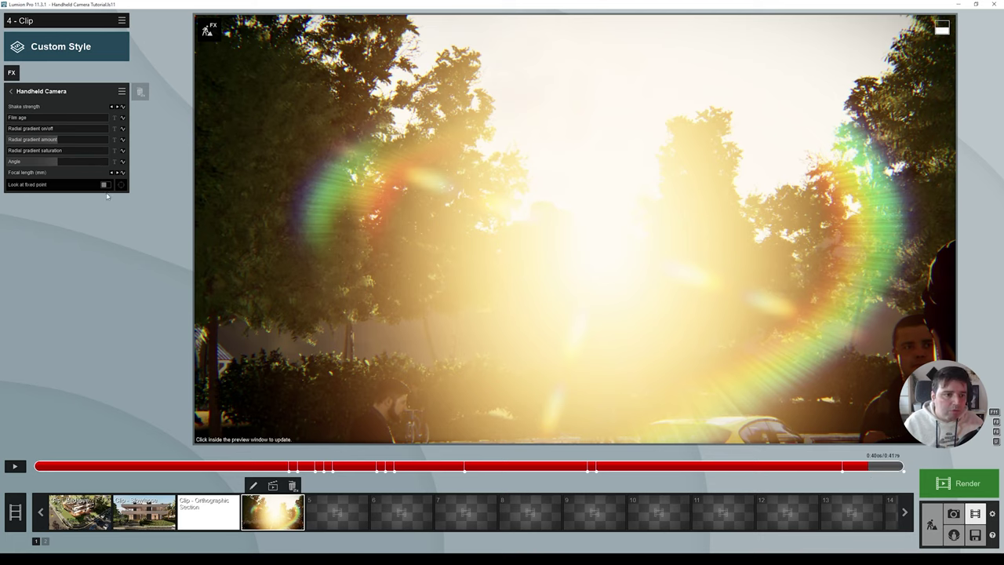
click(74, 178)
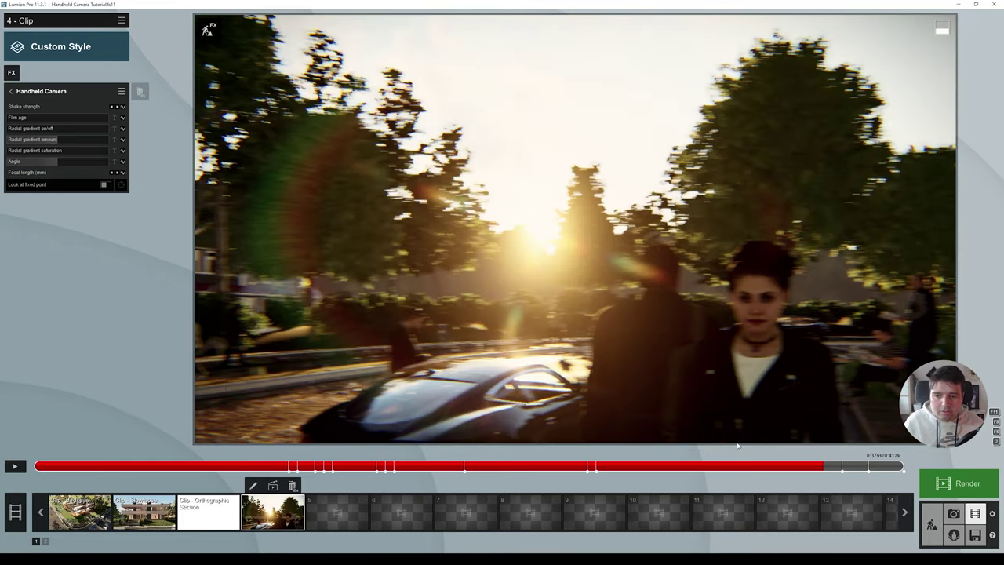
click(14, 465)
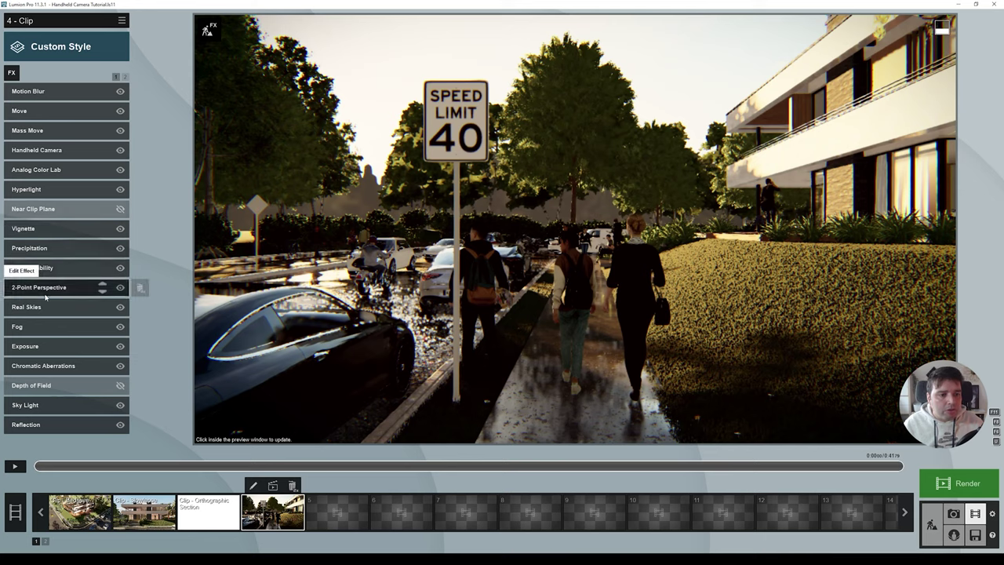
- Try a stronger dispersion in the Chromatic Aberrations effect and set it back to 0.1
click(44, 366)
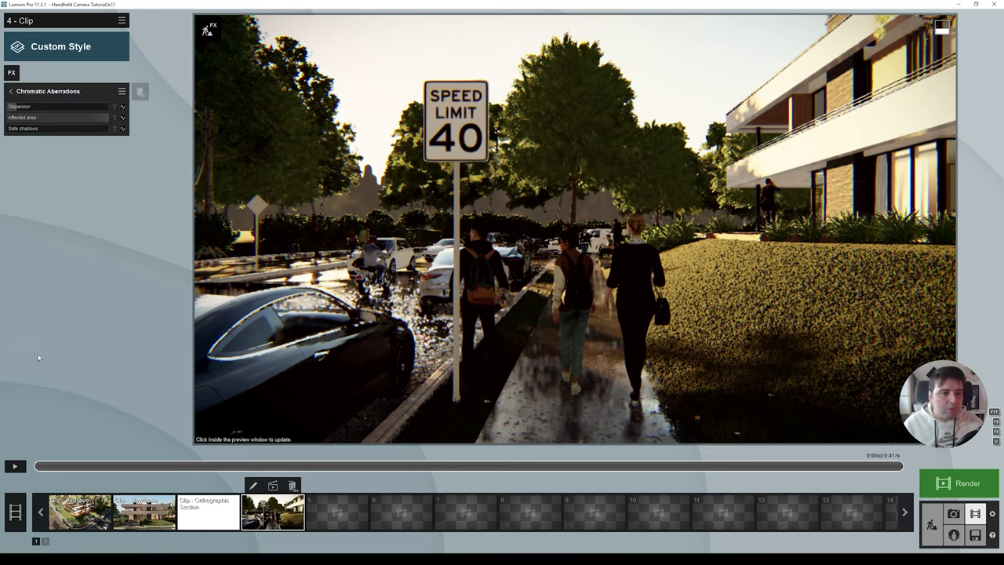
mouse_move(18, 110)
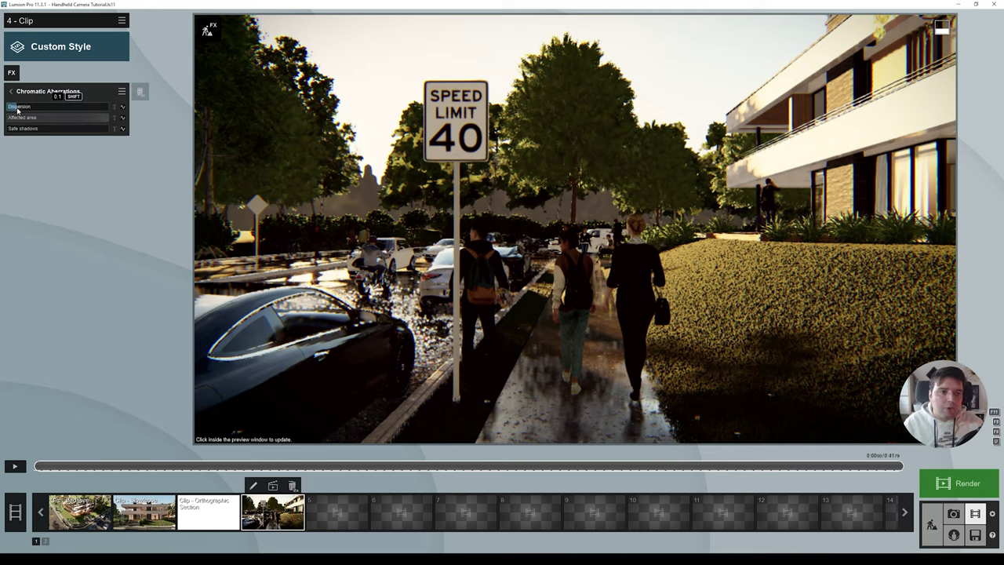
drag(32, 110, 41, 108)
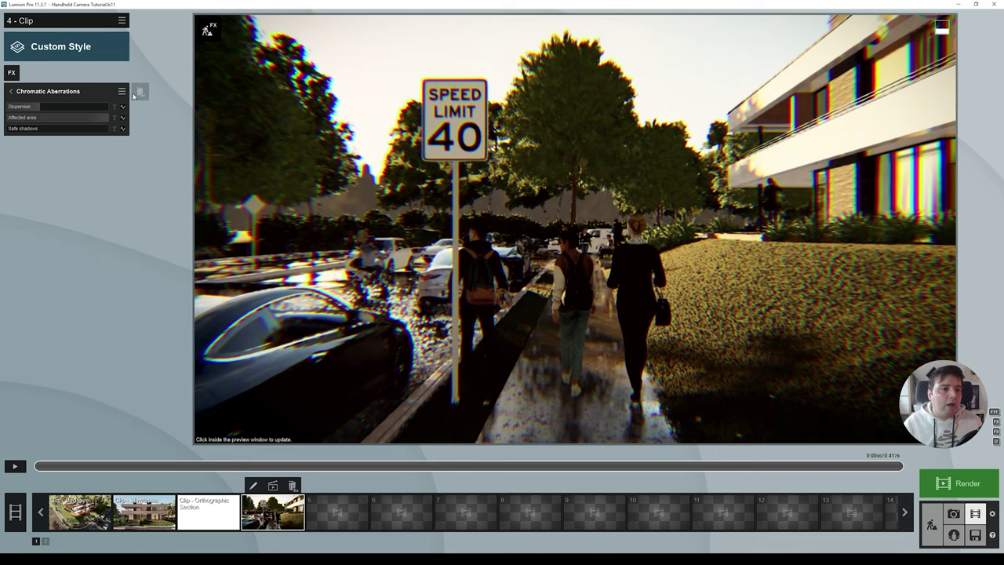
click(10, 107)
drag(12, 111, 14, 113)
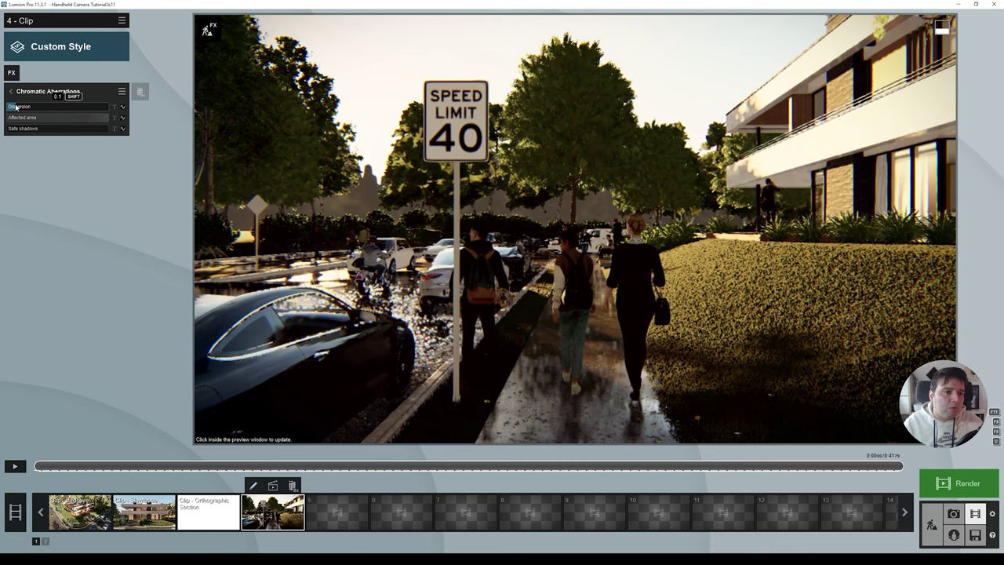
- Set the Vignette effect's amount to about 0.1 and return to the effects list
click(11, 91)
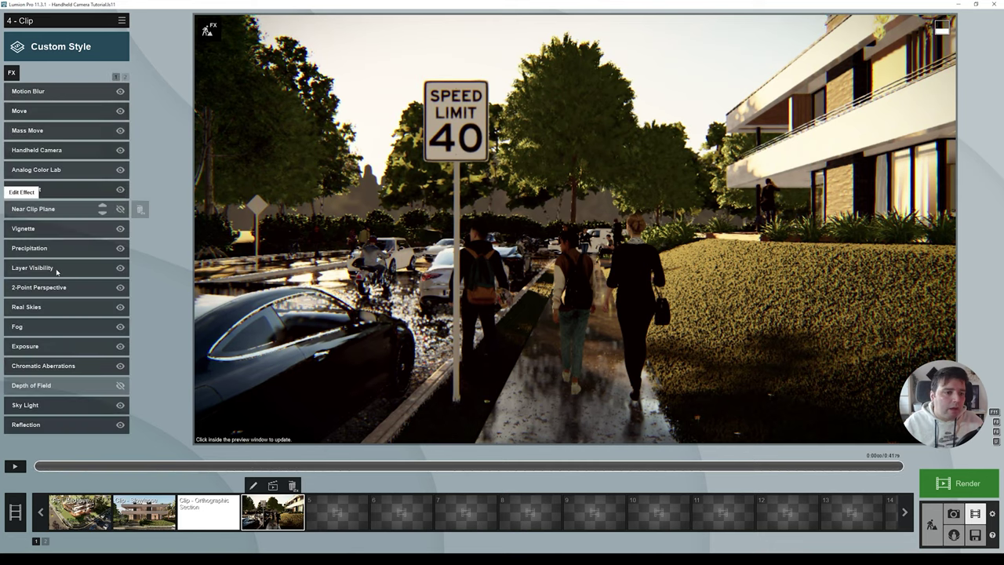
click(52, 228)
mouse_move(14, 110)
mouse_down()
mouse_move(3, 112)
mouse_move(24, 108)
mouse_up()
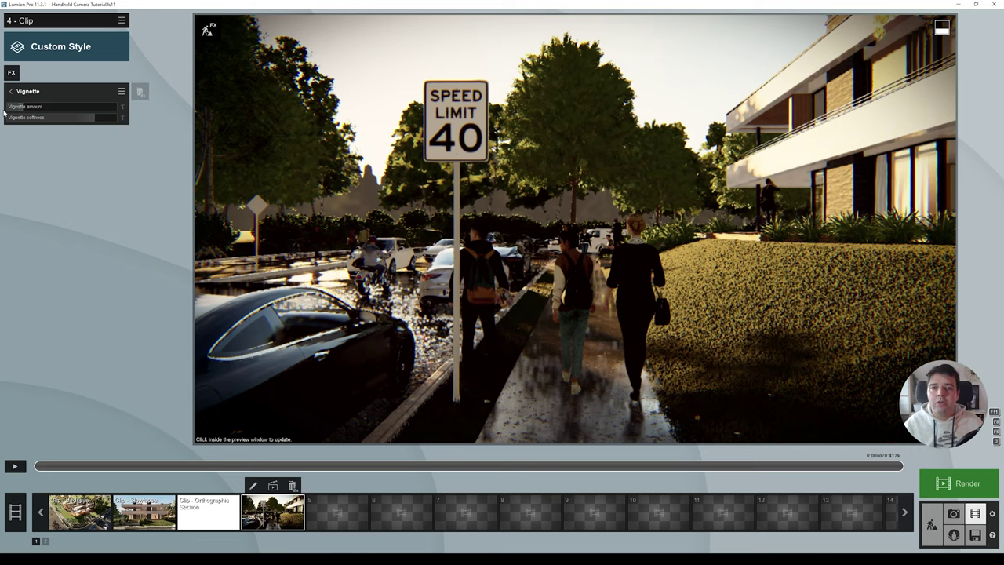
drag(12, 102, 22, 112)
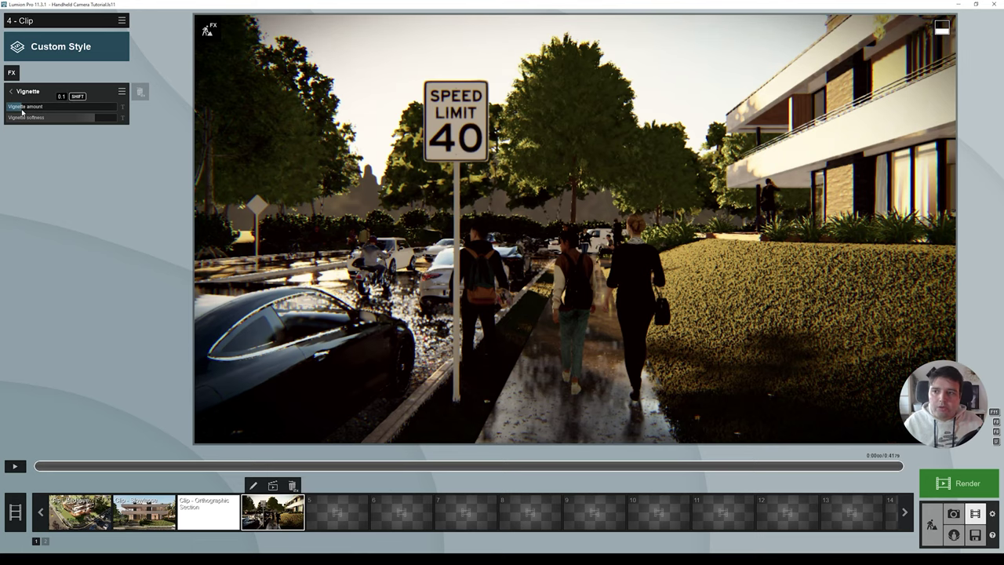
click(152, 259)
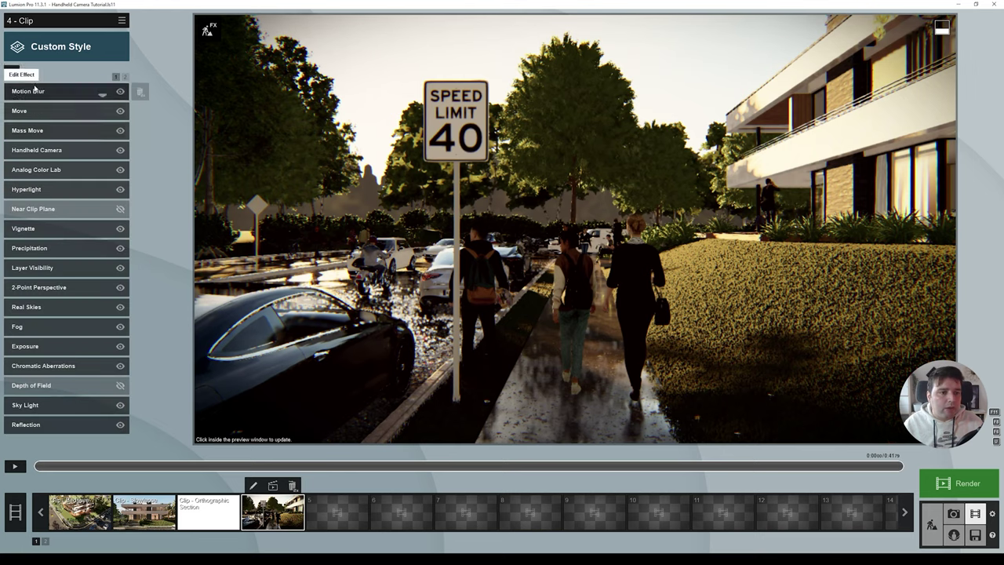
- Add a Lens Flare effect and set its master brightness to 0.2, checking the frame at about 21 s
click(12, 69)
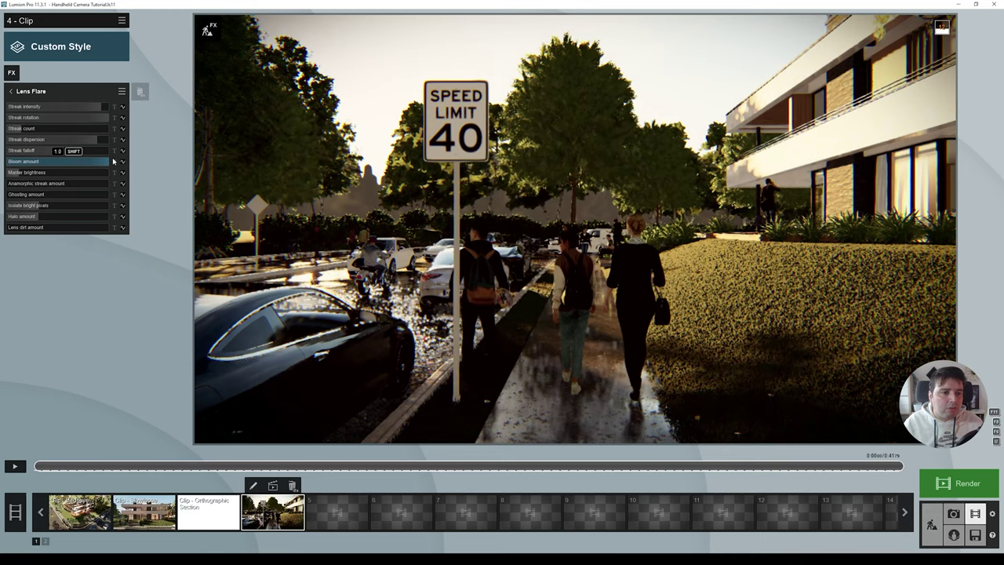
drag(113, 160, 40, 162)
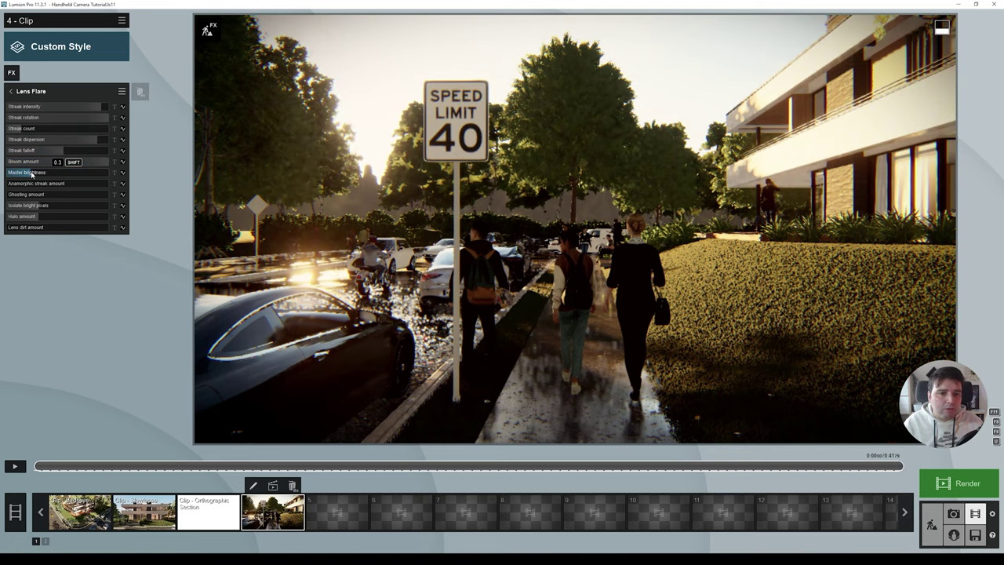
drag(270, 470, 481, 473)
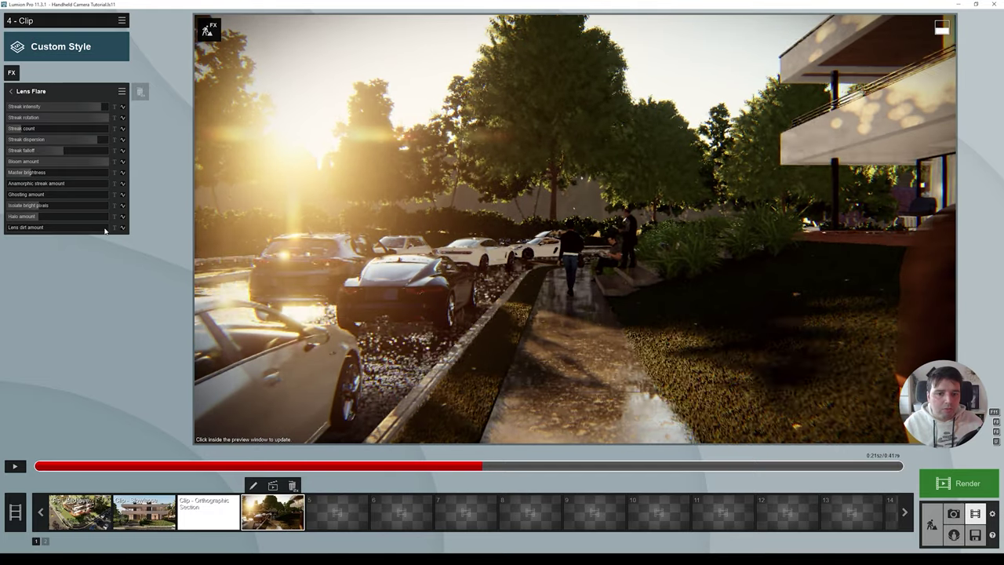
click(27, 176)
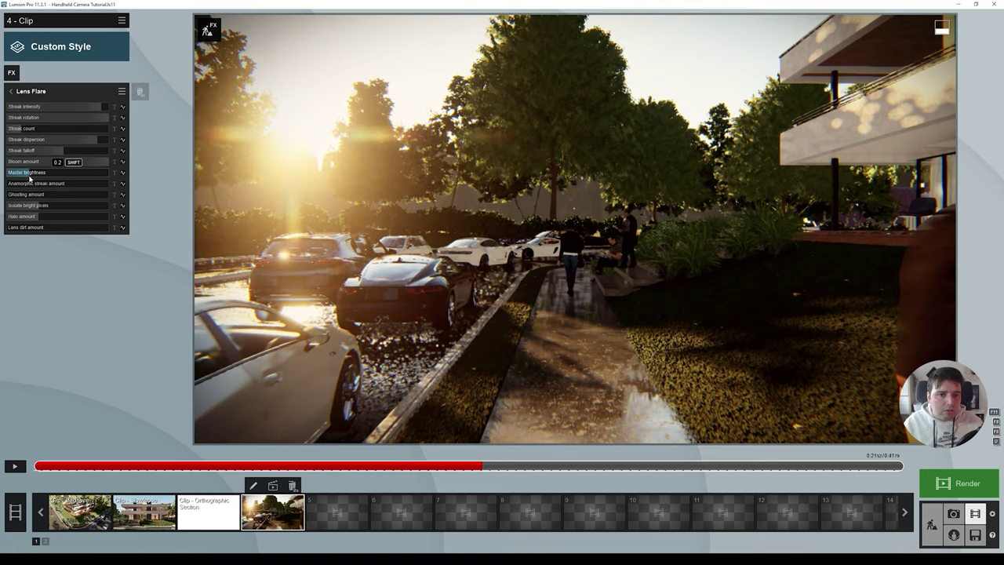
- Preview the flare from about 19 s to 22 s and reduce the Lens Flare master brightness to 0.1
drag(406, 467, 443, 466)
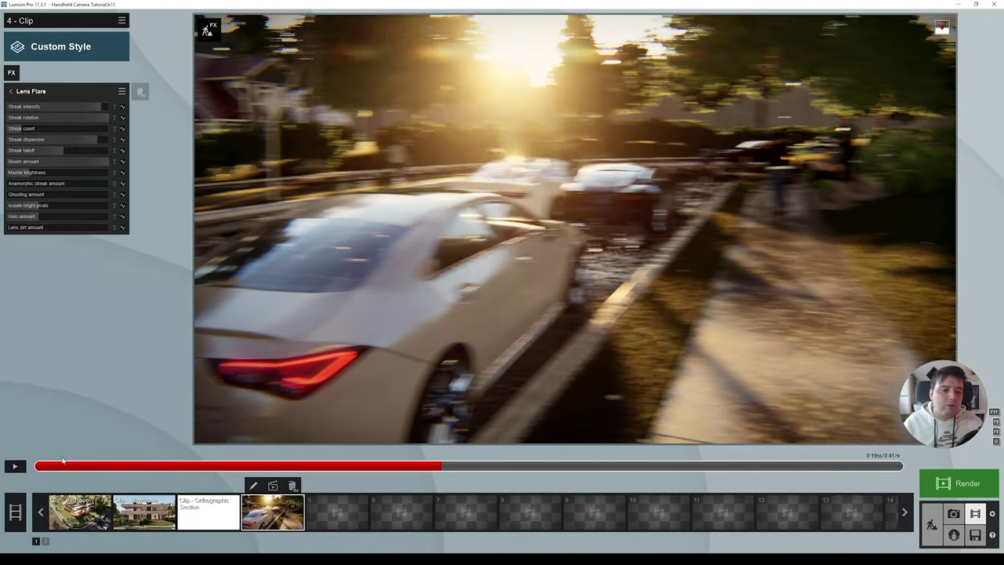
click(15, 465)
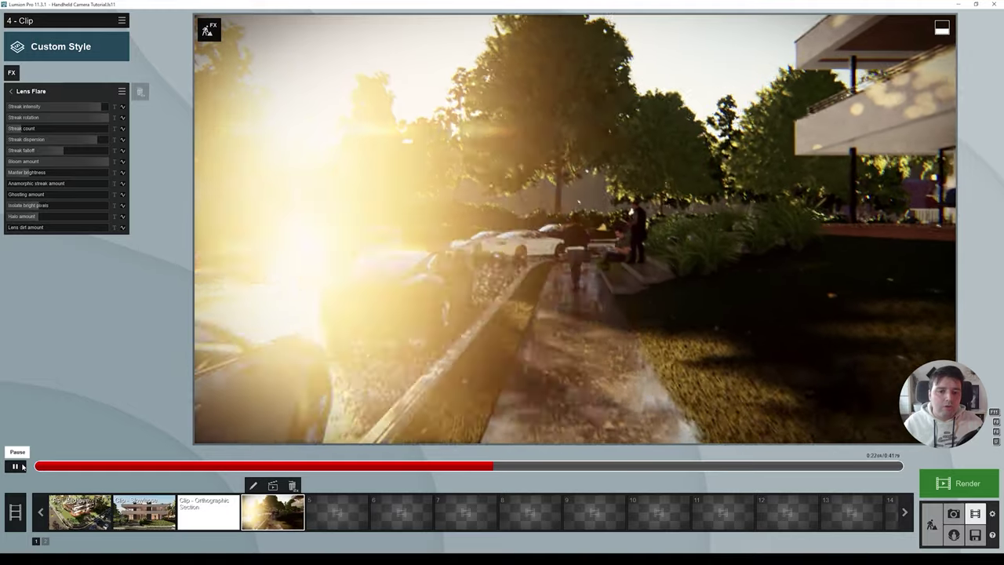
click(21, 466)
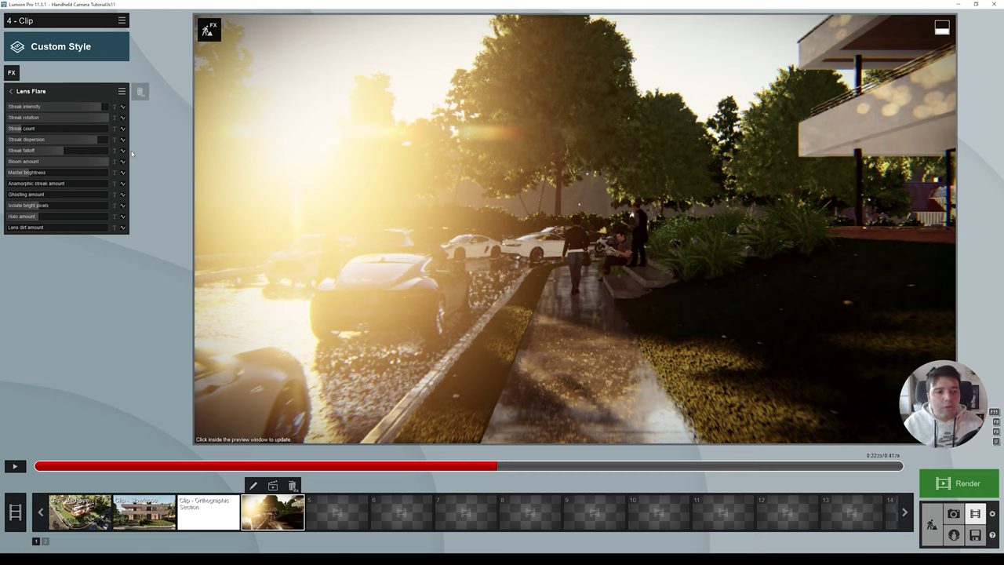
mouse_move(38, 175)
drag(30, 176, 22, 178)
drag(23, 177, 24, 178)
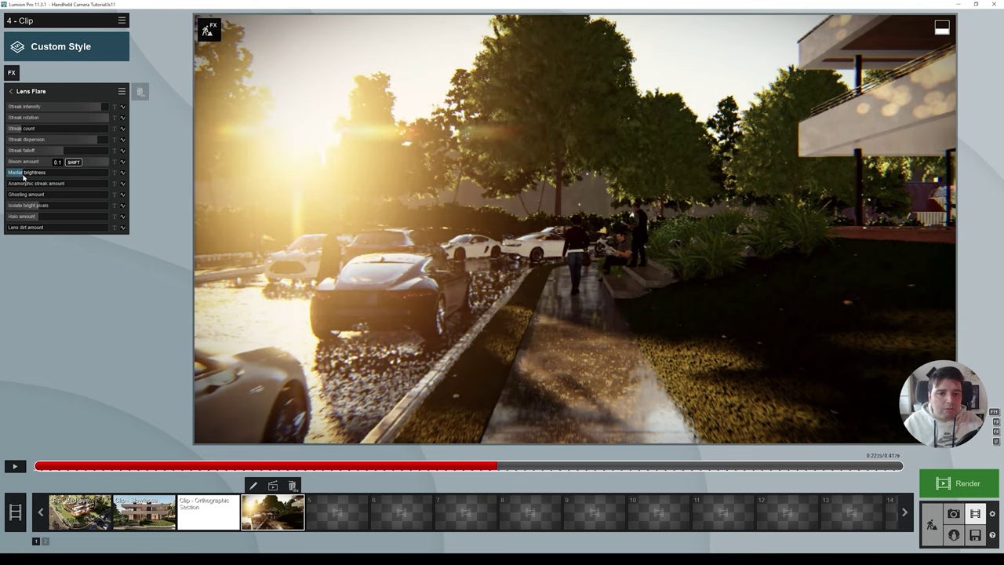
click(11, 91)
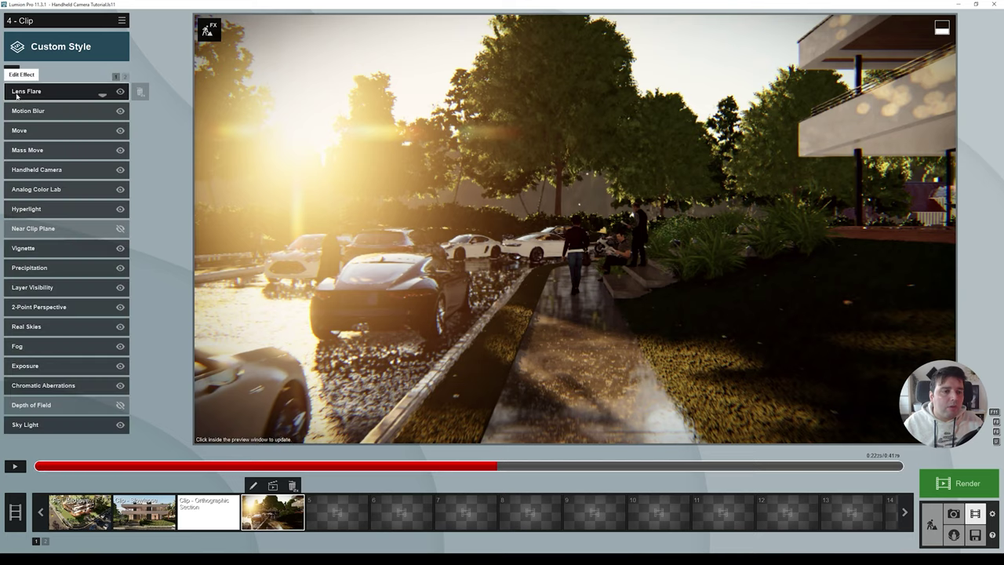
- Add a Bloom effect with an amount of 0.2 and move back towards the clip's start
click(11, 74)
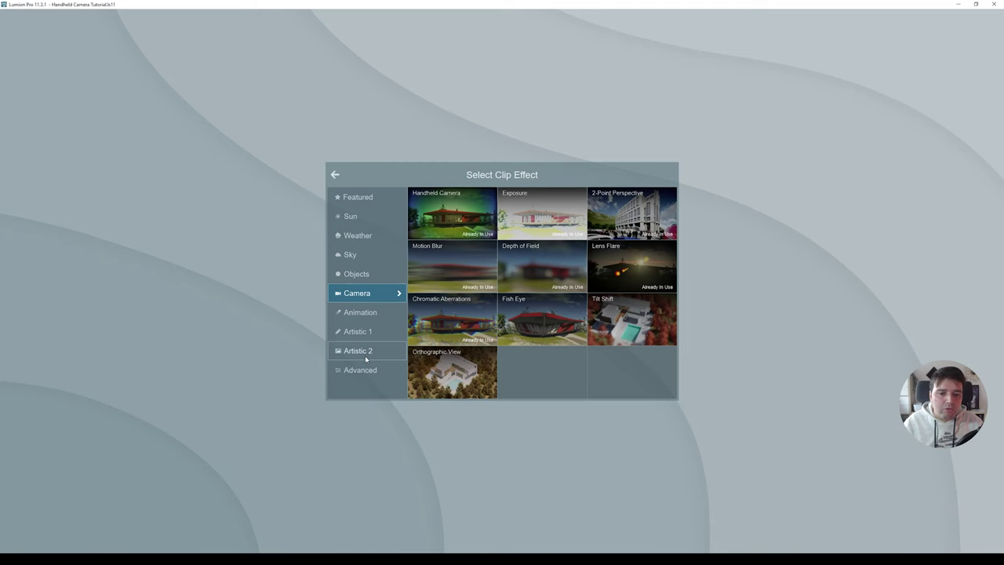
click(361, 350)
click(426, 236)
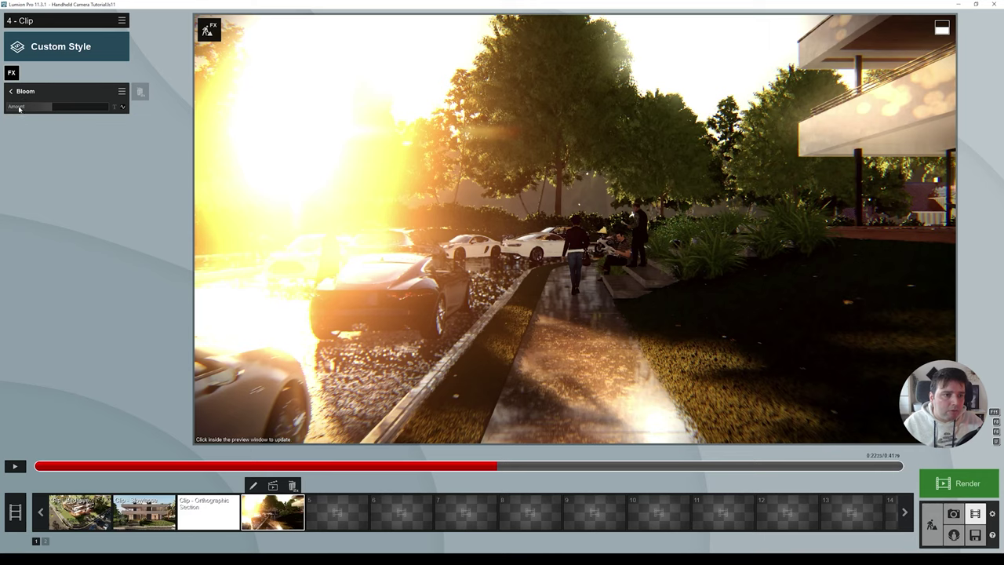
click(18, 110)
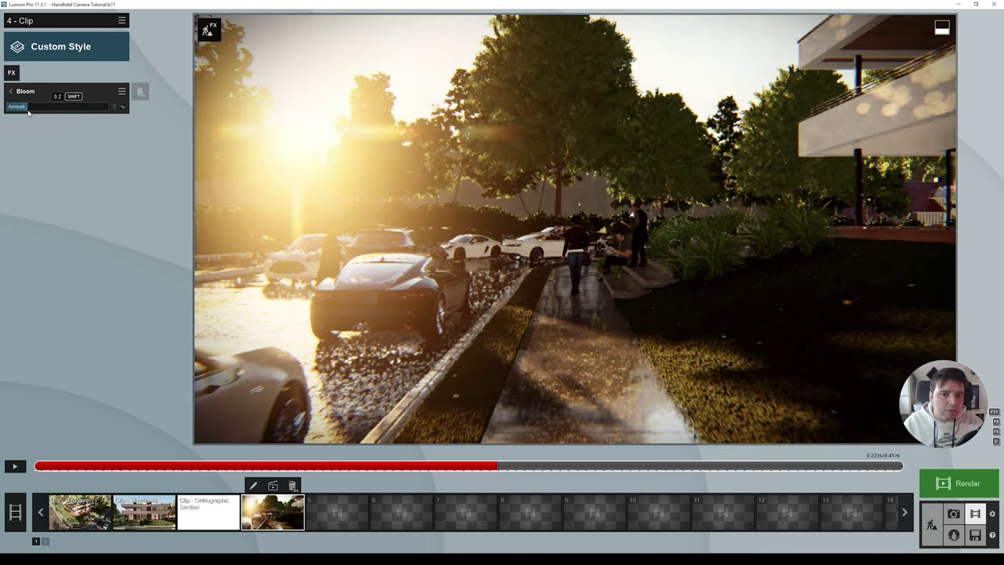
click(98, 466)
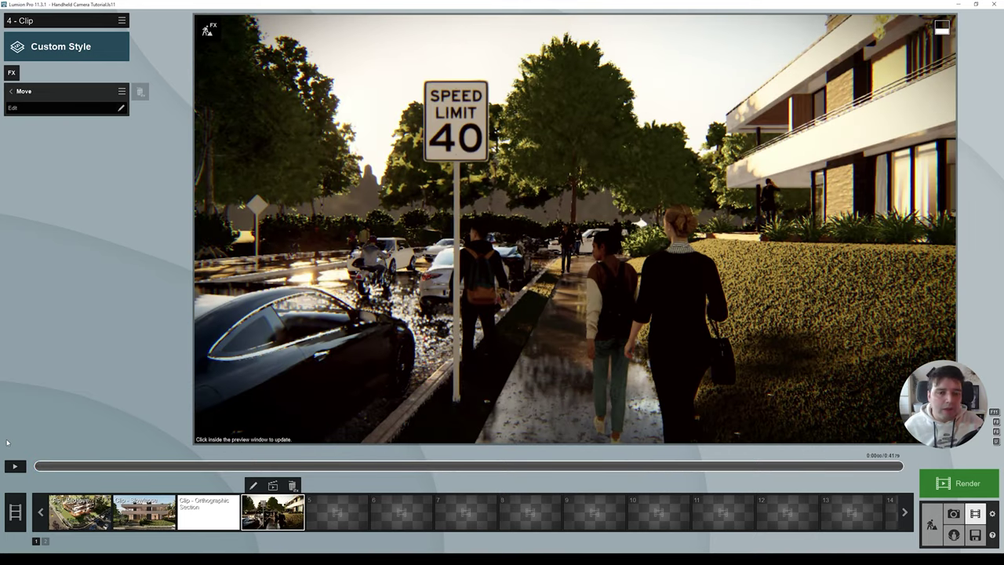